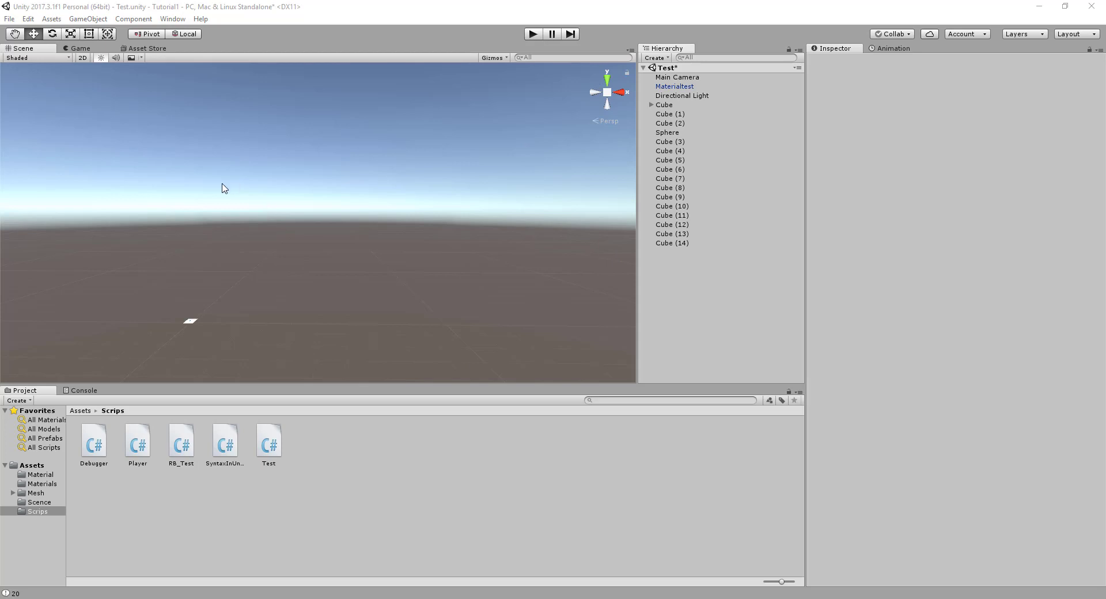
Step: Create a UI Scroll View from the GameObject > UI menu
left_click(87, 19)
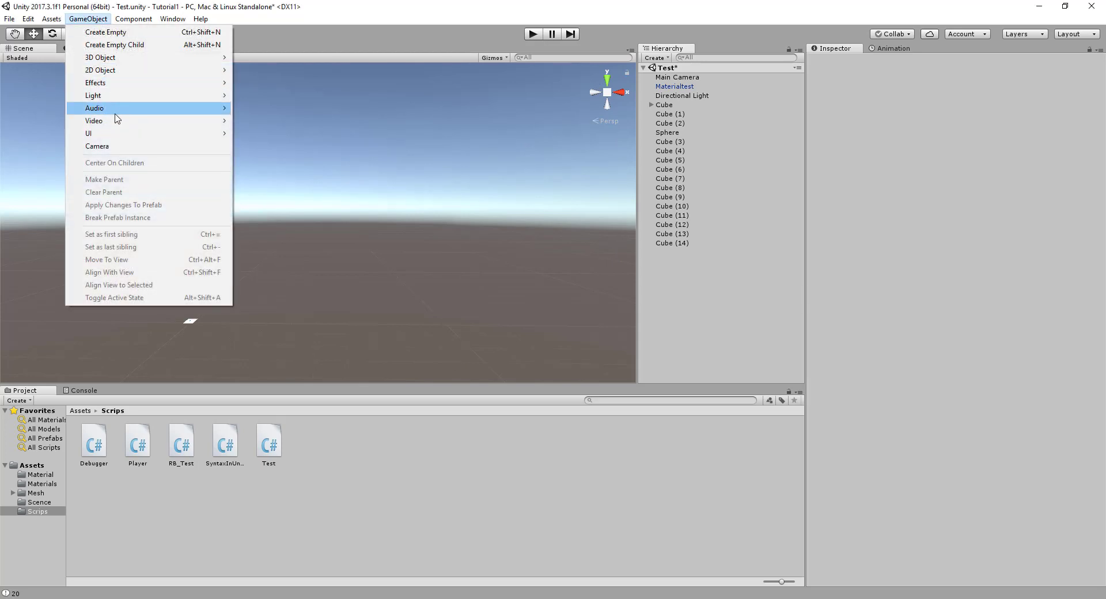
mouse_move(108, 134)
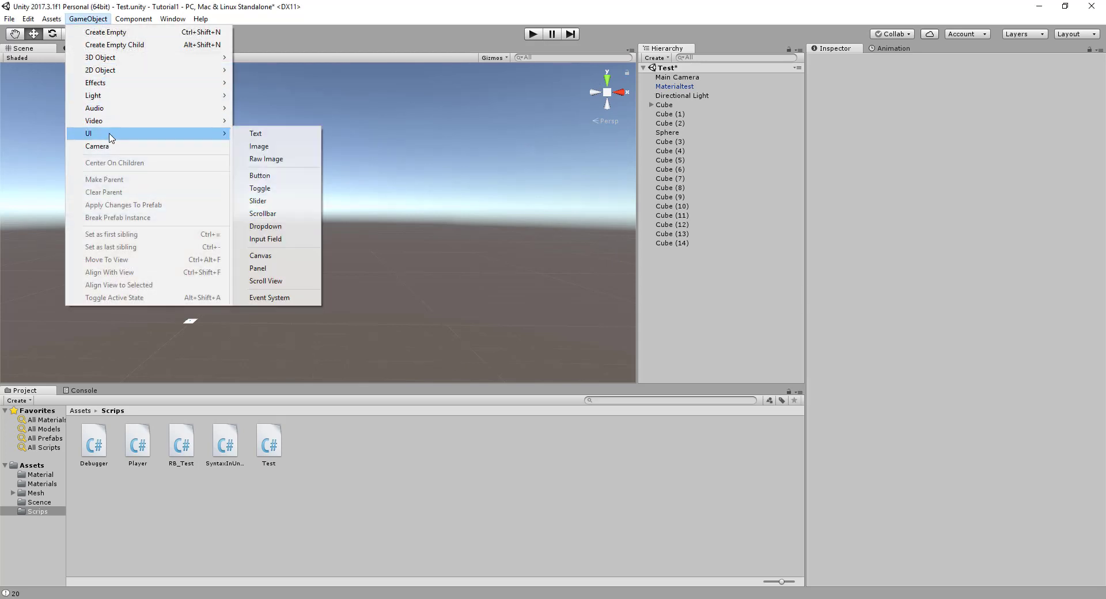
left_click(284, 287)
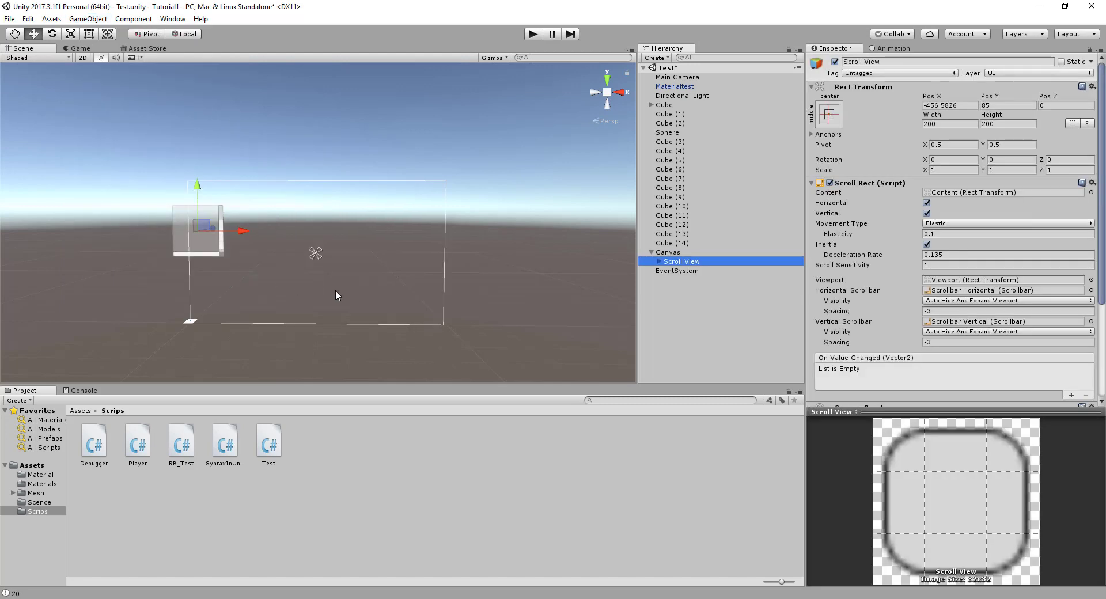
Step: Inspect the newly added Canvas and EventSystem, then show the Game view
left_click(677, 256)
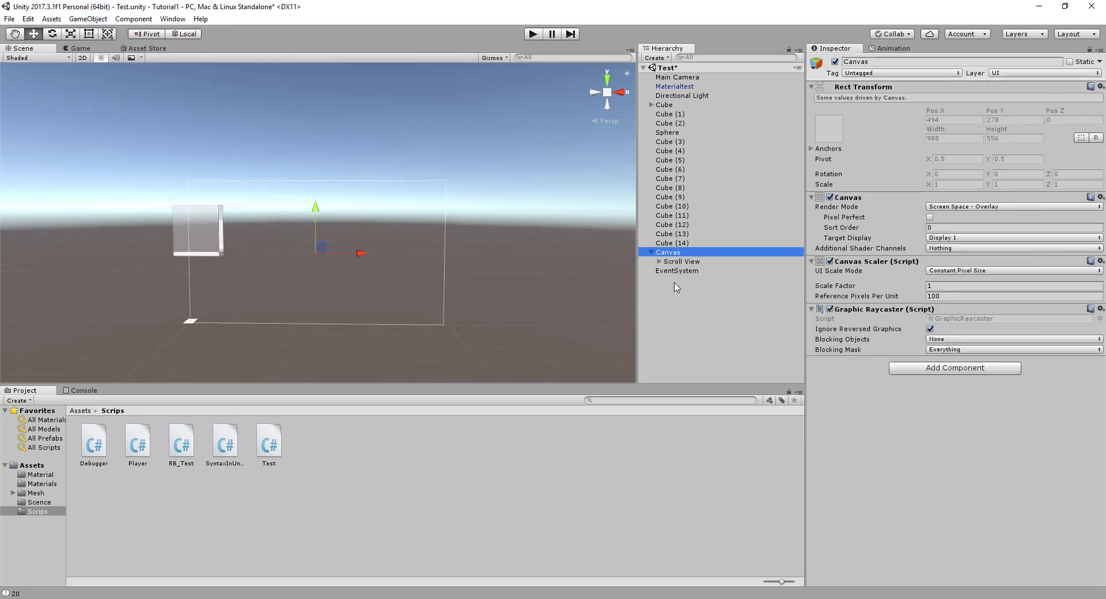
left_click(677, 271)
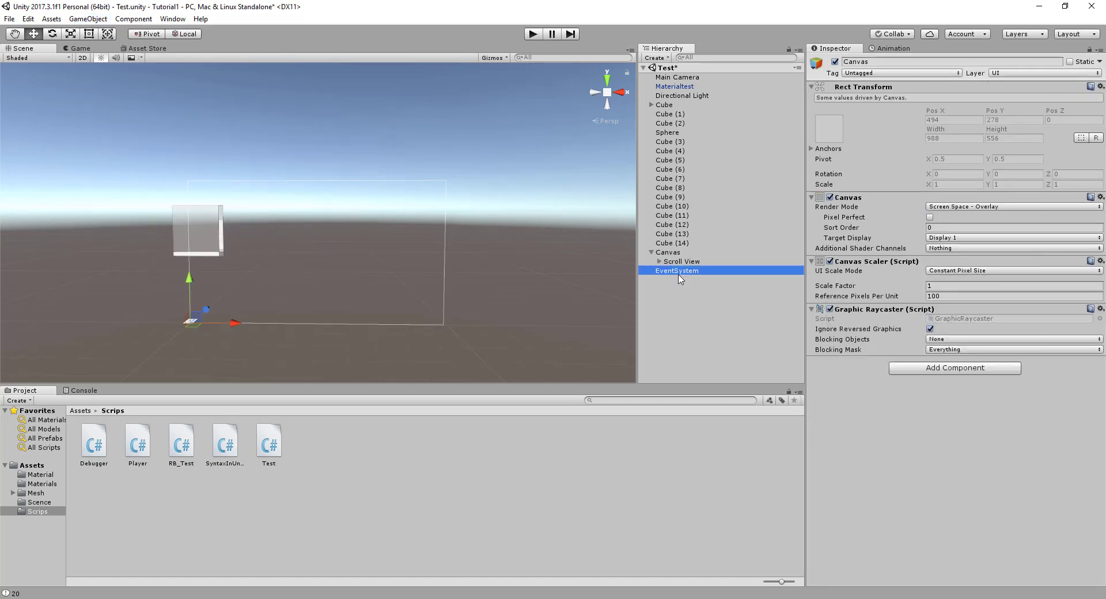
left_click(69, 48)
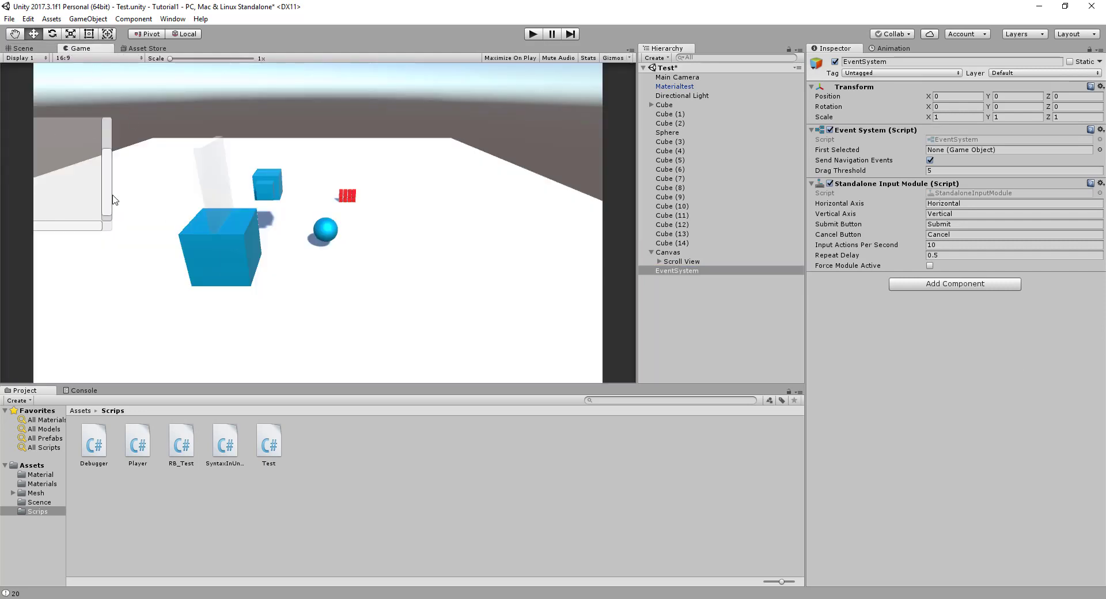
Step: Reset the Scroll View's Pos X and Pos Y to 0
left_click(708, 261)
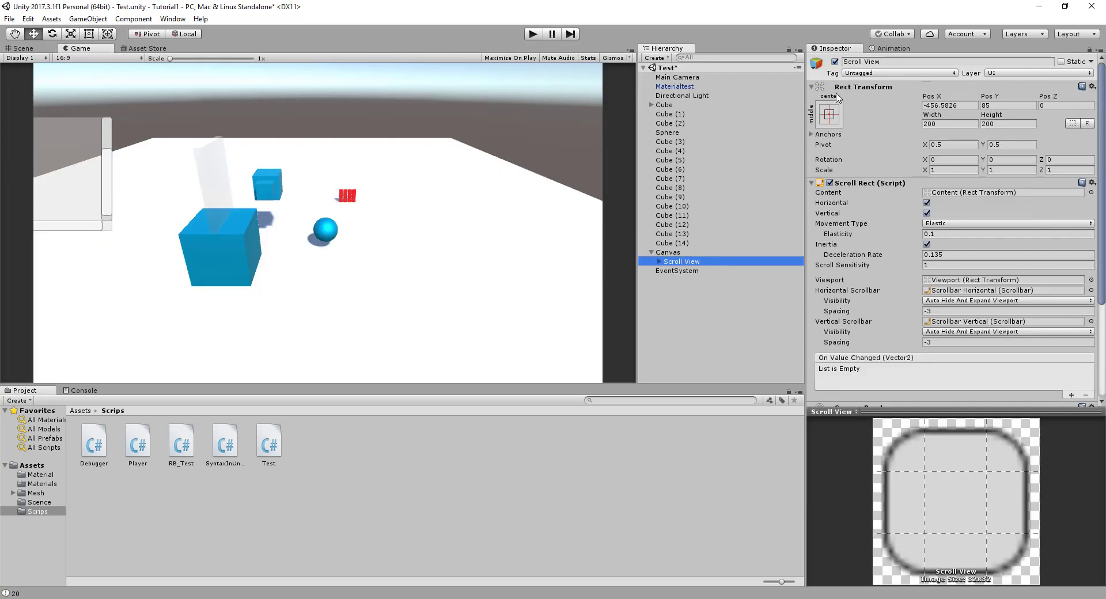
left_click(975, 106)
type("0")
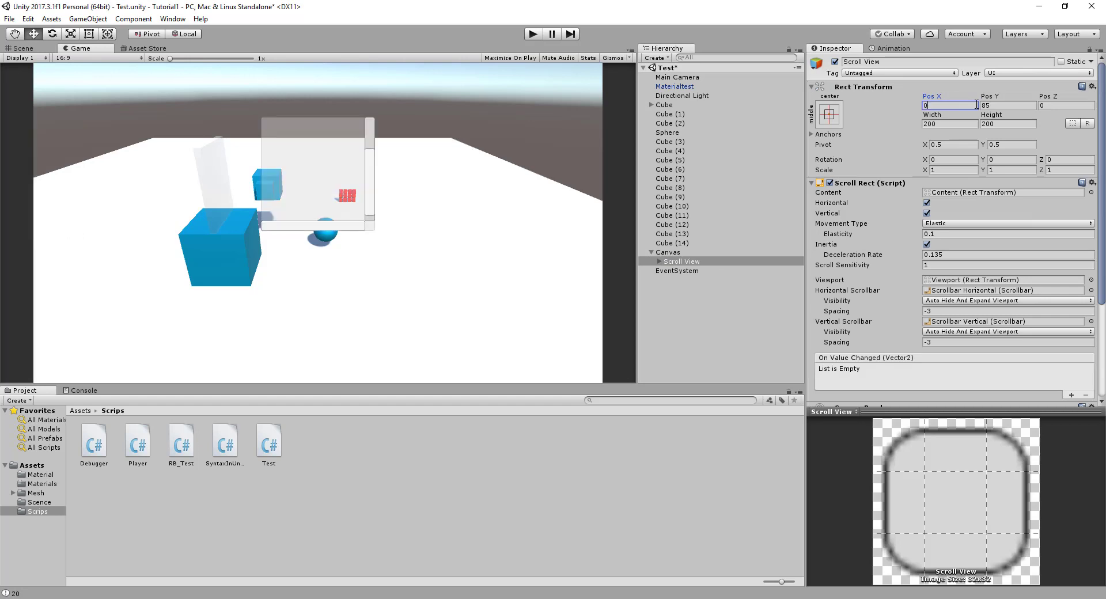
left_click(1007, 105)
type("0")
key("Return")
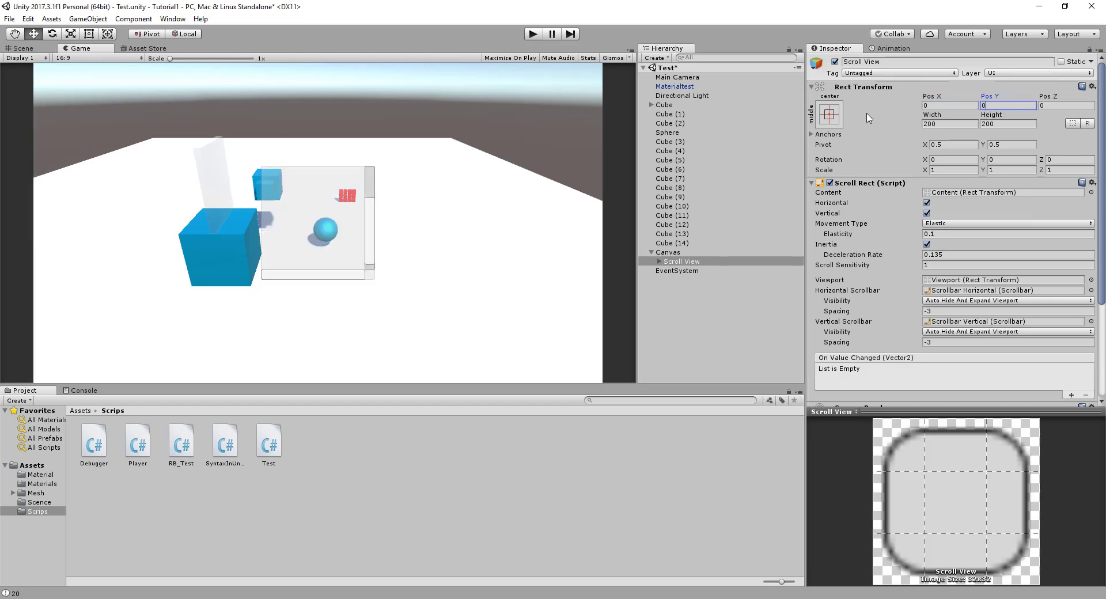
Step: Anchor the Scroll View top-right and place it at Pos X -114.4, Pos Y -113.6
left_click(830, 114)
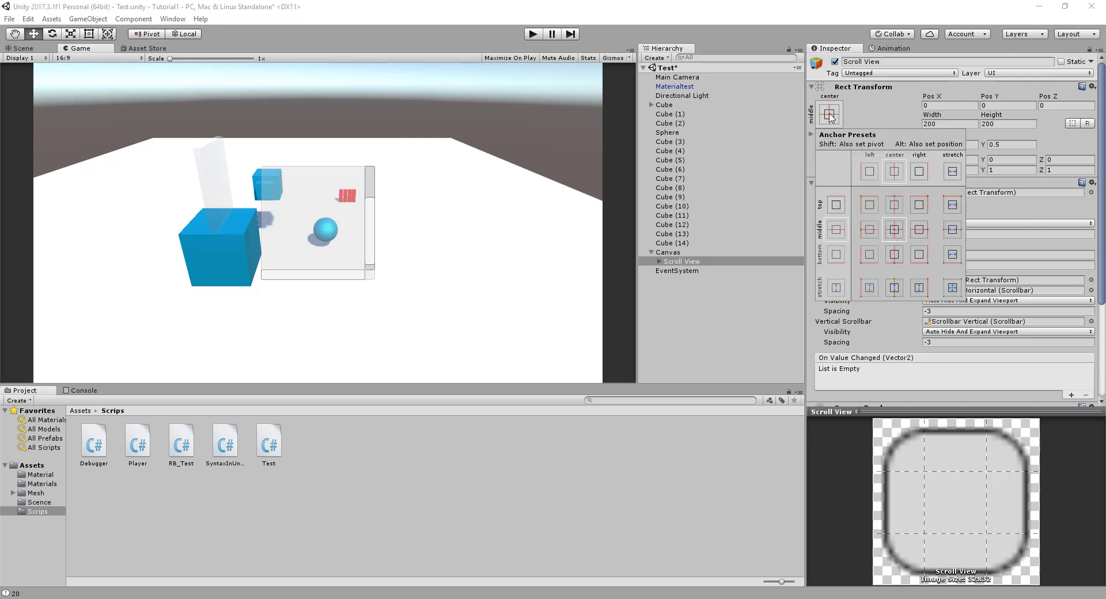
left_click(925, 207)
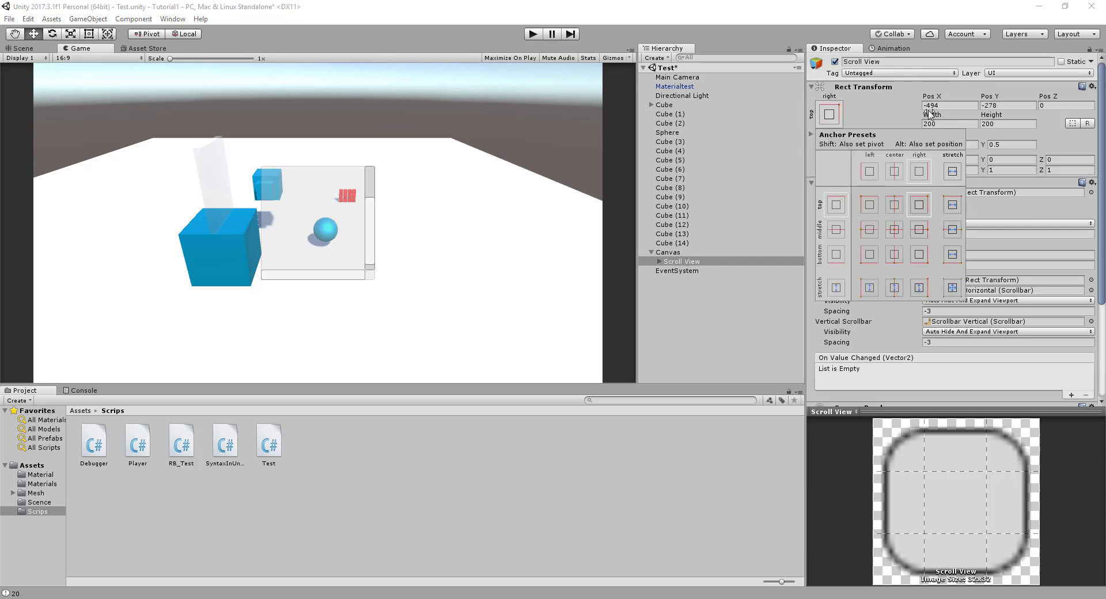
left_click_drag(929, 96, 252, 163)
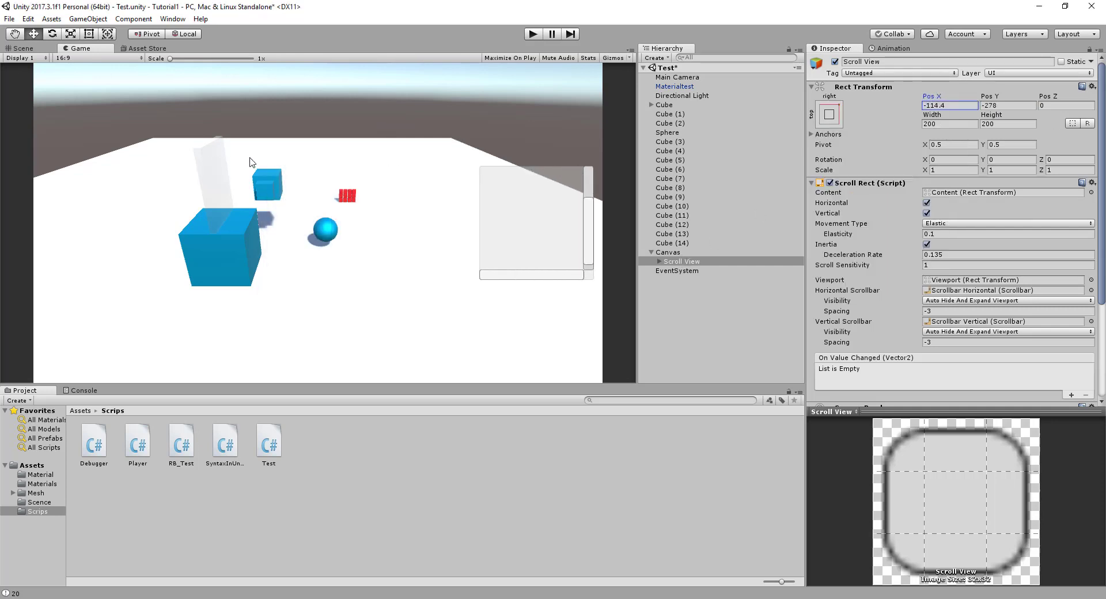
mouse_move(987, 96)
left_mouse_down()
mouse_move(26, 97)
mouse_move(61, 116)
left_mouse_up()
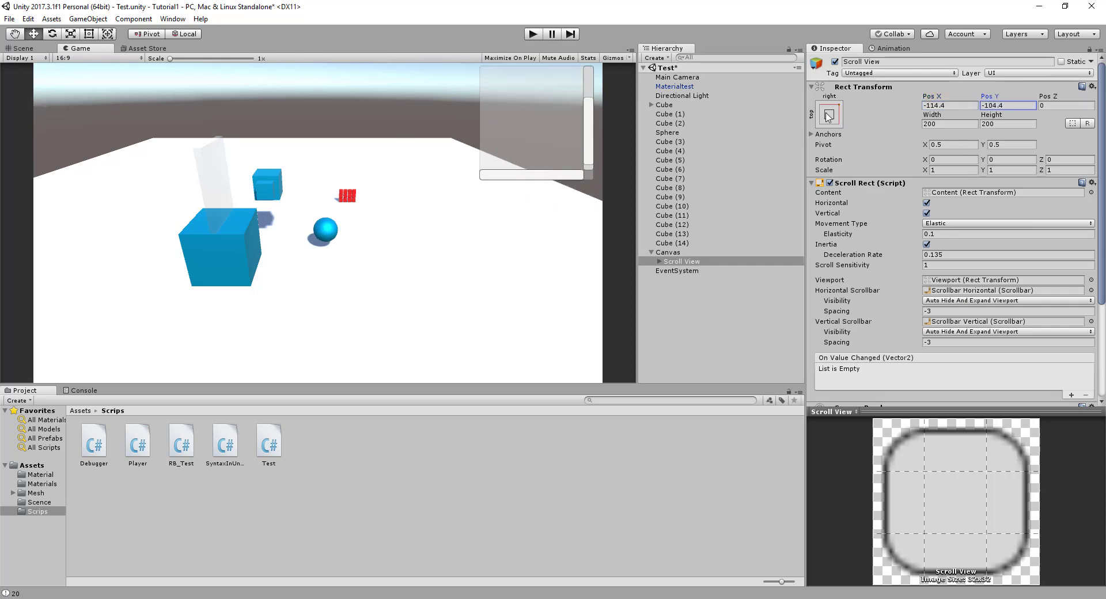
left_click_drag(991, 99, 983, 103)
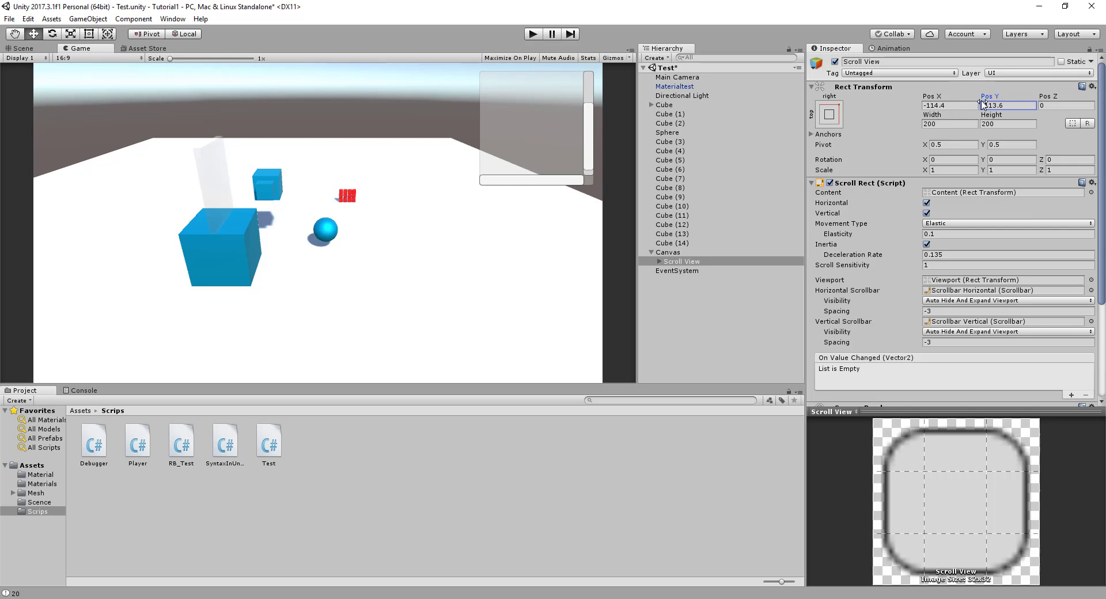
left_click(958, 105)
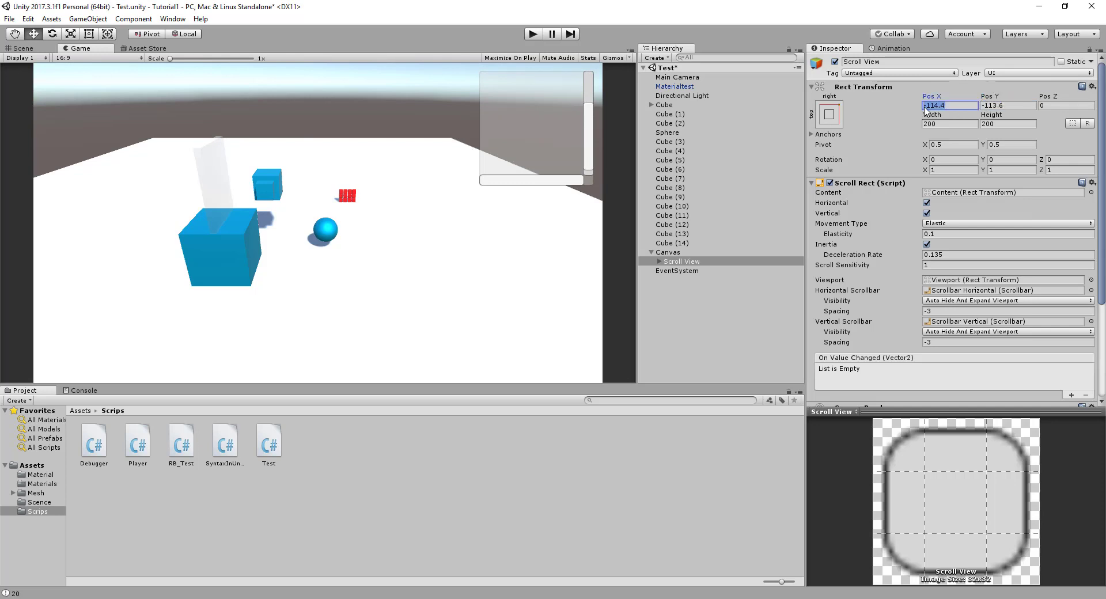
left_click(999, 107)
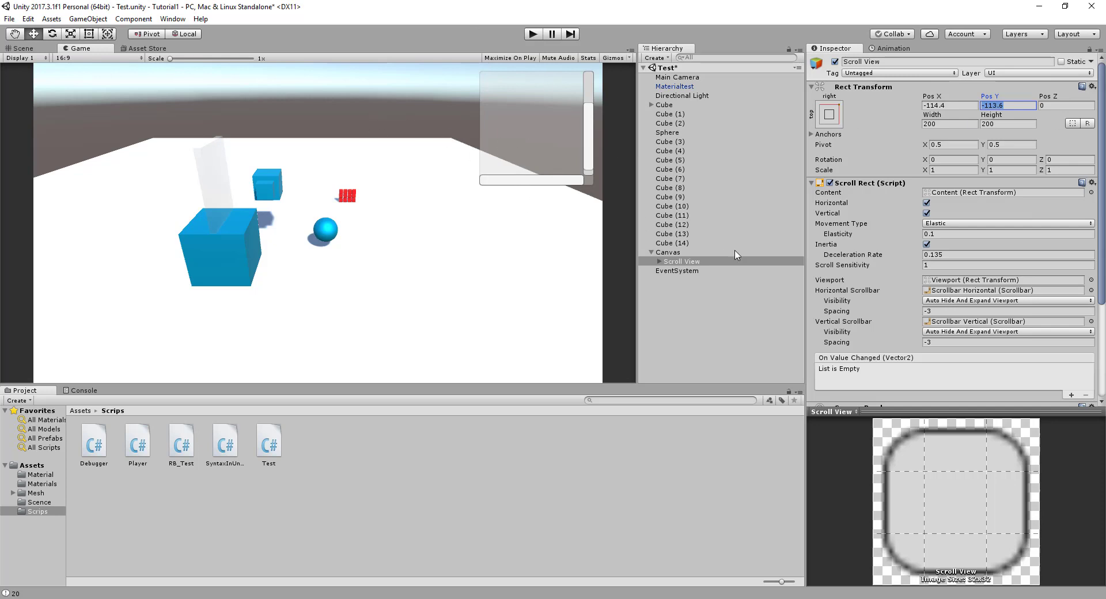
Step: Resize the Scroll View to 302.1 × 289.9 and move it to Pos X -157, Pos Y -152
left_click(659, 262)
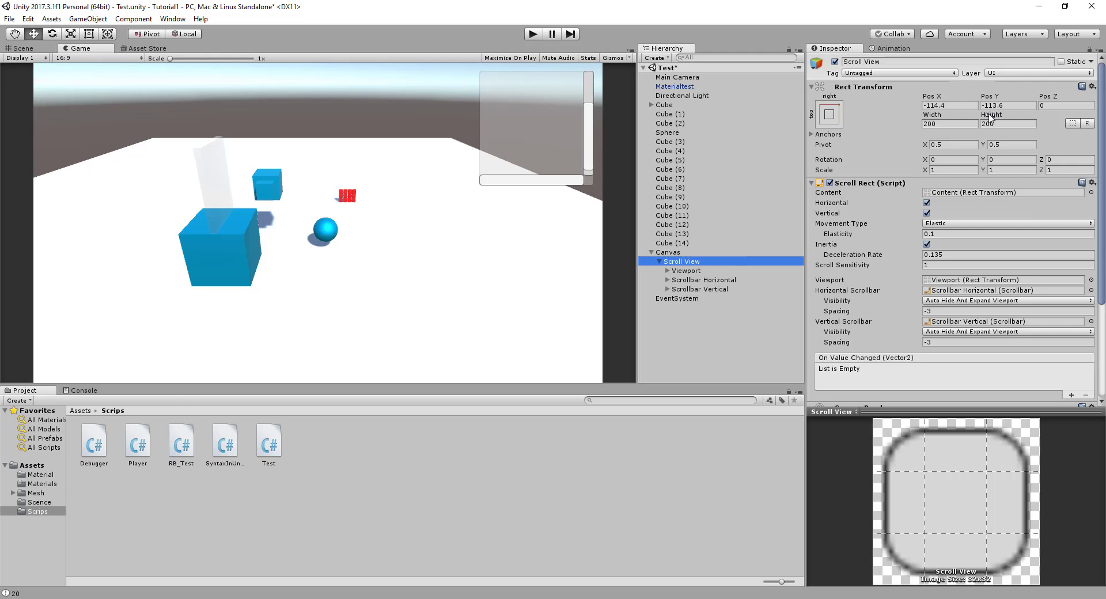
mouse_move(989, 116)
left_mouse_down()
mouse_move(170, 161)
mouse_move(957, 140)
mouse_move(1051, 120)
mouse_move(981, 89)
mouse_move(855, 104)
left_mouse_up()
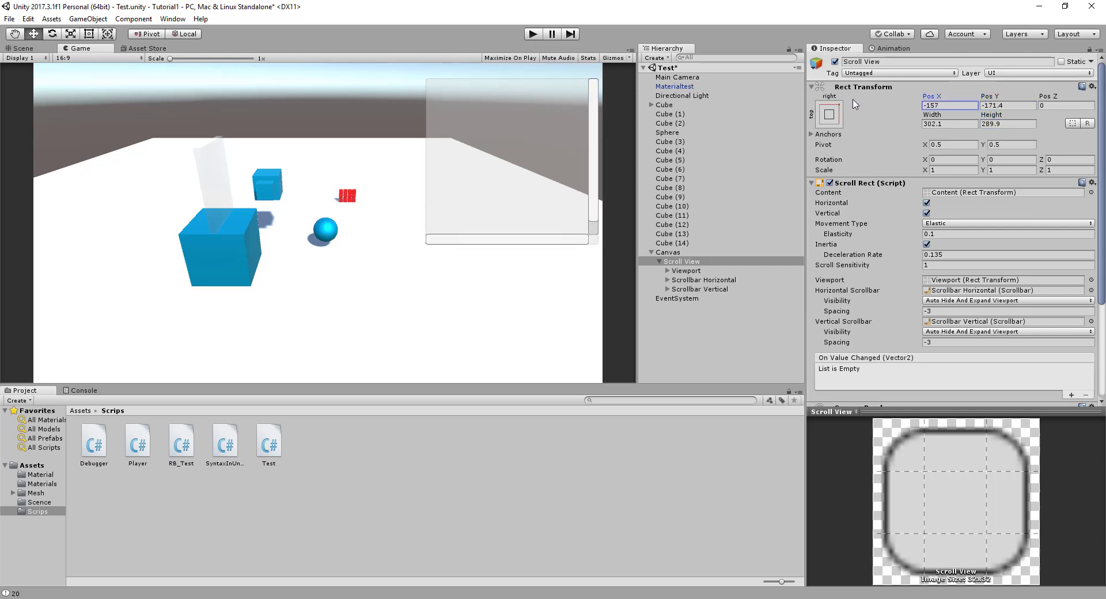
left_click_drag(991, 96, 1037, 98)
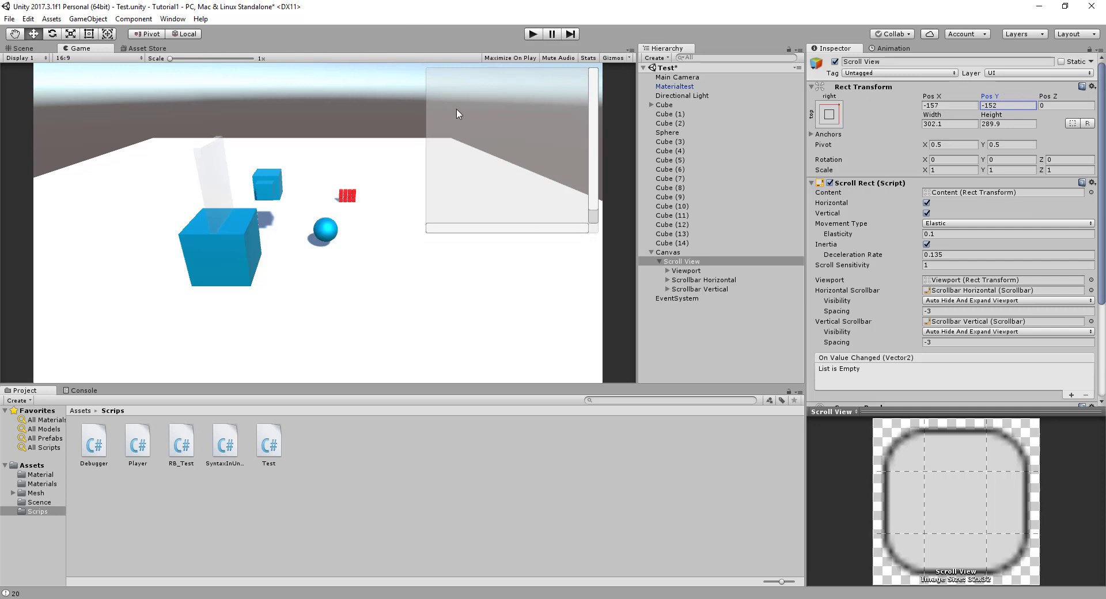
left_click(702, 273)
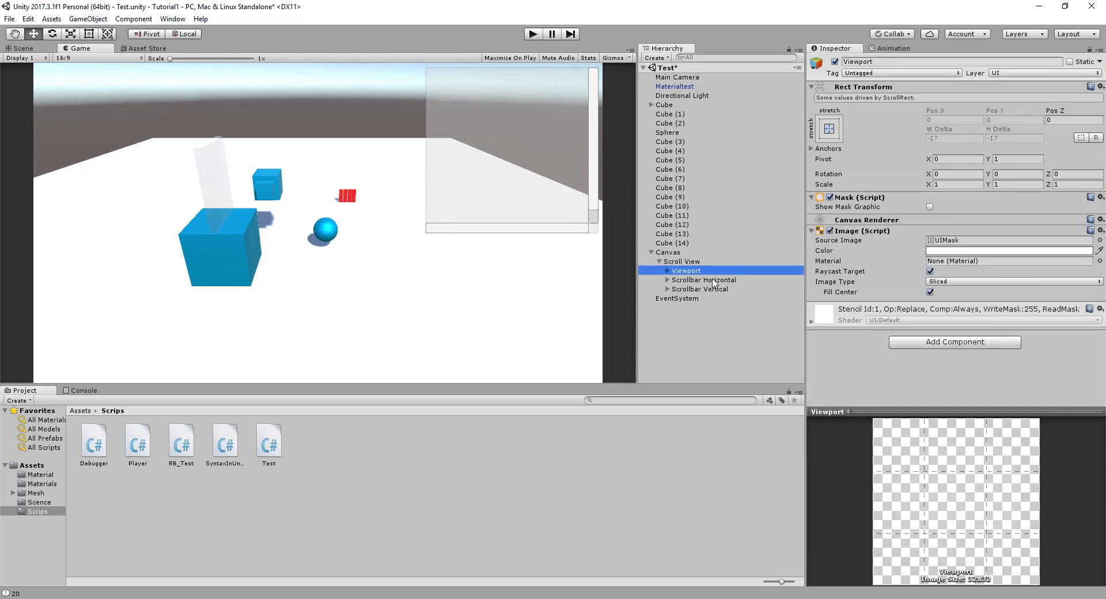
Step: Look over the Viewport's Content, then clear the Scroll View's background image
left_click(667, 271)
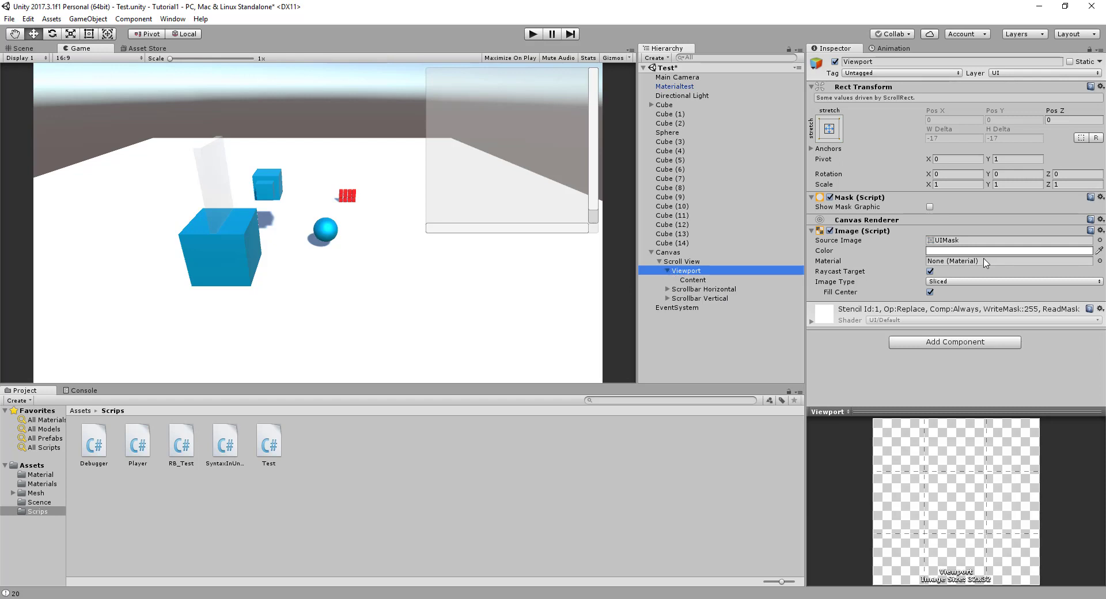
left_click(691, 281)
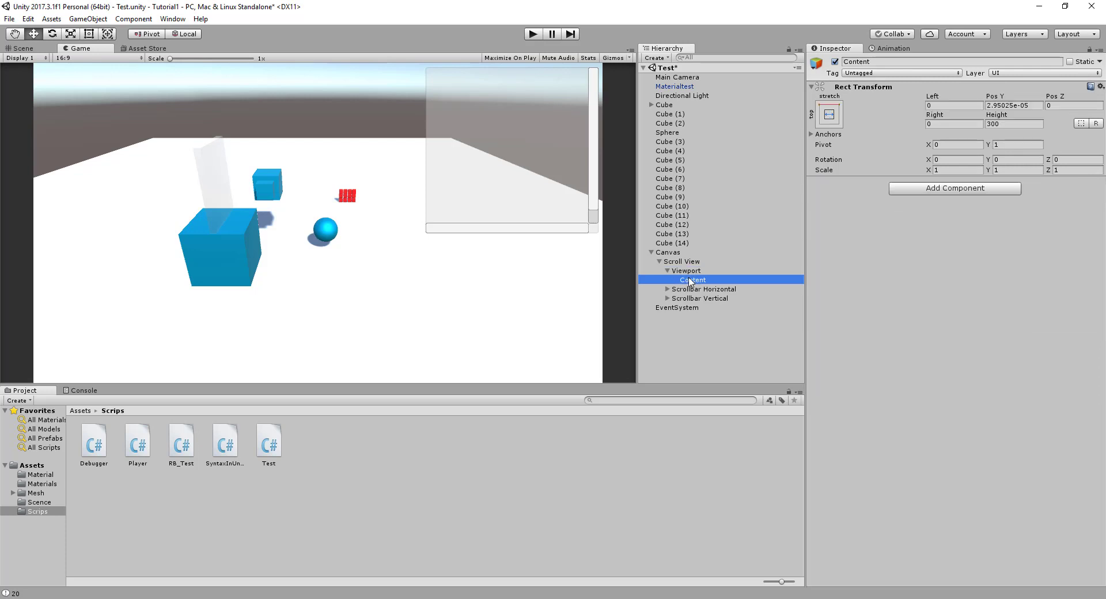
left_click(687, 262)
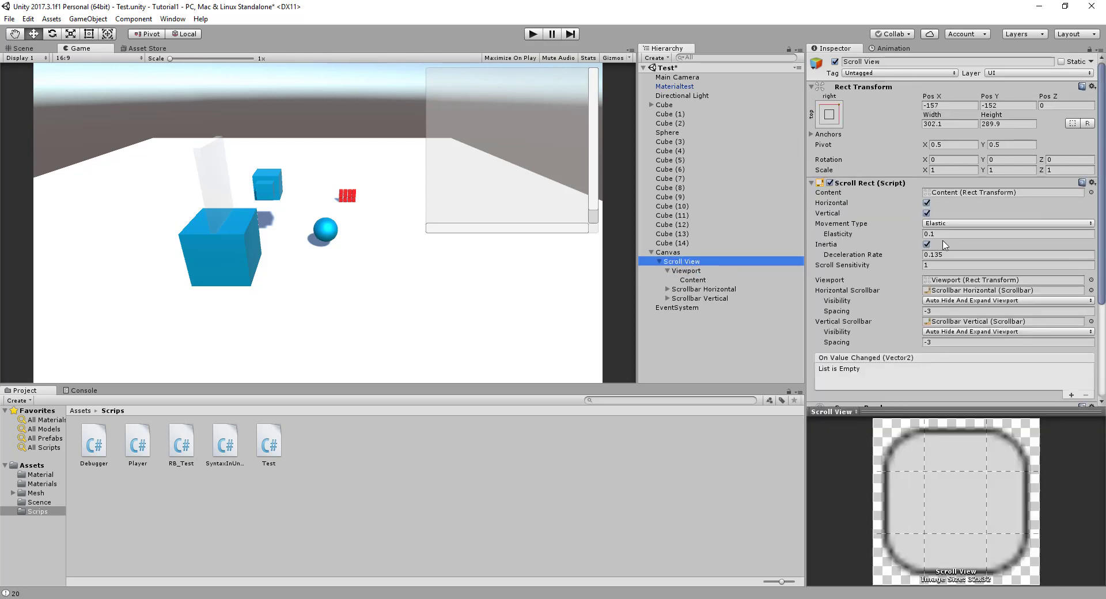
scroll(958, 252, "down", 5)
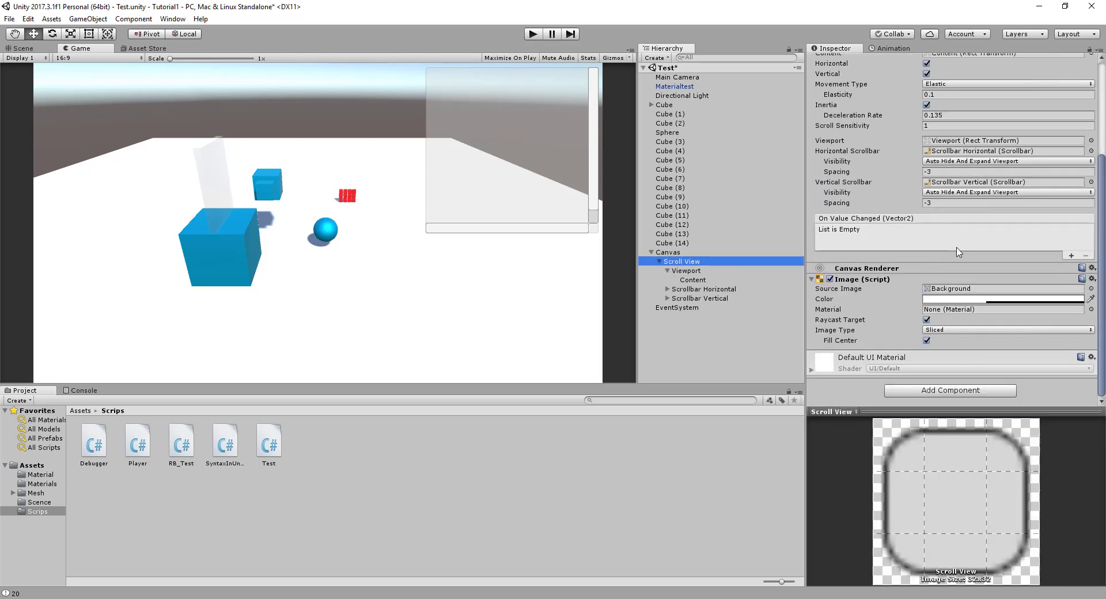
left_click(1091, 288)
key("Up")
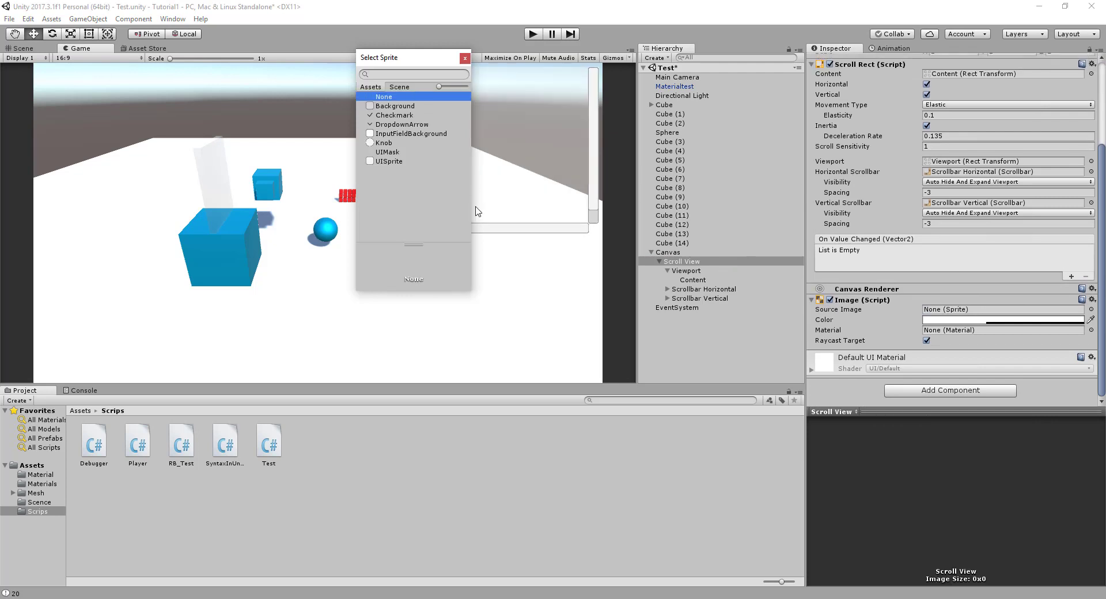
left_click(464, 58)
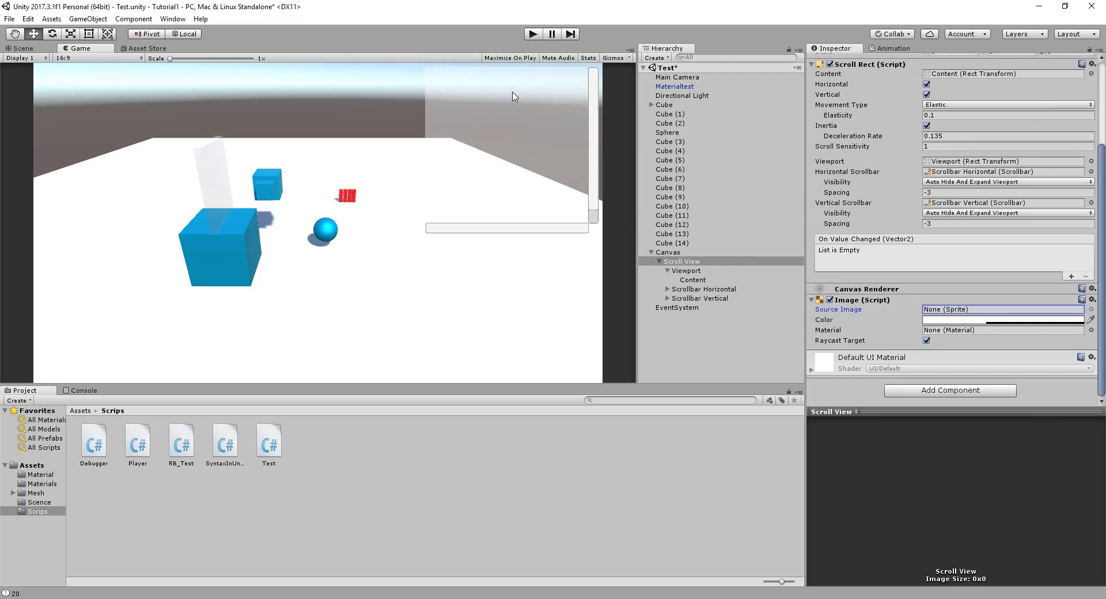
Step: Clear the Viewport's Source Image
left_click(673, 272)
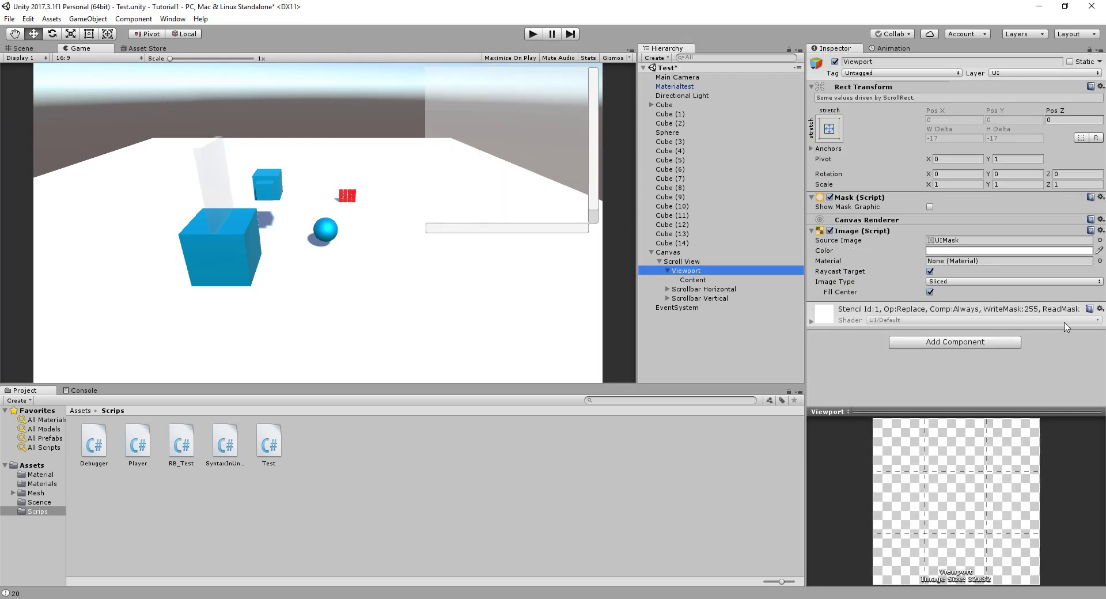
left_click(1100, 240)
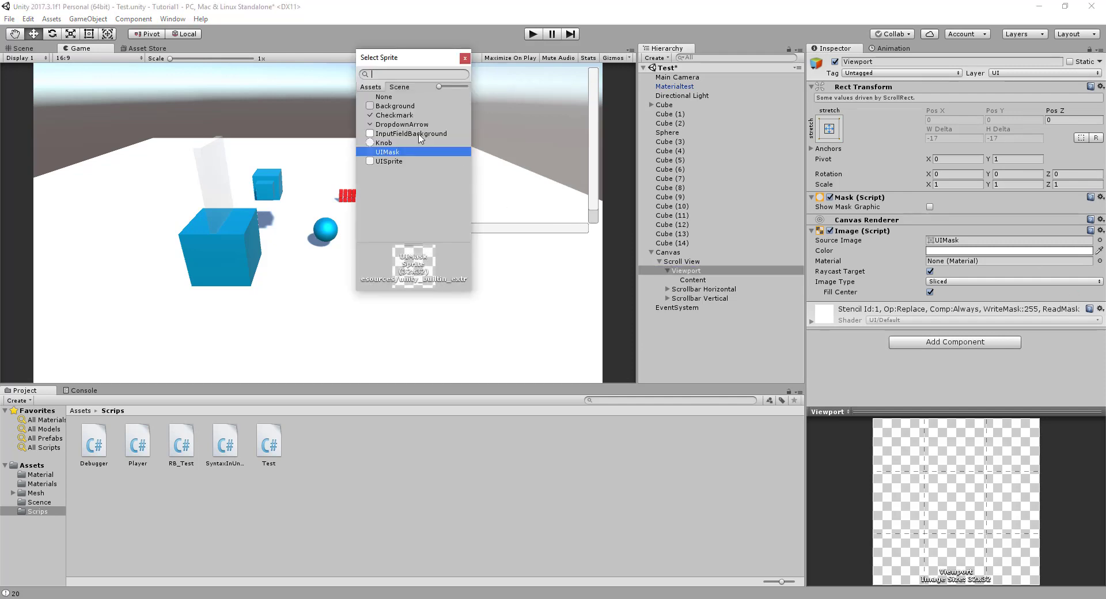
left_click(404, 97)
left_click(464, 58)
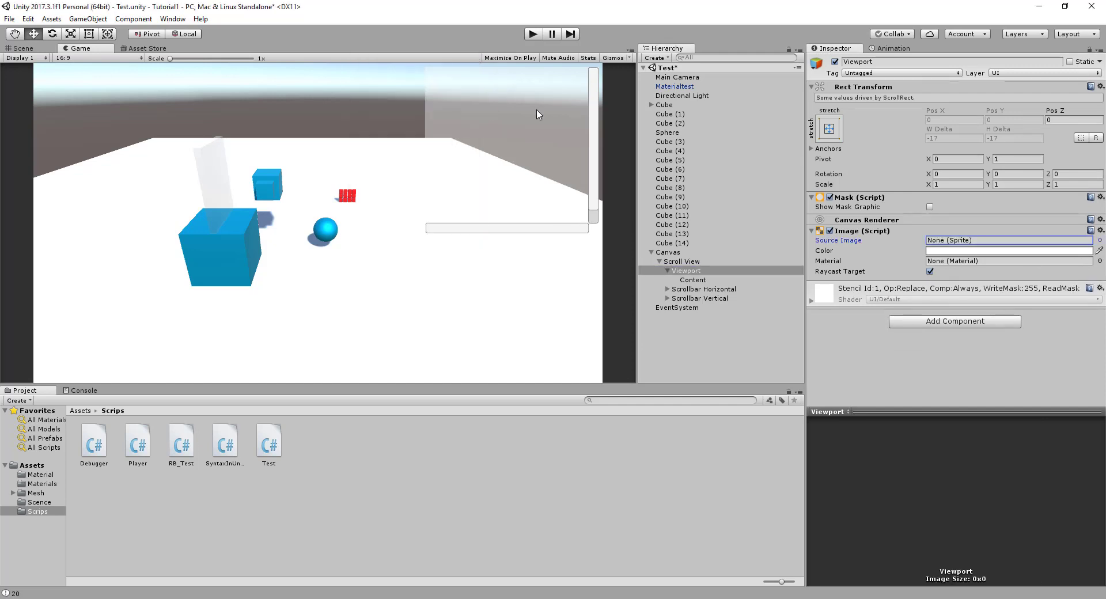
Step: Set the Scroll View background colour's alpha to 0
left_click(708, 281)
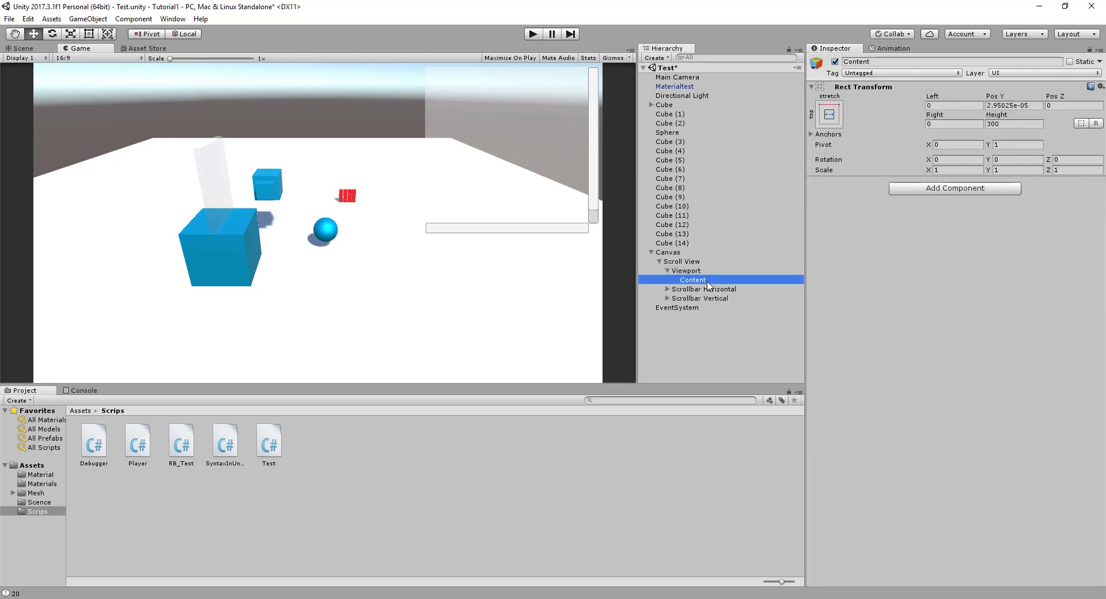
left_click(683, 263)
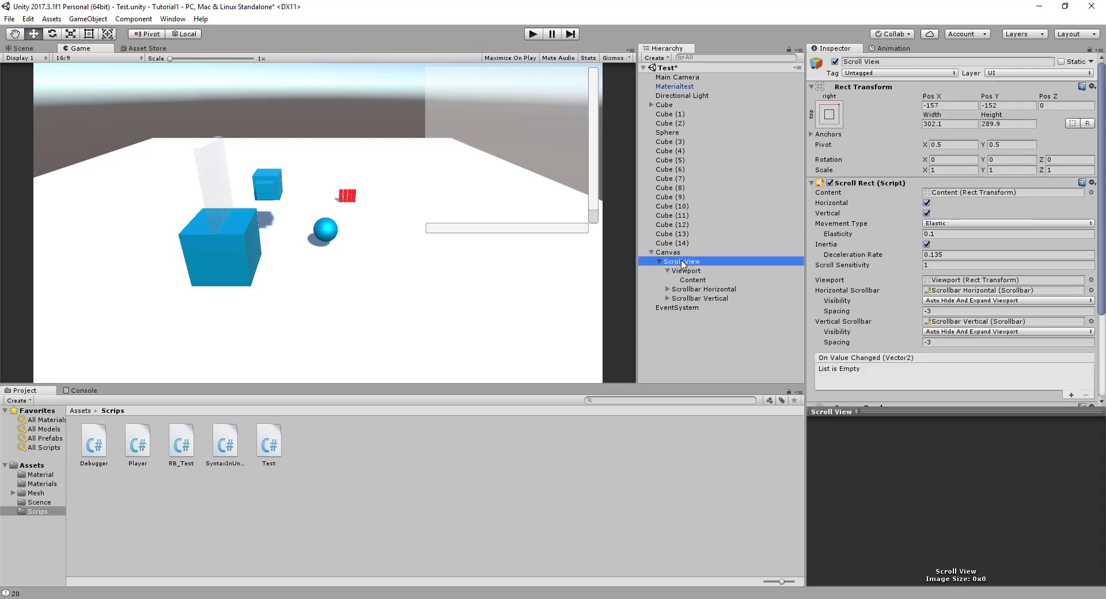
scroll(931, 308, "down", 5)
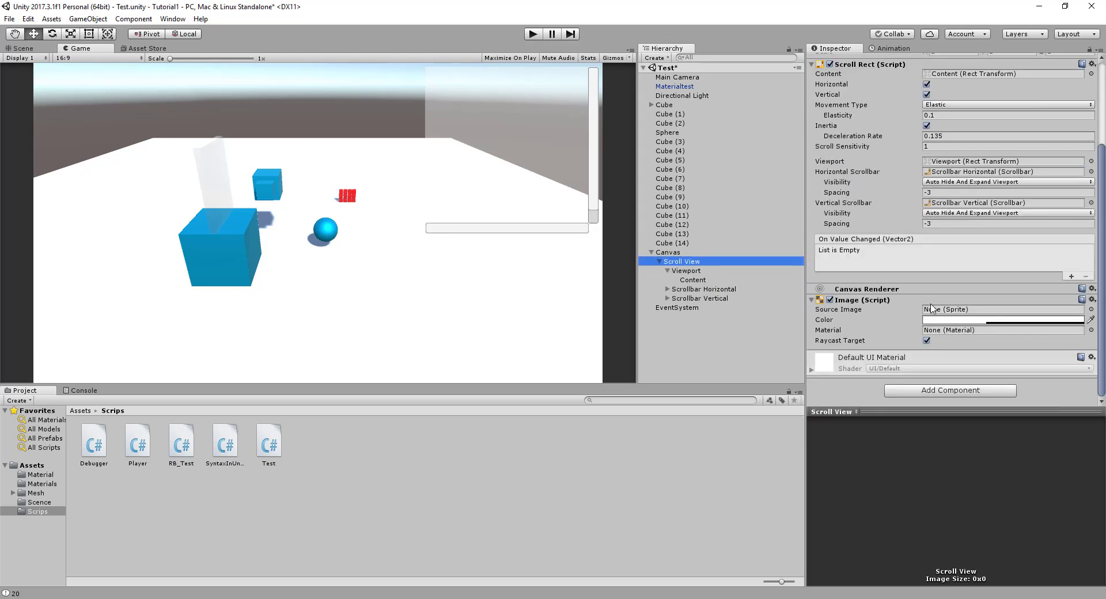
left_click(1080, 321)
left_click_drag(45, 211, 22, 211)
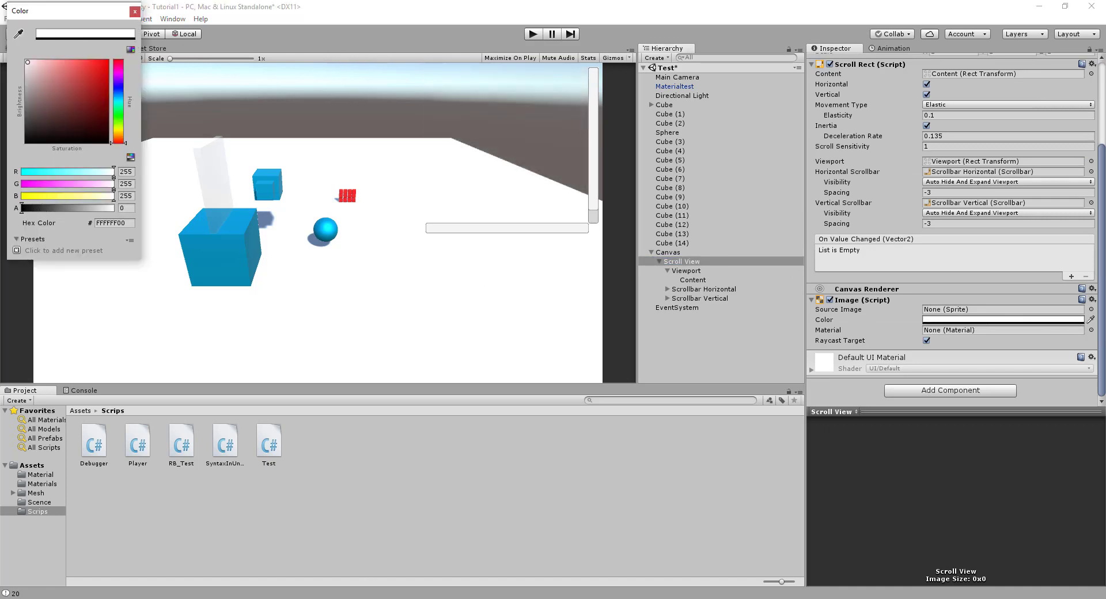
left_click(134, 11)
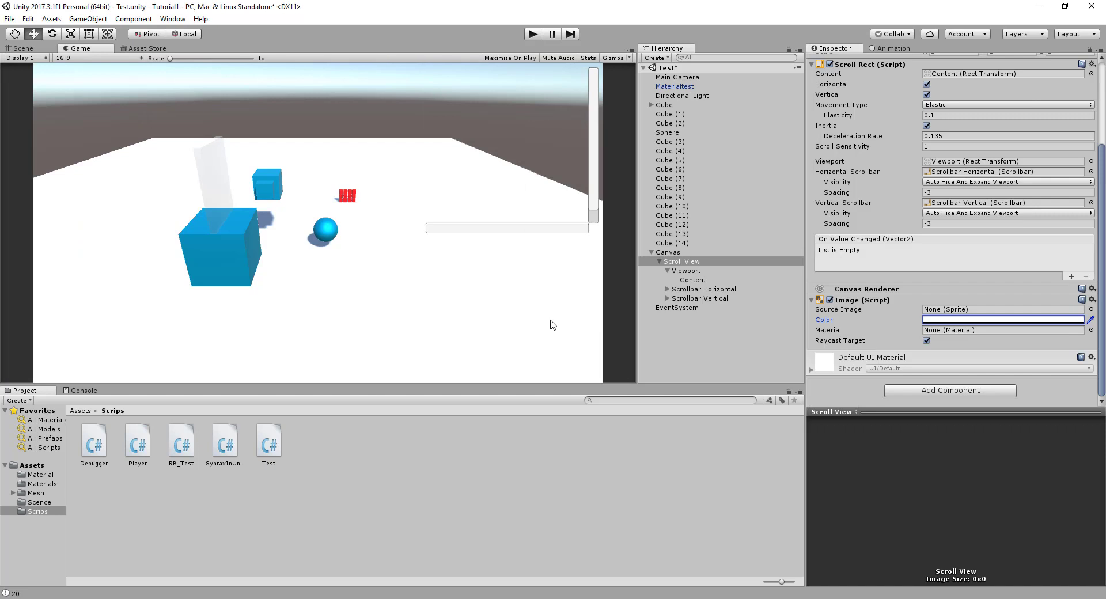
Step: Give the Viewport the UIMask sprite as its Source Image
left_click(703, 271)
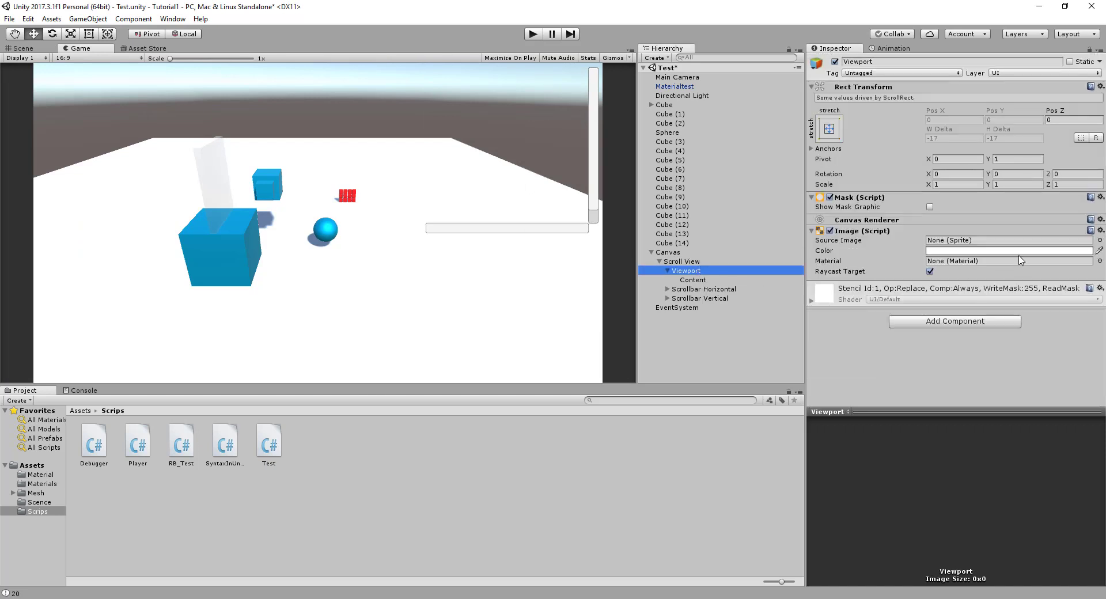
left_click(1100, 240)
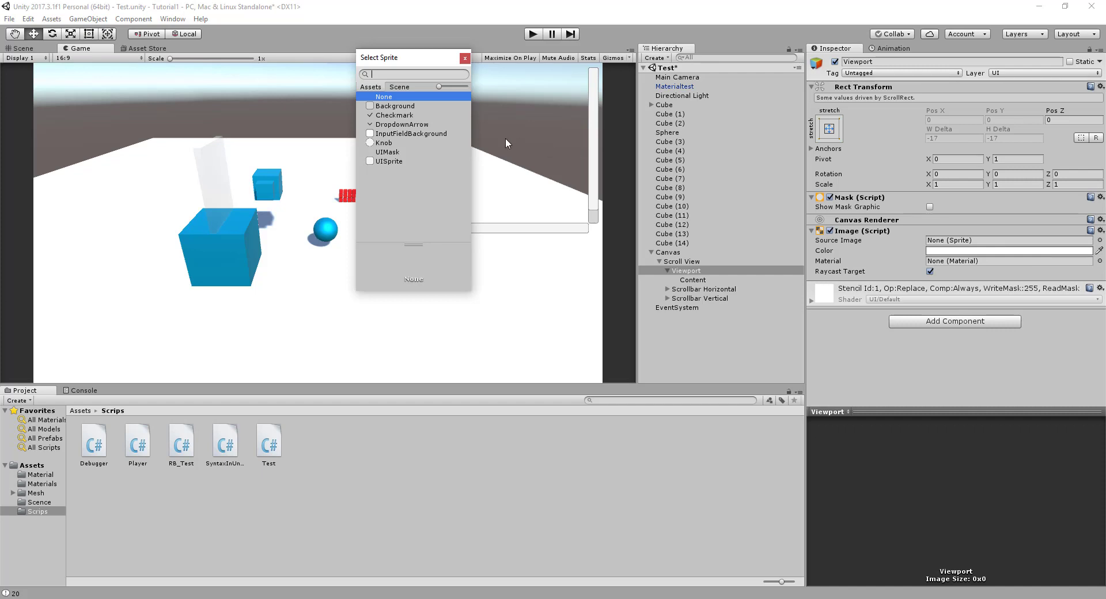
left_click(387, 152)
left_click(465, 58)
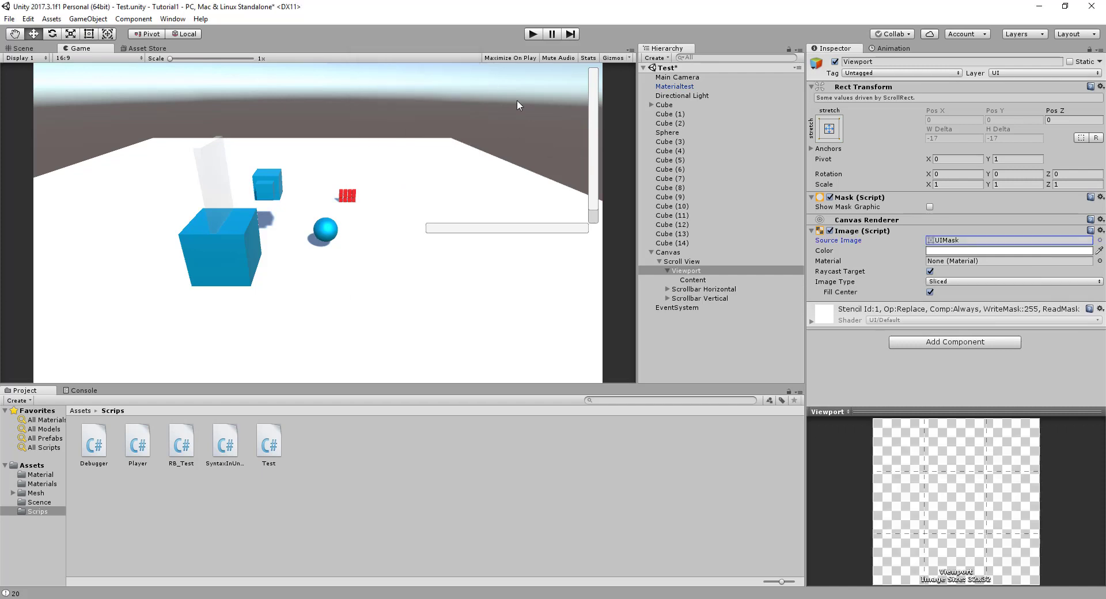
left_click(695, 270)
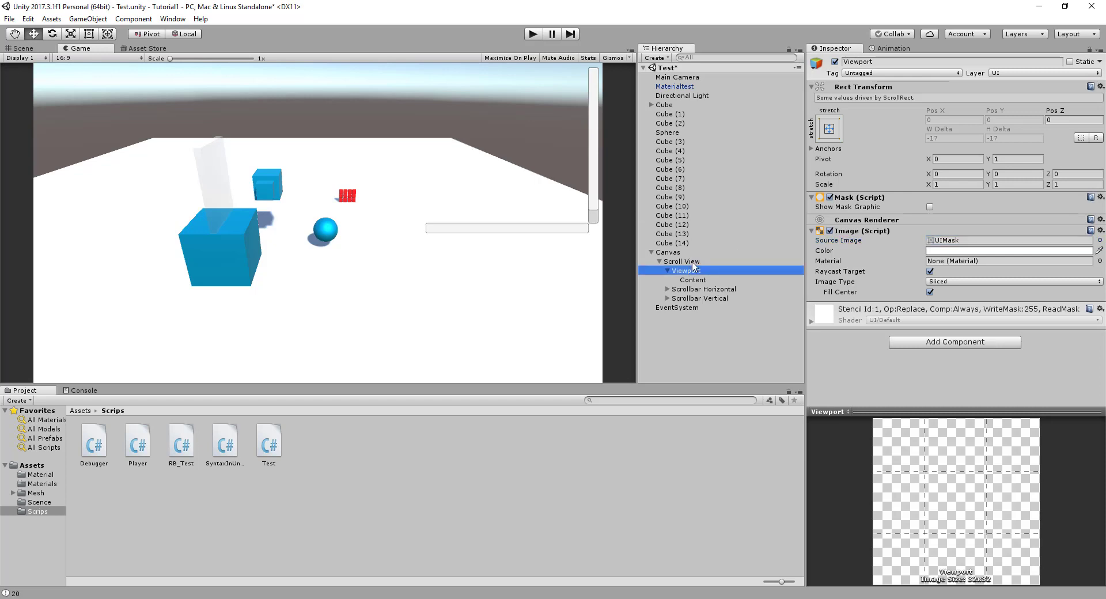
left_click(783, 261)
scroll(1000, 323, "down", 3)
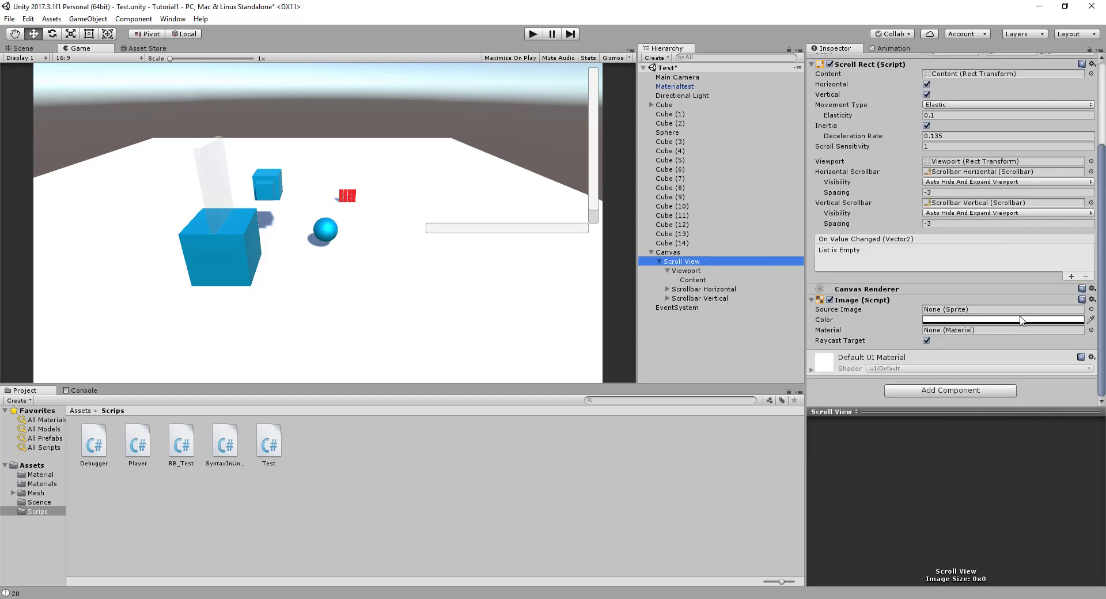
Step: Set the Scroll View background to InputFieldBackground at alpha 152, then enter Play mode
left_click(1091, 309)
left_click(398, 133)
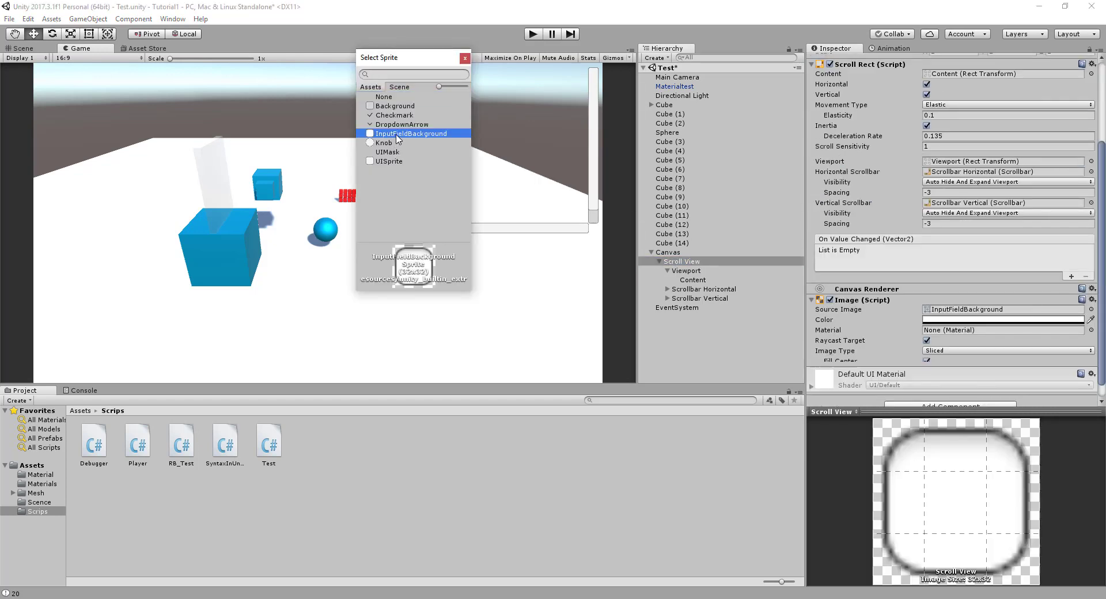
left_click(464, 58)
scroll(1003, 292, "down", 2)
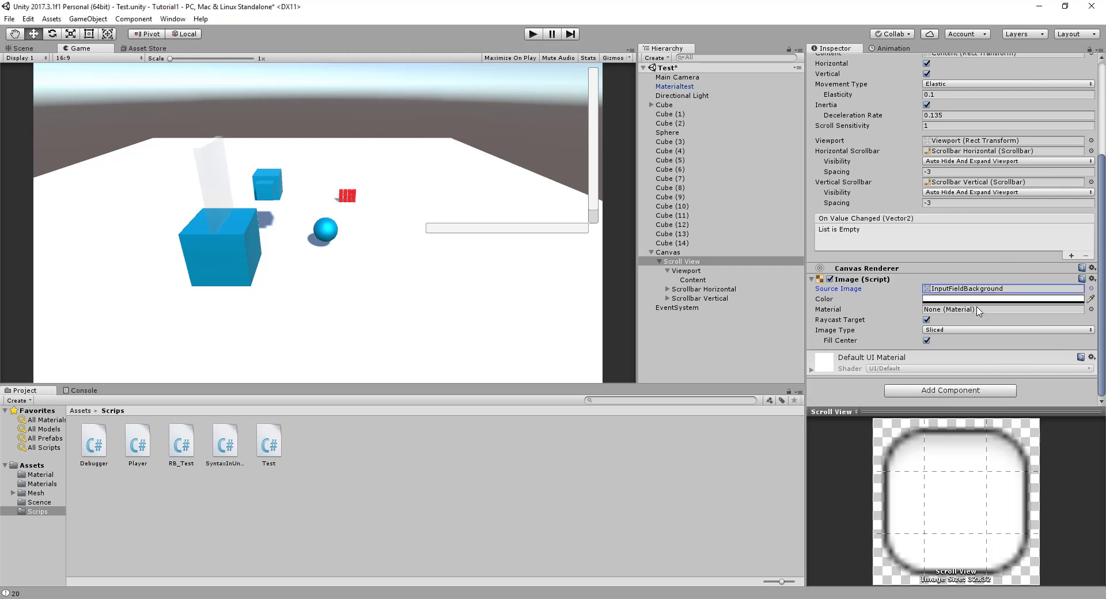
left_click(979, 299)
left_click(79, 210)
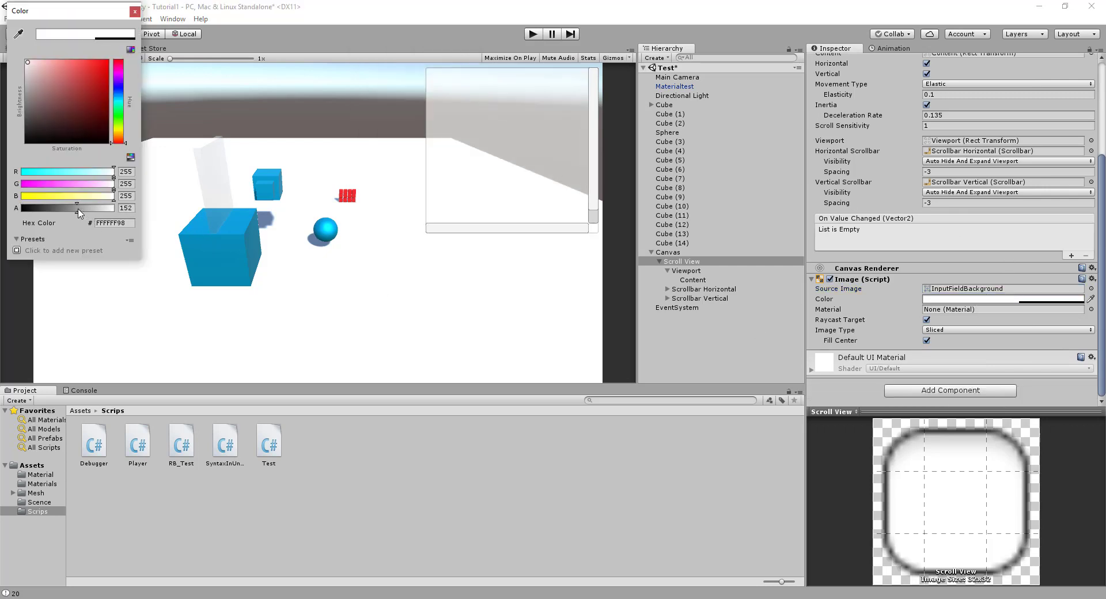
left_click(135, 11)
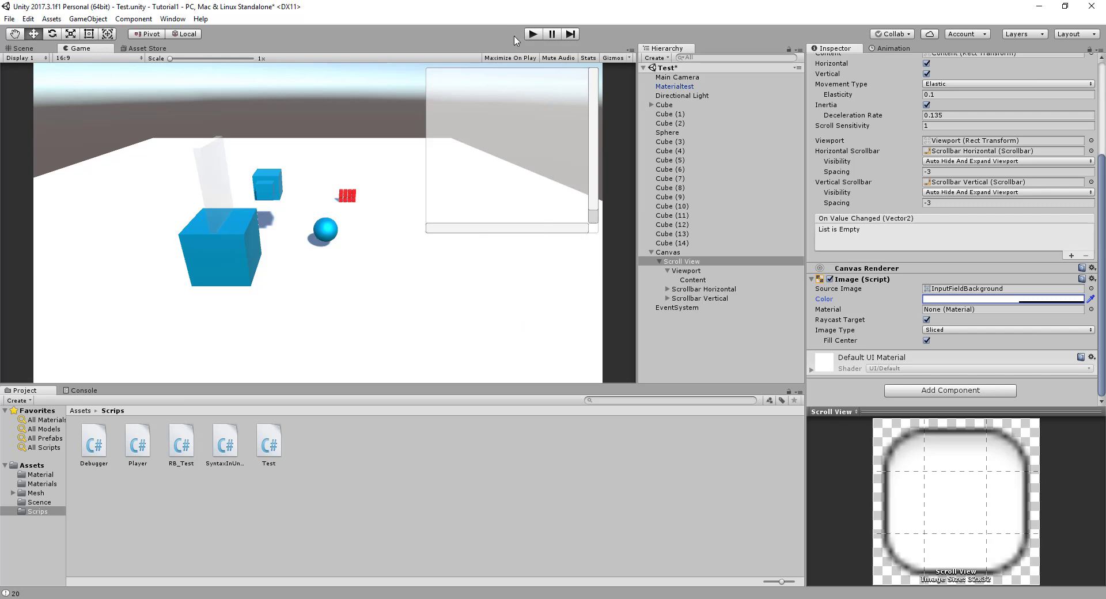
left_click(533, 36)
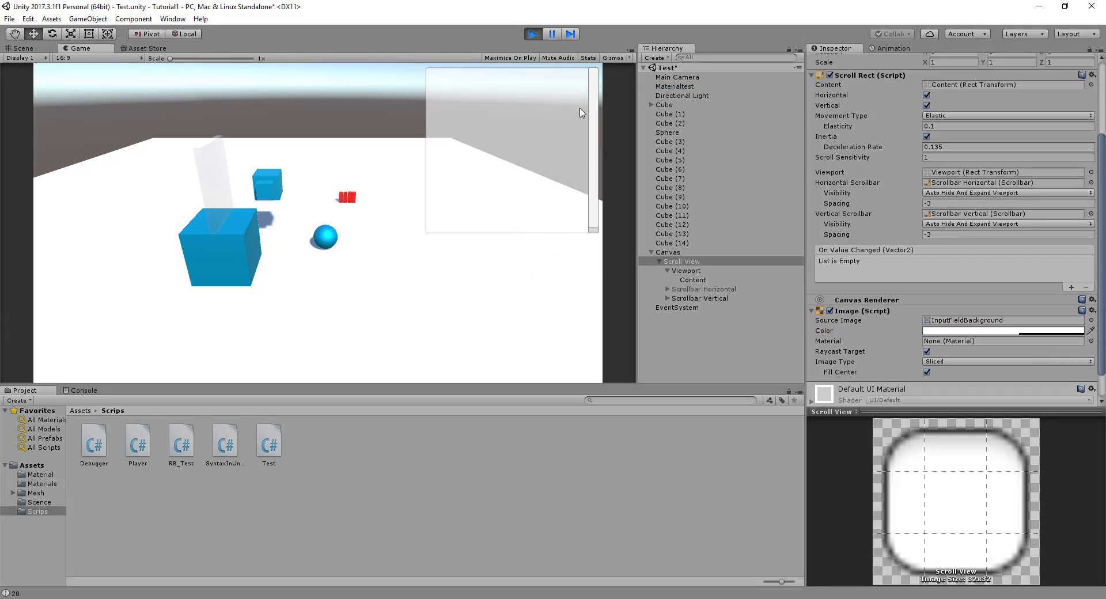
Step: Stop Play, raise the Content height from 300 to 361.14, and test the scrolling
left_click(533, 34)
left_click(686, 281)
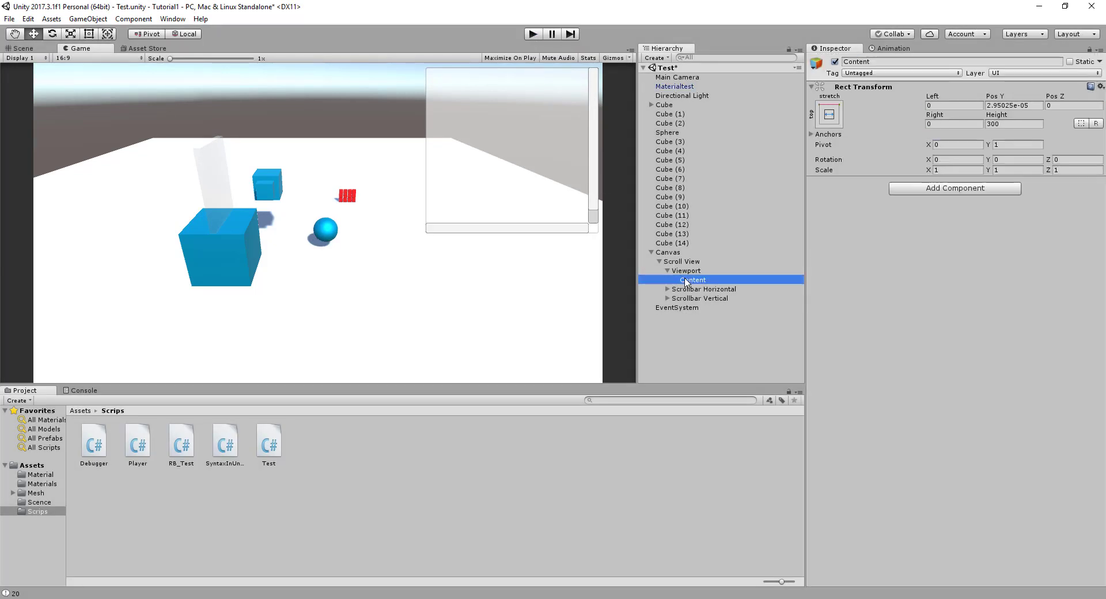
left_click(29, 49)
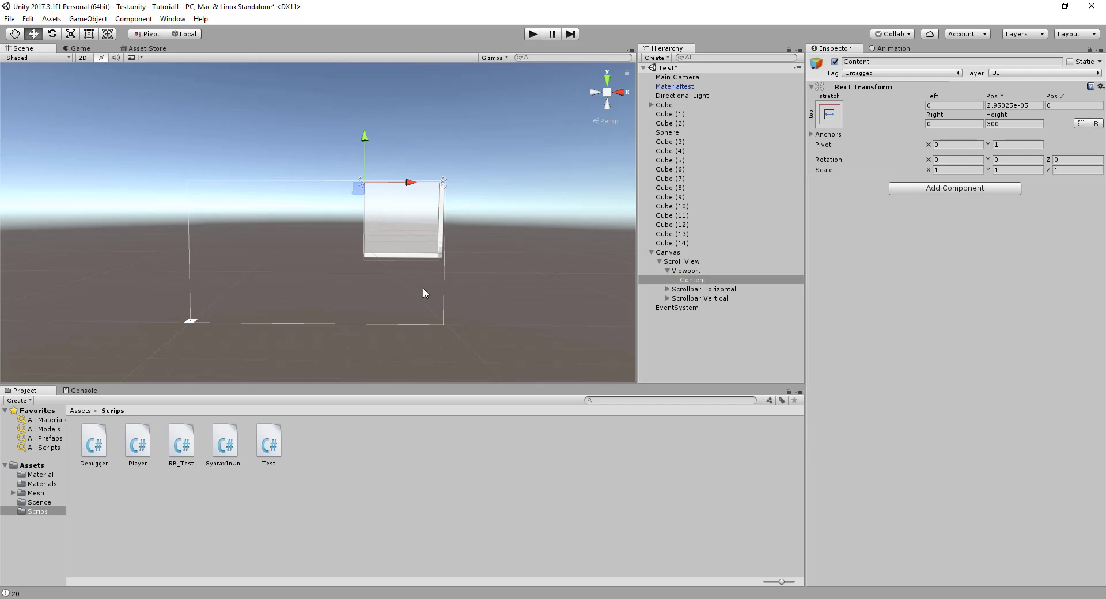
scroll(423, 293, "up", 5)
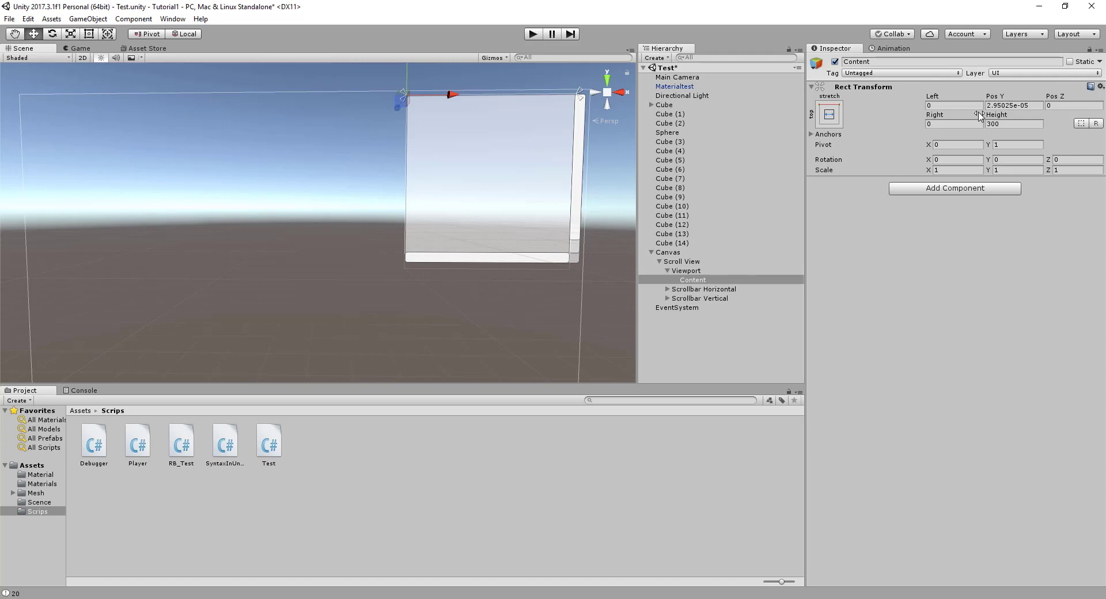
left_click_drag(996, 115, 1034, 118)
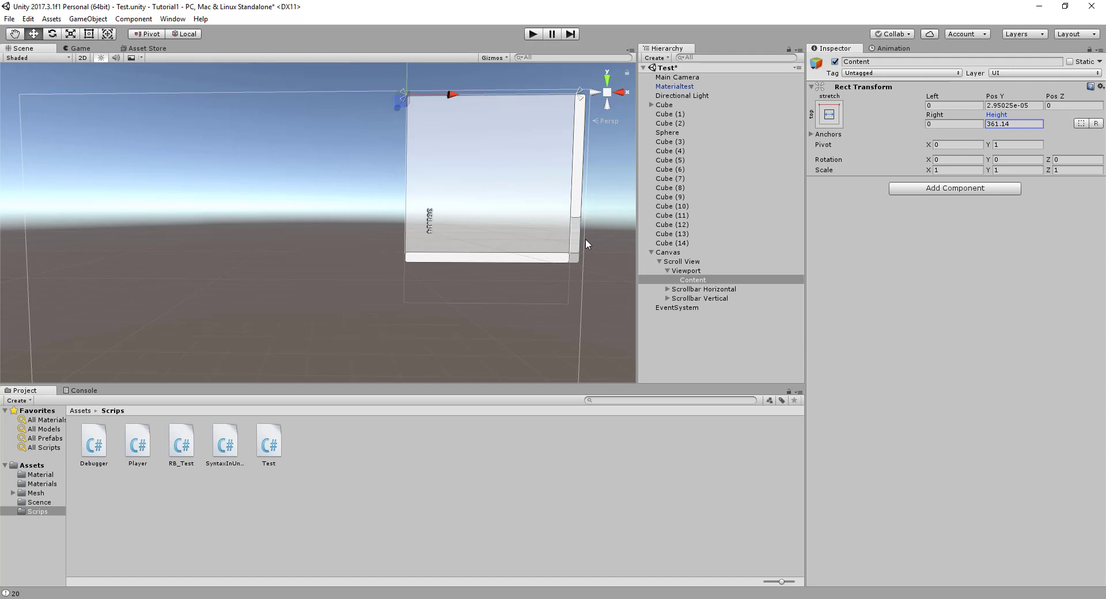
left_click(527, 36)
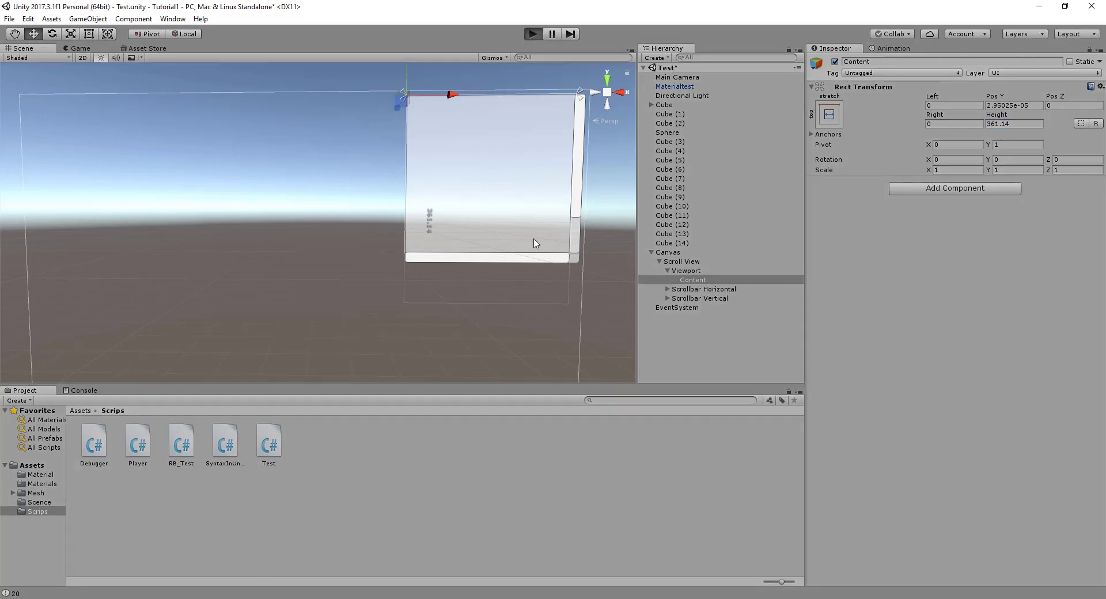
left_click_drag(597, 110, 597, 144)
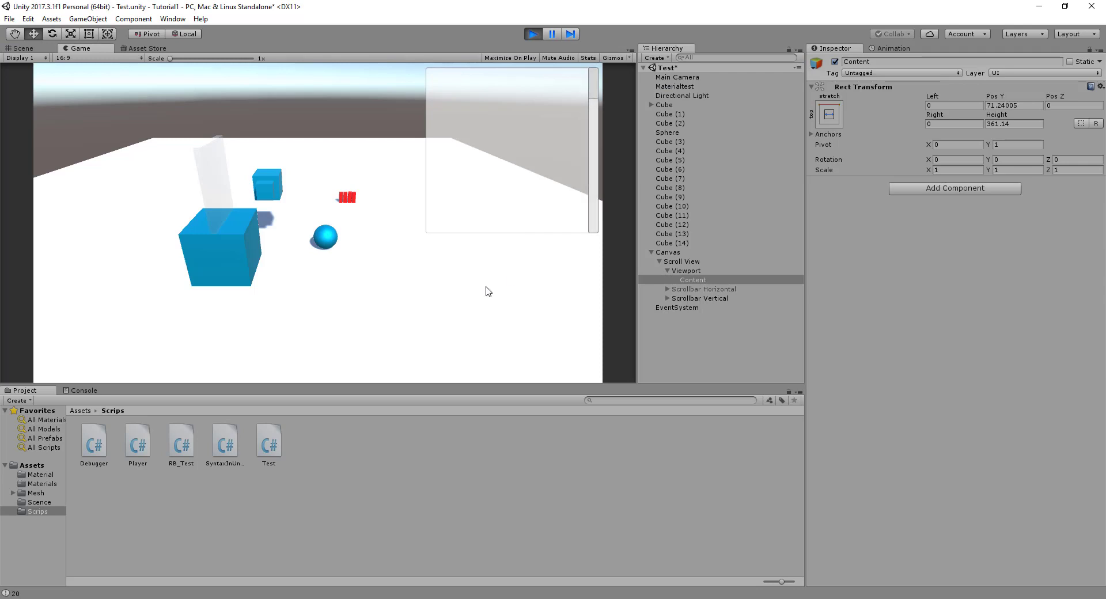
left_click(533, 34)
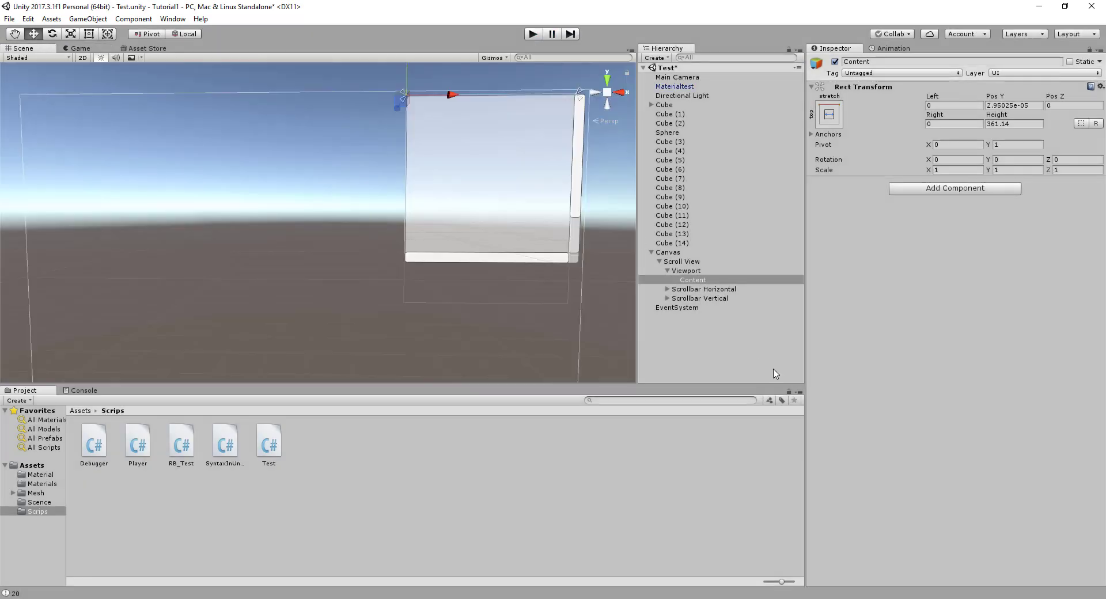
Step: Add an Image under Content at Pos X 68.7, Pos Y -64.12, anchored top-left
right_click(698, 280)
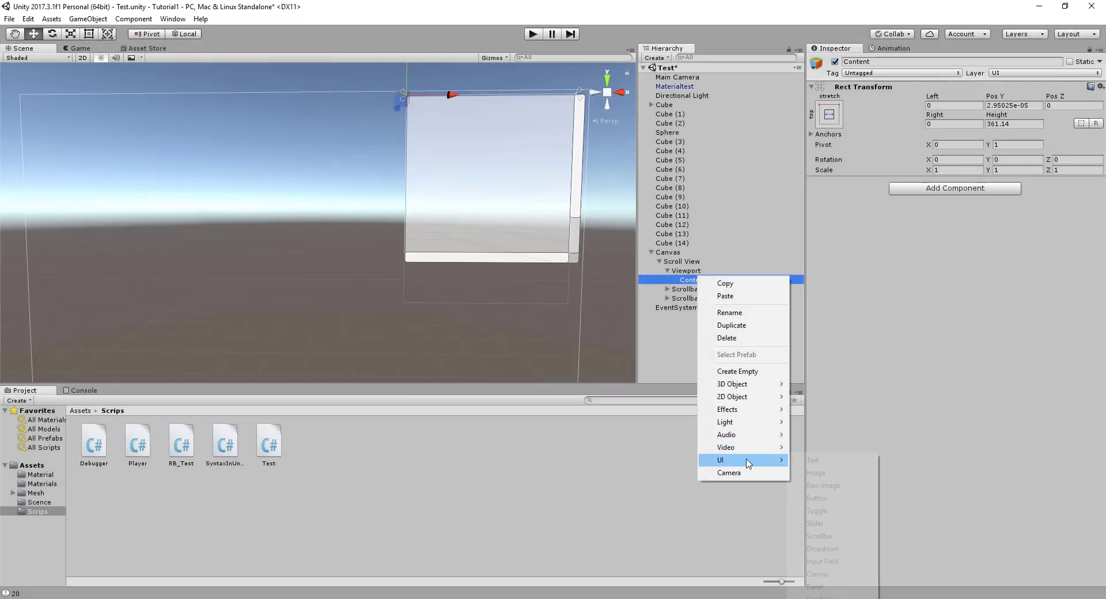
mouse_move(762, 462)
left_click(821, 473)
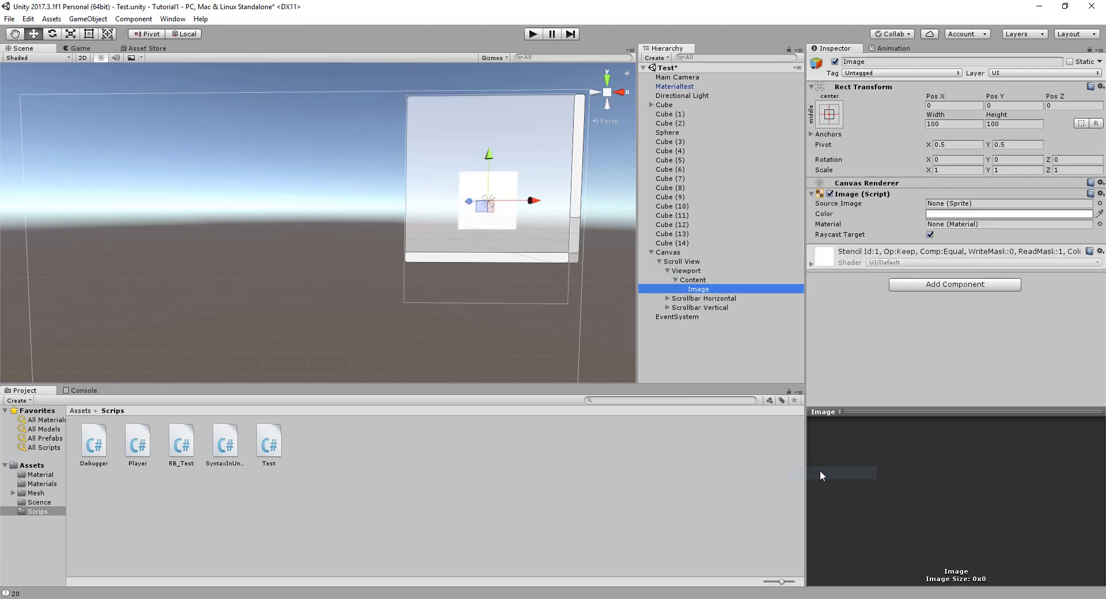
left_click_drag(948, 101, 625, 72)
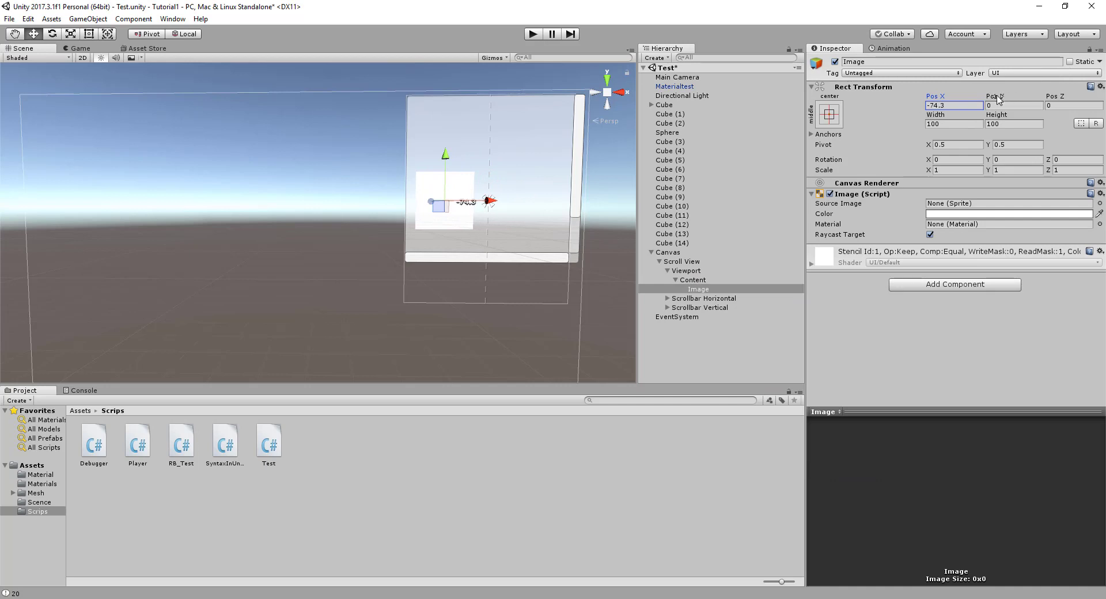
mouse_move(998, 99)
left_mouse_down()
mouse_move(956, 420)
mouse_move(1024, 418)
left_mouse_up()
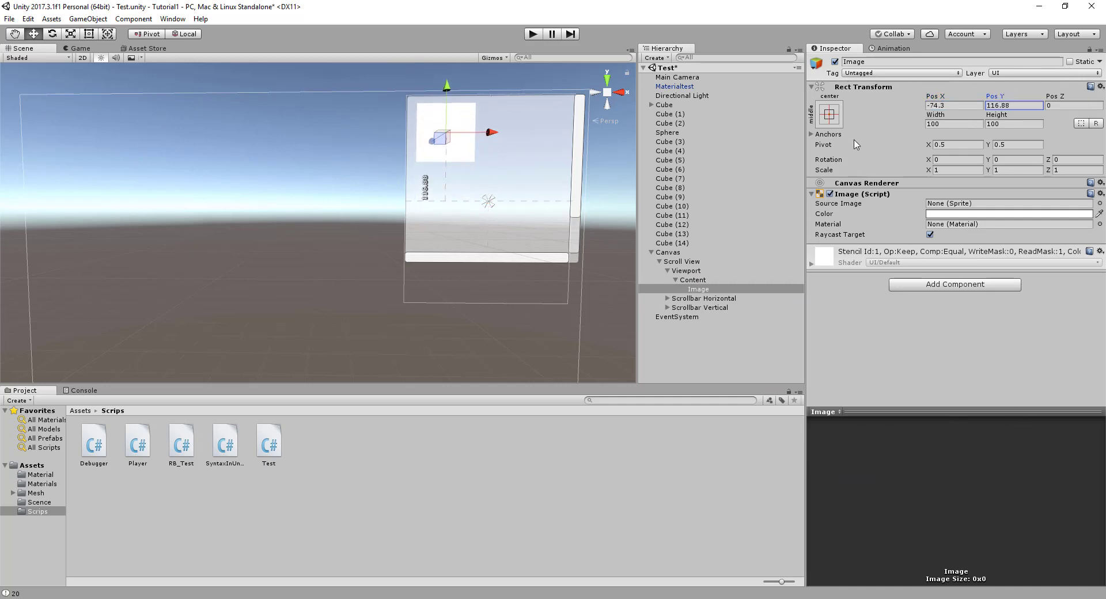
left_click(829, 114)
left_click(870, 205)
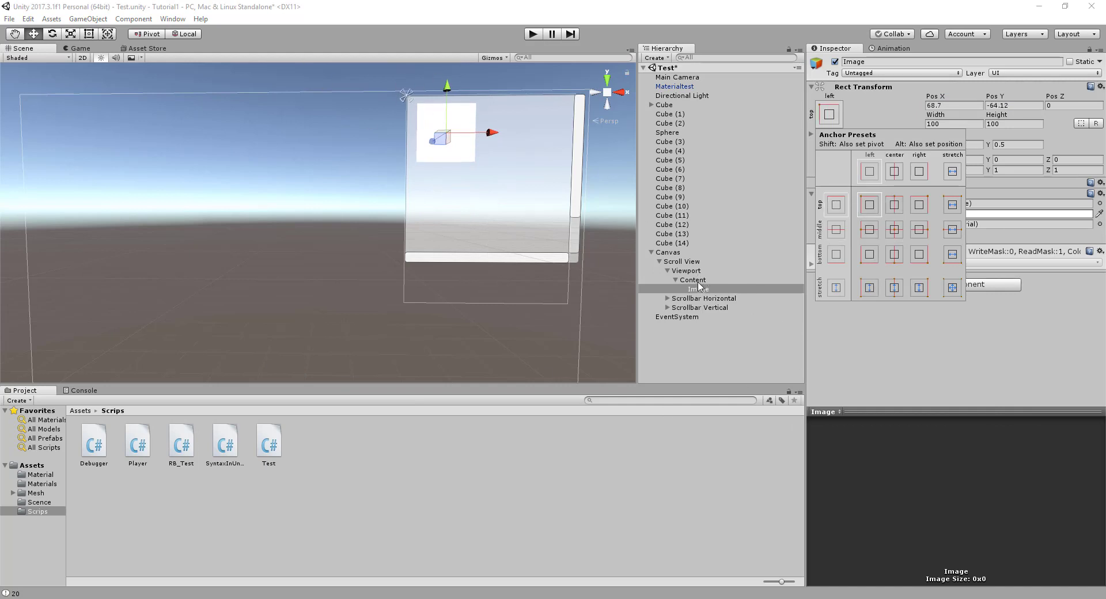
Step: Create a Text, move it under Content, and place it right of the Image
right_click(699, 287)
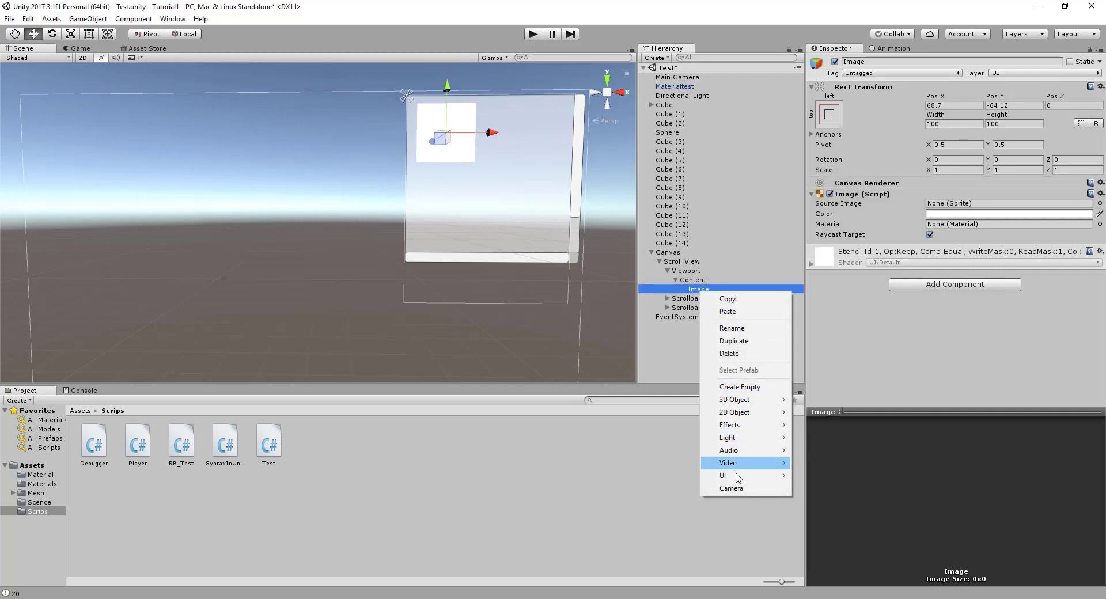
mouse_move(738, 478)
left_click(809, 321)
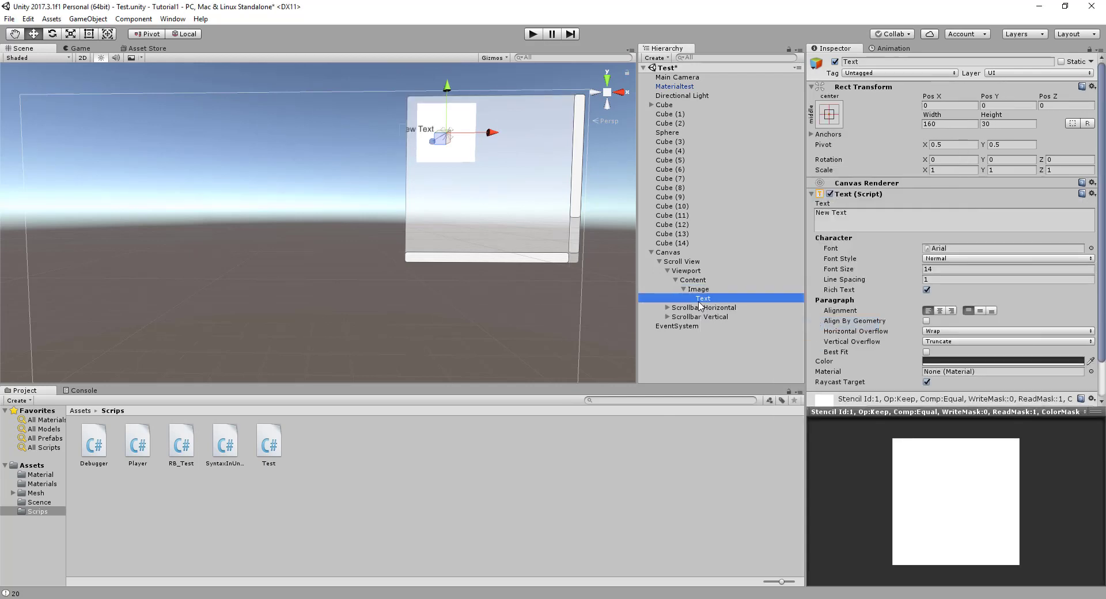
left_click_drag(704, 299, 700, 284)
mouse_move(927, 93)
left_mouse_down()
mouse_move(30, 268)
mouse_move(647, 506)
left_mouse_up()
left_click(704, 299, "ctrl")
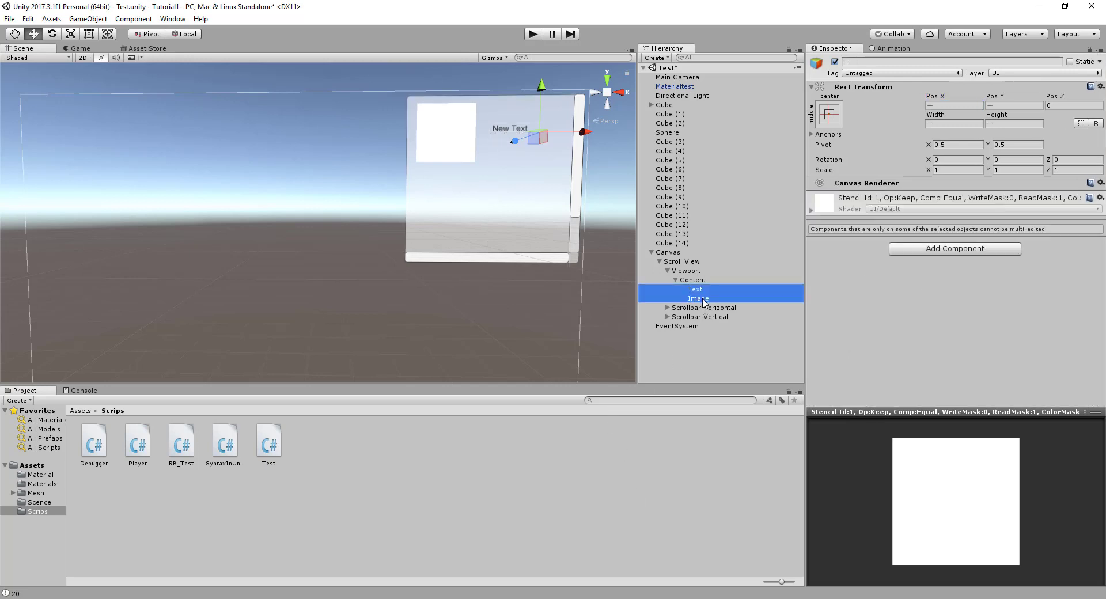
Step: Duplicate the Text/Image pair and move the copy below the first pair
right_click(704, 297)
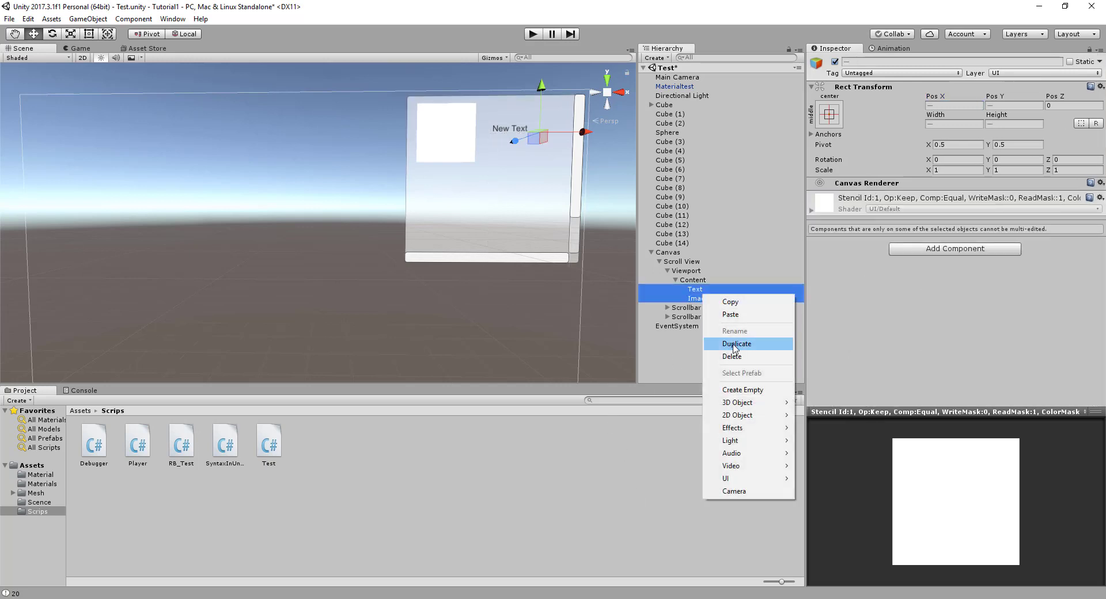
left_click(732, 345)
left_click_drag(1016, 98, 741, 122)
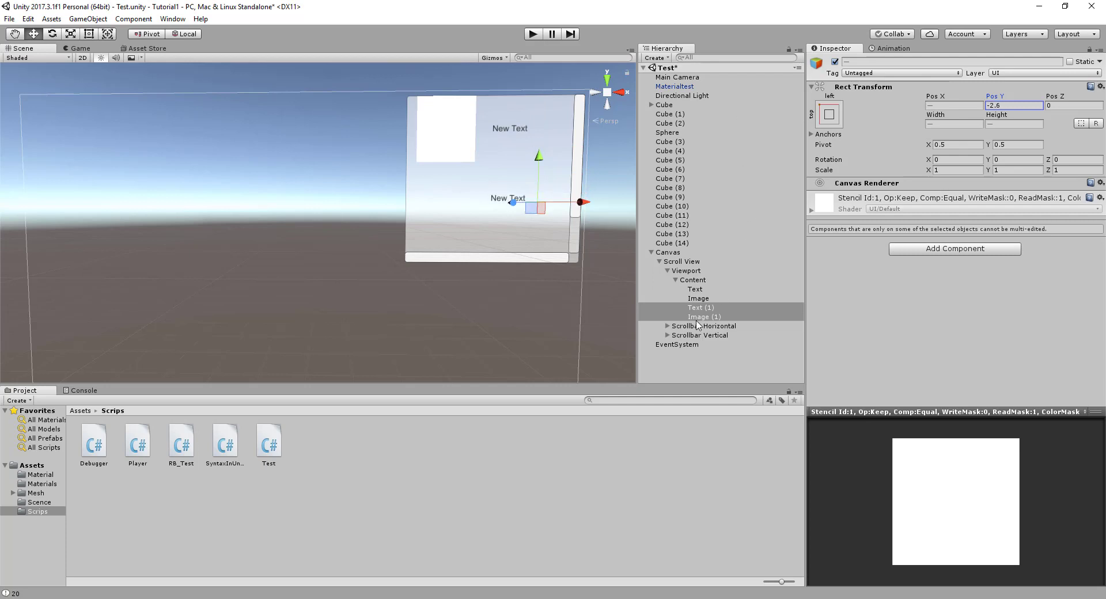
left_click(699, 318)
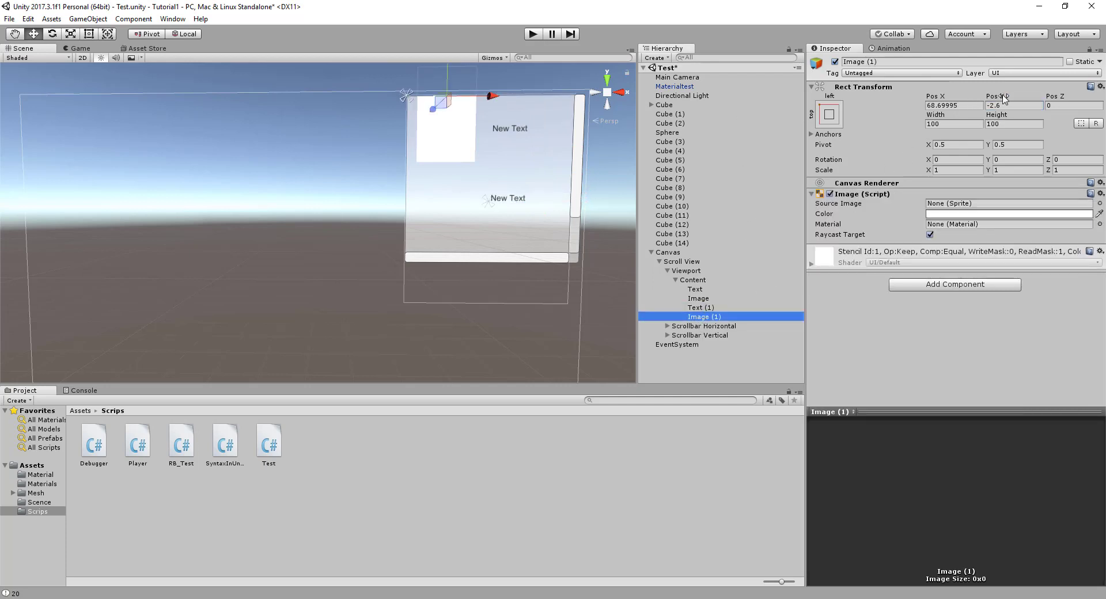
left_click_drag(1004, 99, 686, 134)
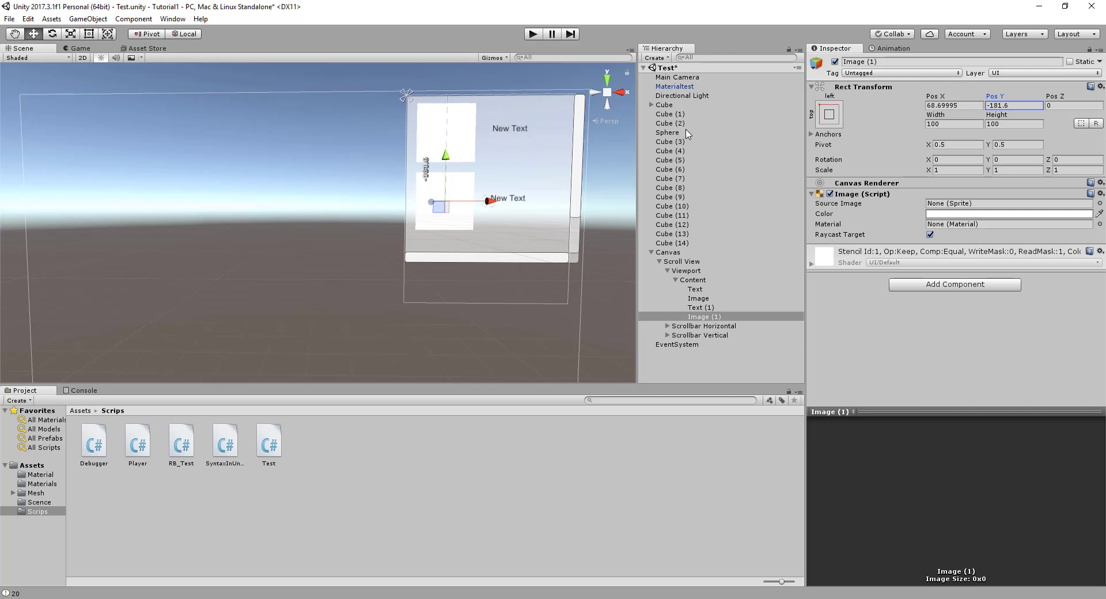
left_click(707, 316)
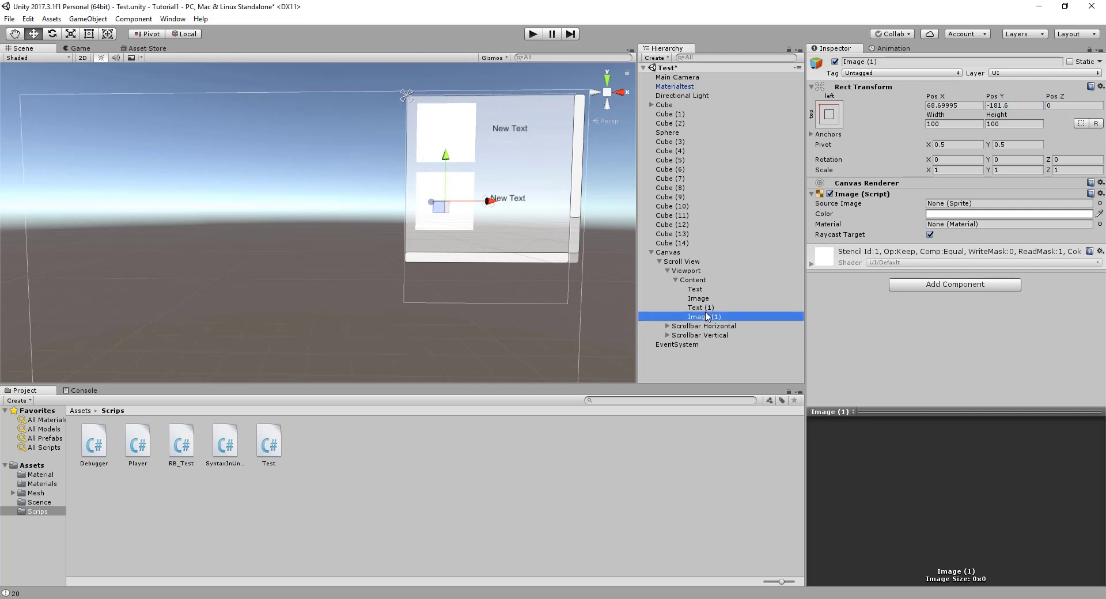
left_click(707, 310, "ctrl")
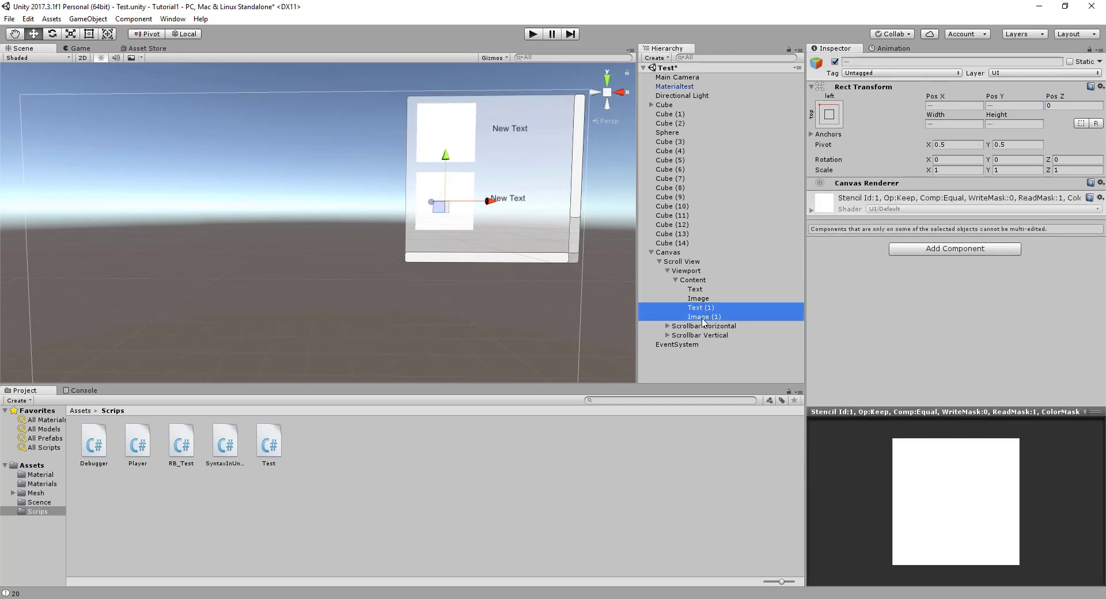
Step: Duplicate the second pair and place Image (2) lower at Pos X 68.7, Pos Y -300.9
right_click(702, 320)
left_click(726, 370)
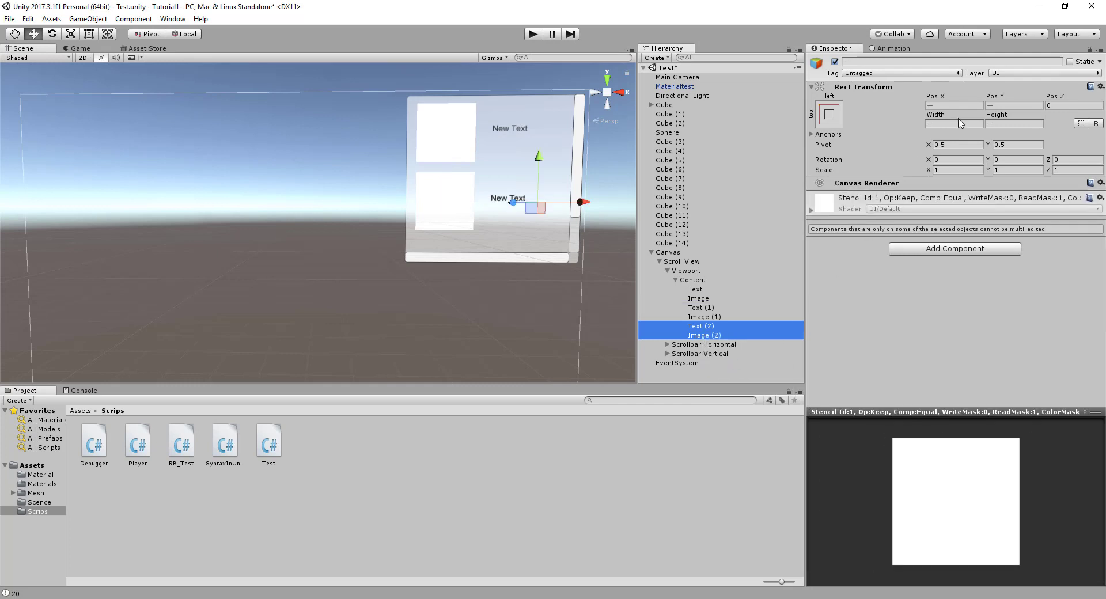
mouse_move(1001, 100)
left_mouse_down()
mouse_move(21, 232)
mouse_move(782, 262)
left_mouse_up()
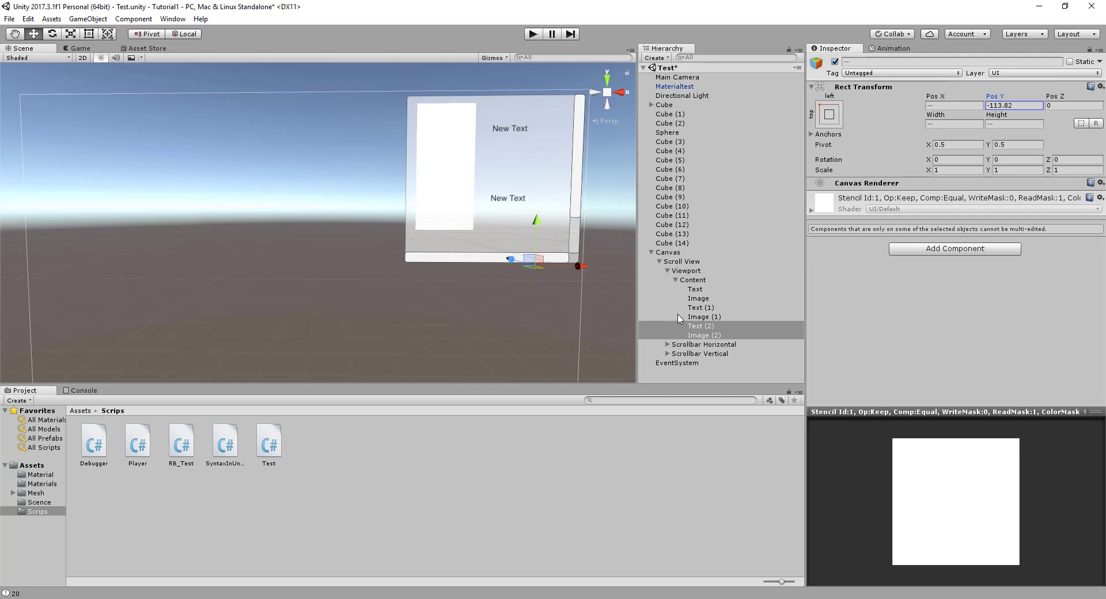
left_click(702, 335)
left_click_drag(962, 98, 883, 129)
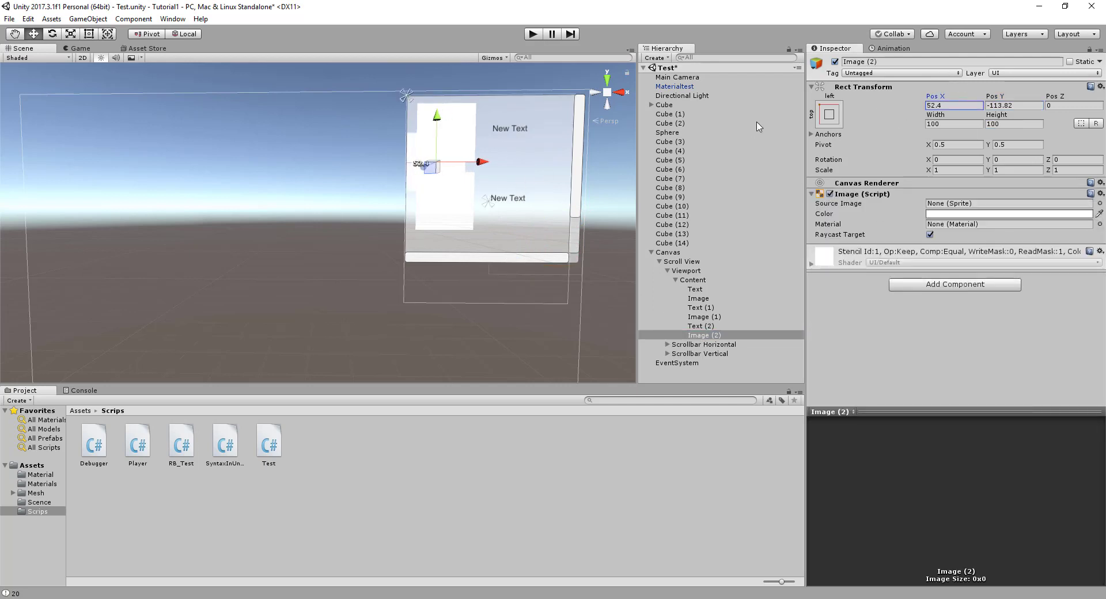
key("ctrl+z")
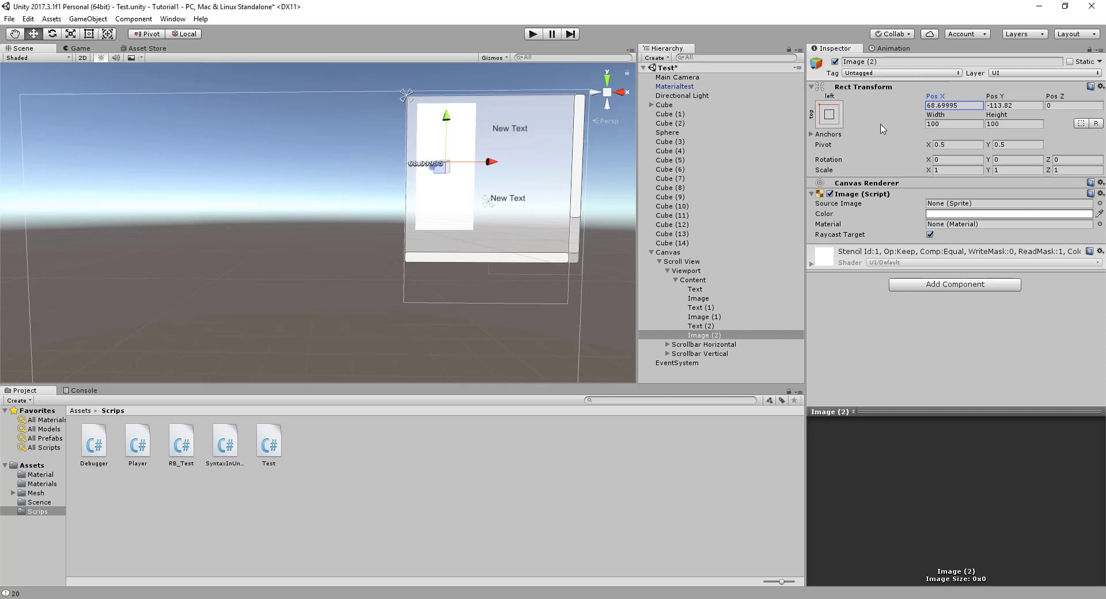
left_click_drag(994, 102, 567, 185)
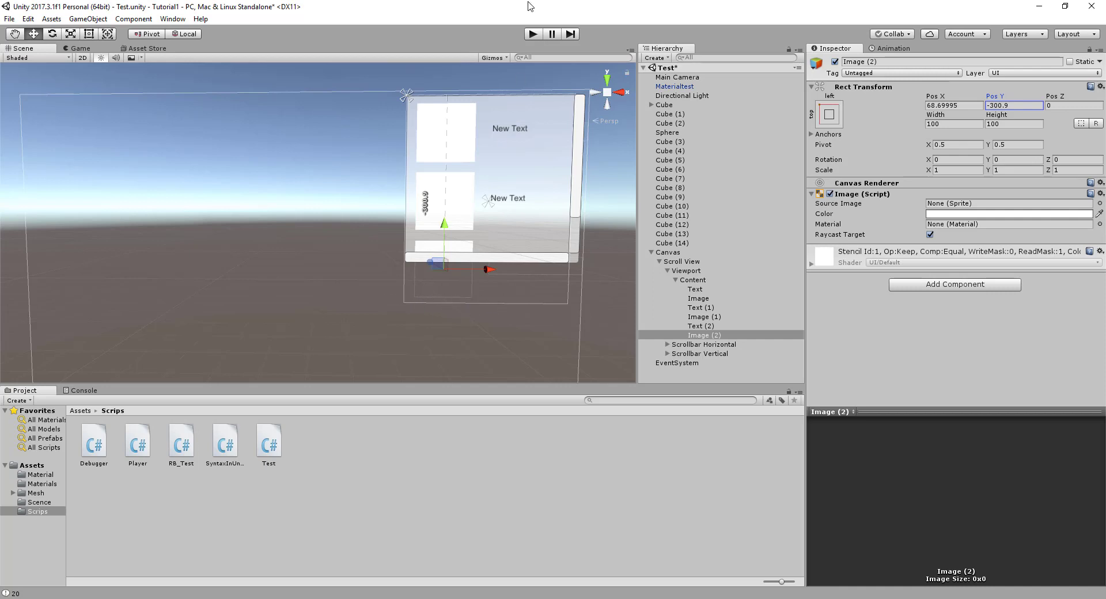
Step: Run the game and scroll the image list down and back up
left_click(530, 35)
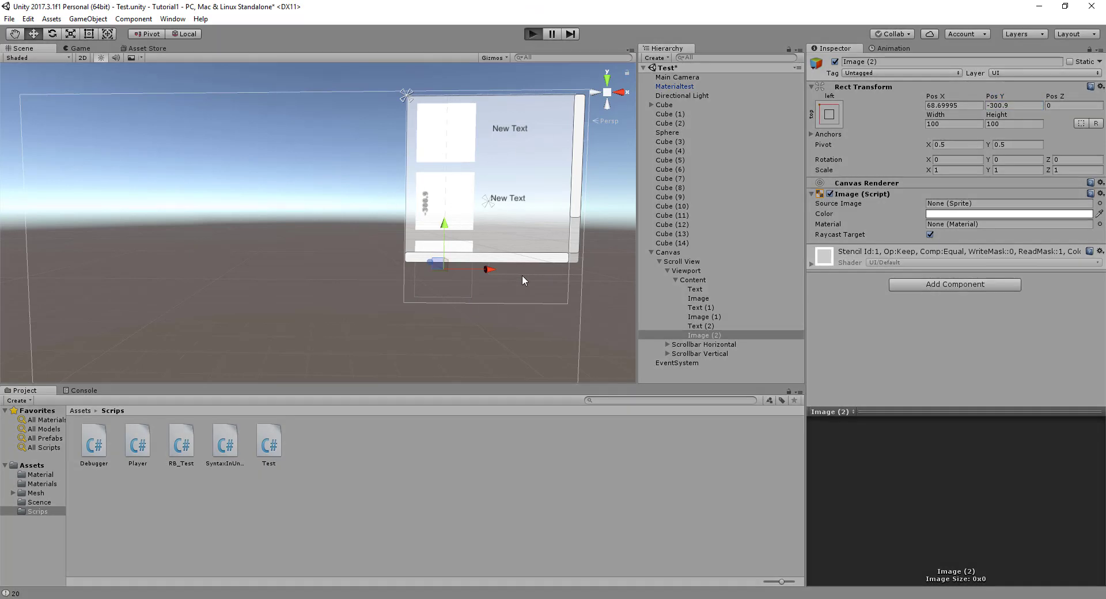
scroll(590, 99, "down", 2)
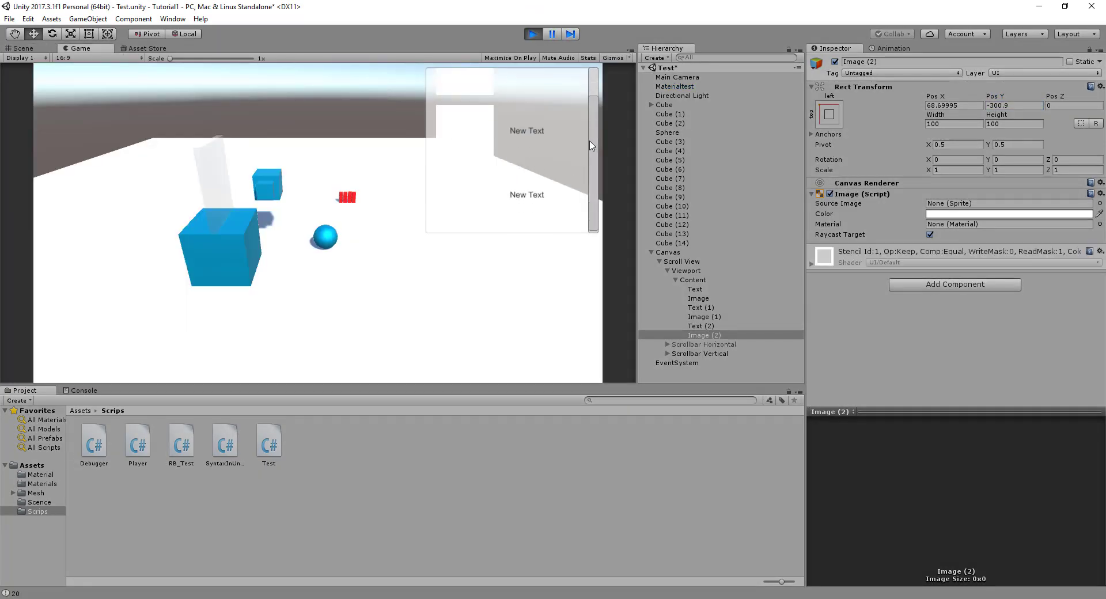
scroll(588, 116, "up", 2)
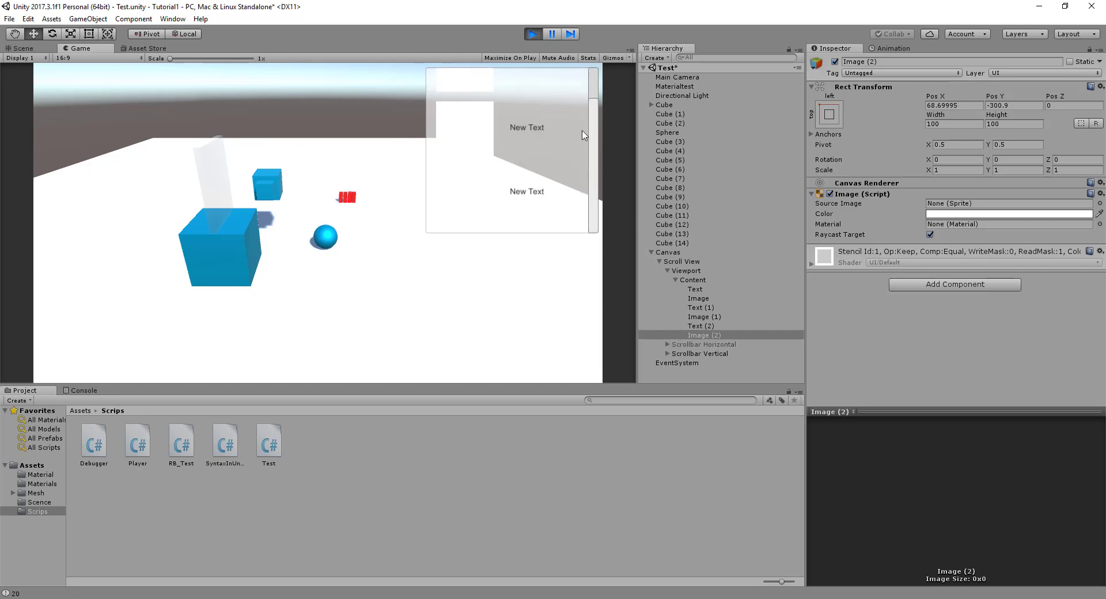
Step: Tilt the Main Camera toward the sky with the Rotate tool and replay to check the view
left_click(23, 48)
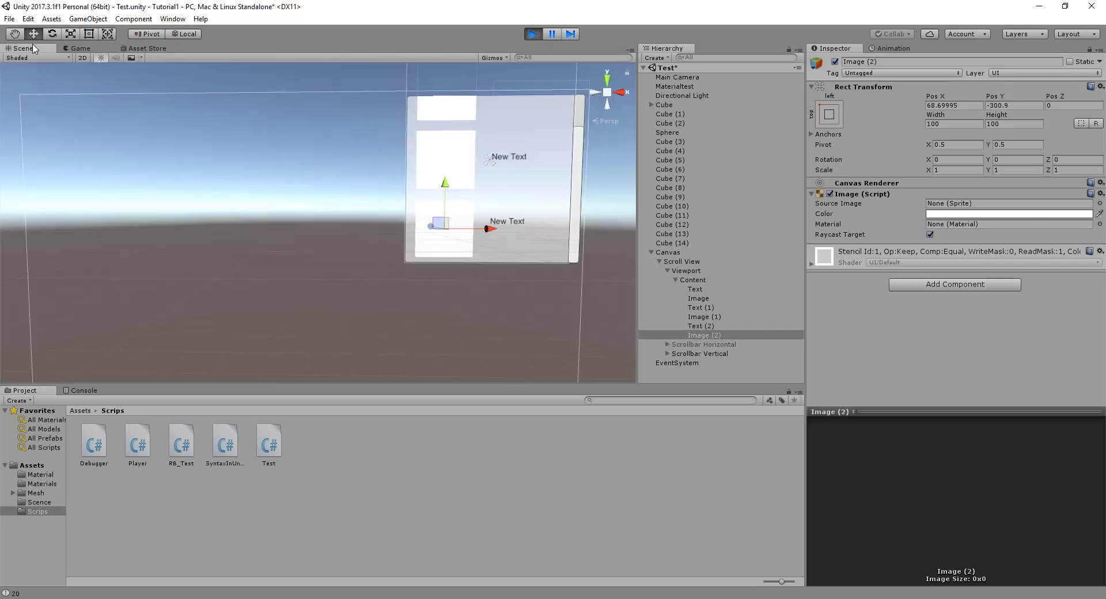
double_click(684, 78)
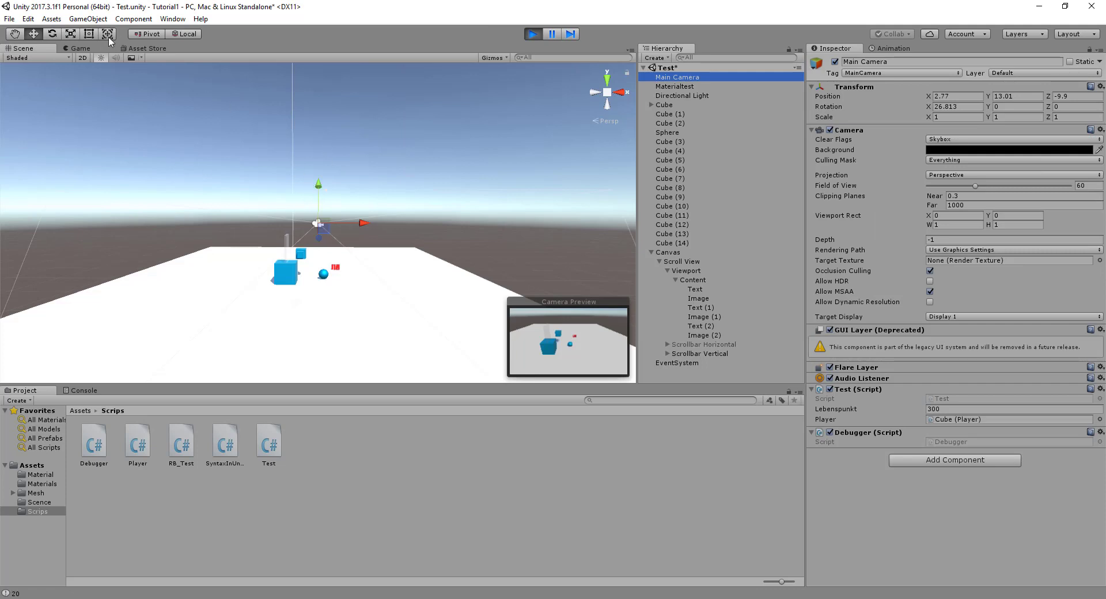
left_click(52, 34)
left_click_drag(319, 203, 286, 268)
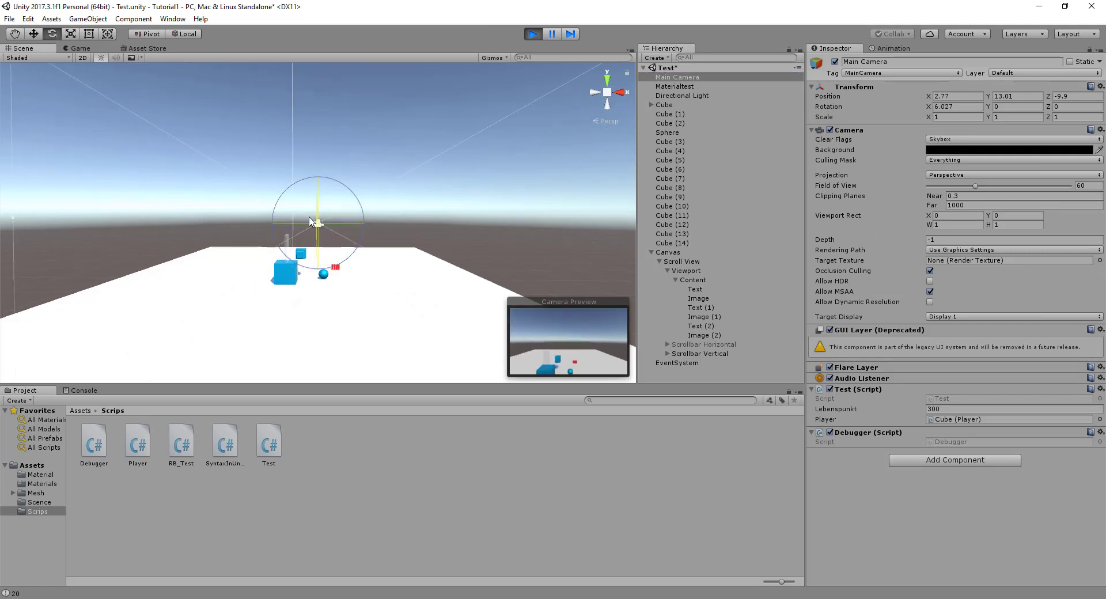
left_click(533, 35)
left_click(534, 35)
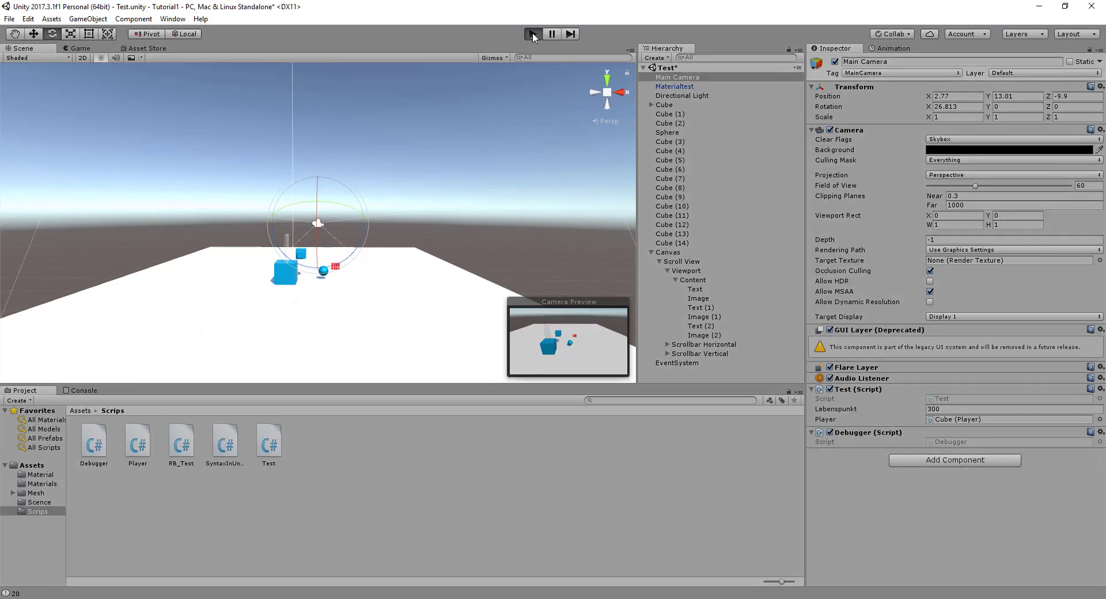
left_click(532, 33)
left_click_drag(321, 188, 502, 131)
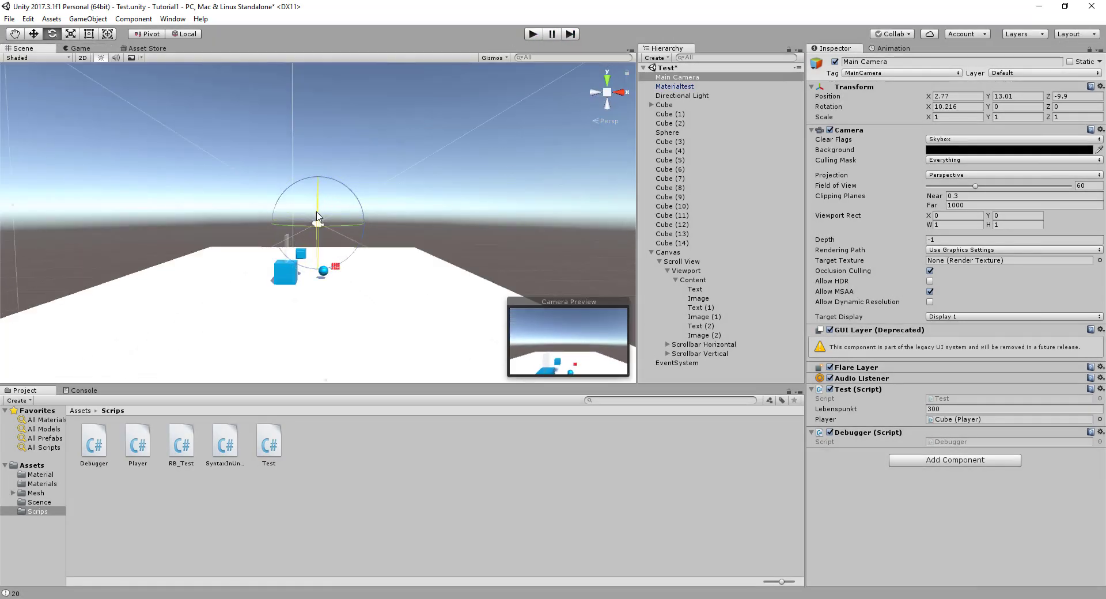
left_click(532, 34)
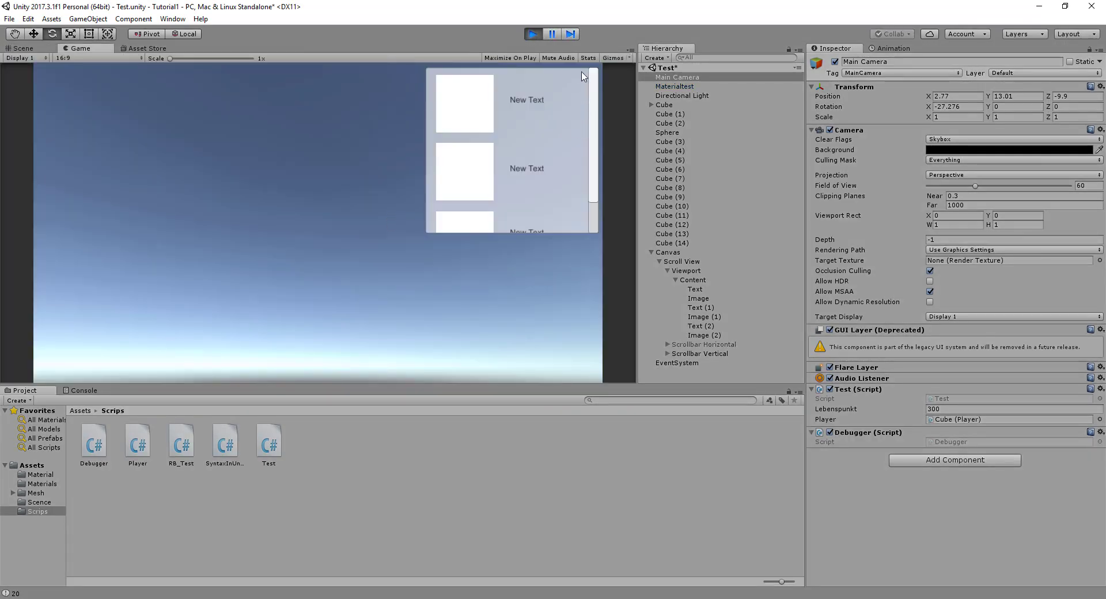
mouse_move(592, 83)
left_mouse_down()
mouse_move(593, 104)
mouse_move(592, 89)
left_mouse_up()
left_click(687, 280)
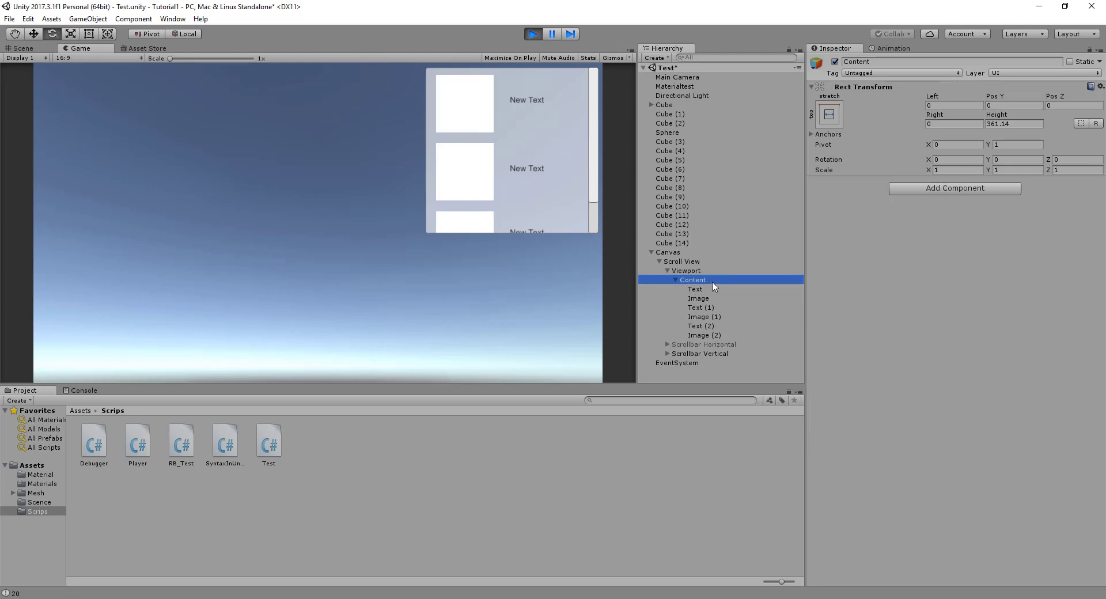
Step: Stop the game and select Scrollbar Vertical in the Hierarchy
left_click(533, 34)
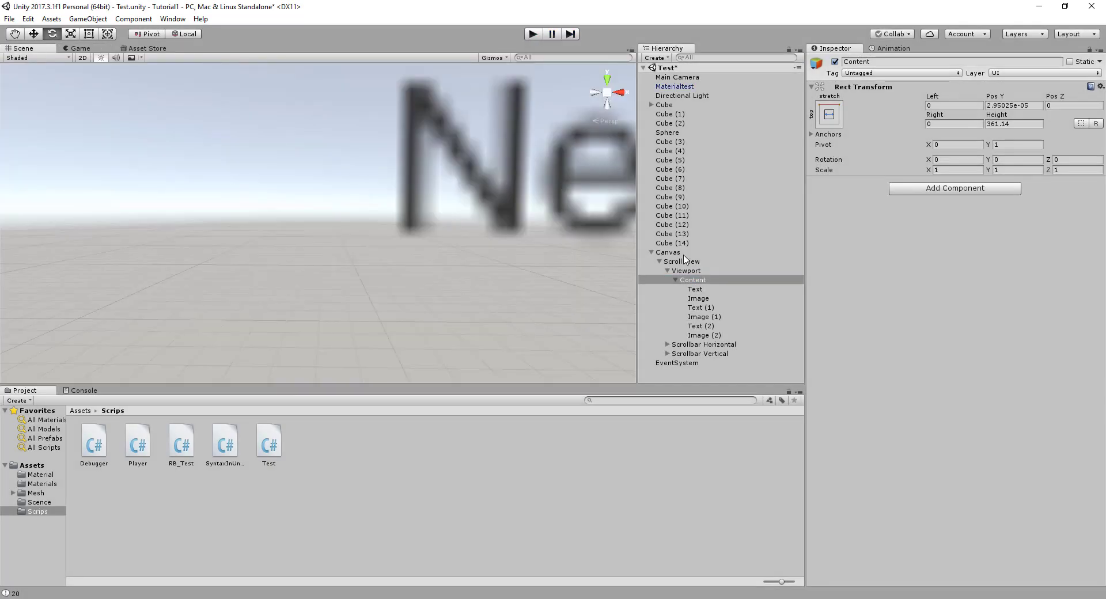
left_click(703, 345)
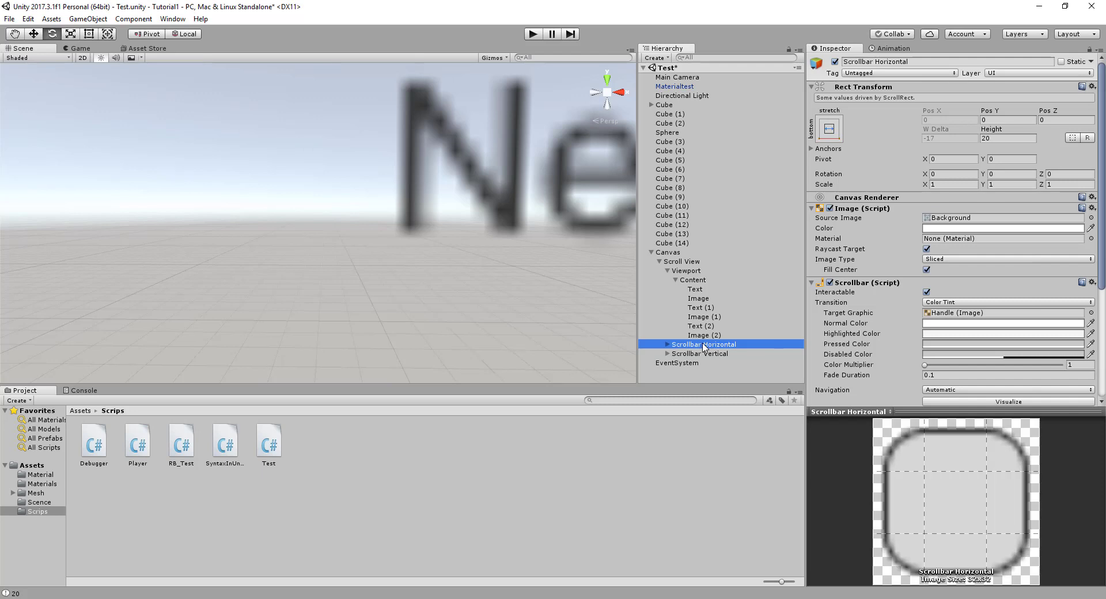
left_click(701, 354)
scroll(994, 287, "down", 3)
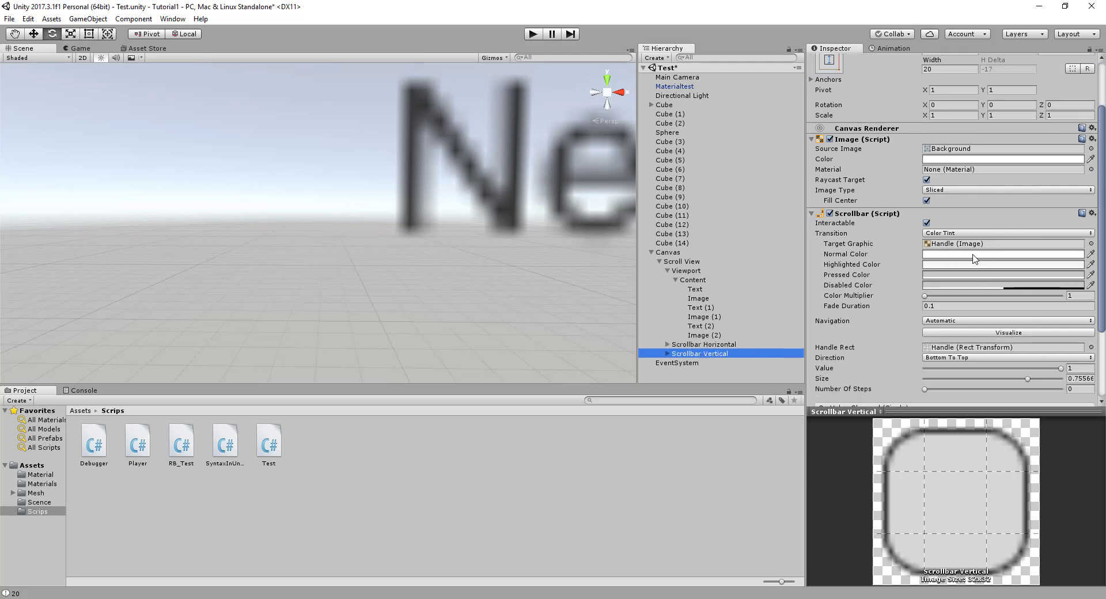
Step: Set the vertical scrollbar's Normal Color to red and run the game again
left_click(1089, 255)
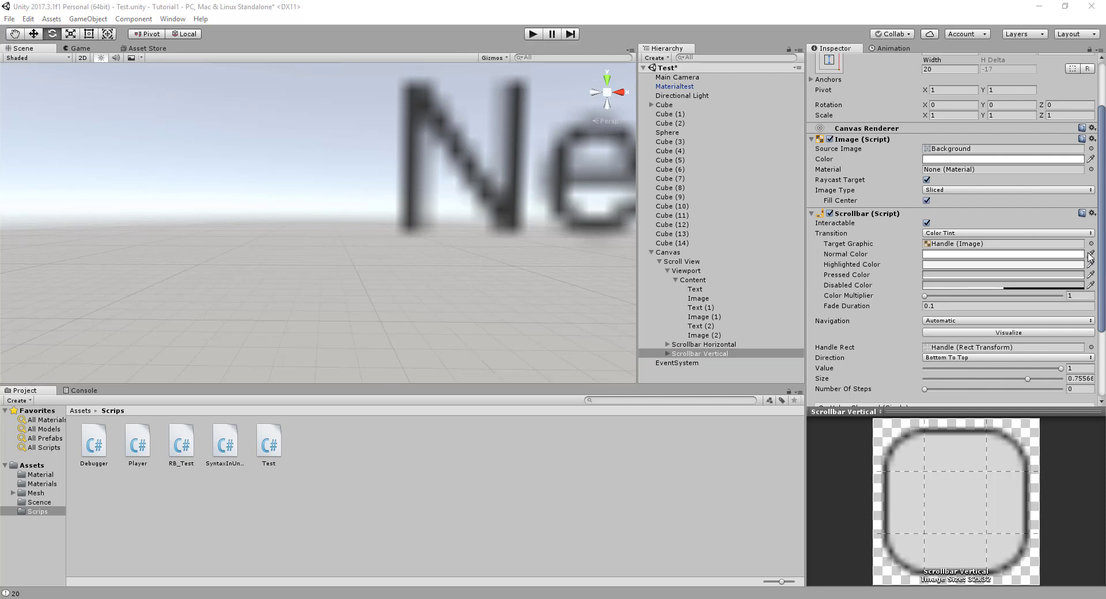
left_click(1023, 259)
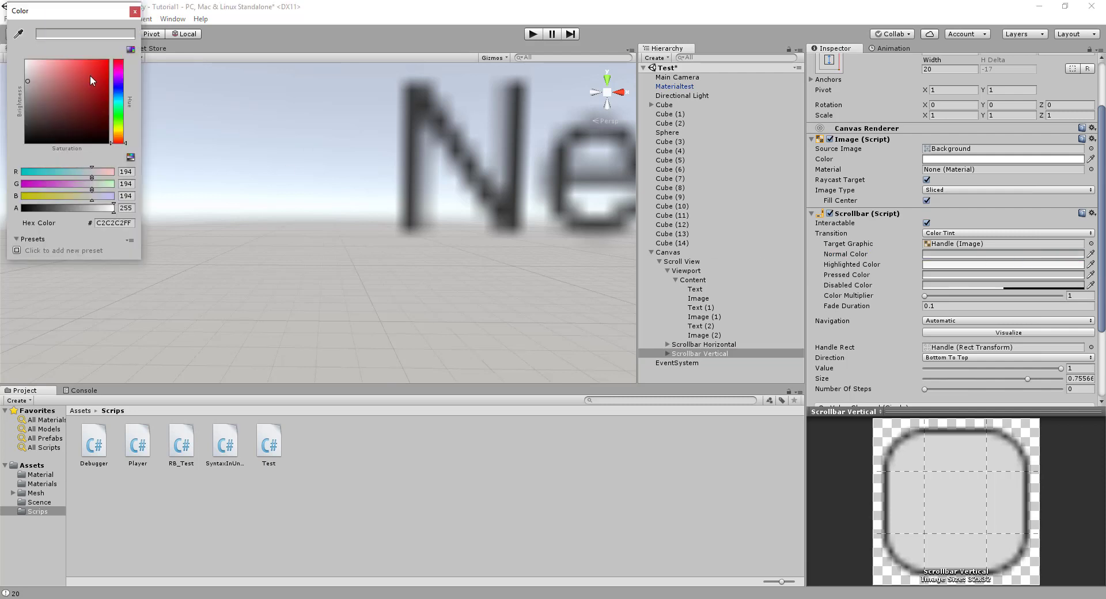
left_click_drag(91, 79, 104, 65)
left_click(136, 12)
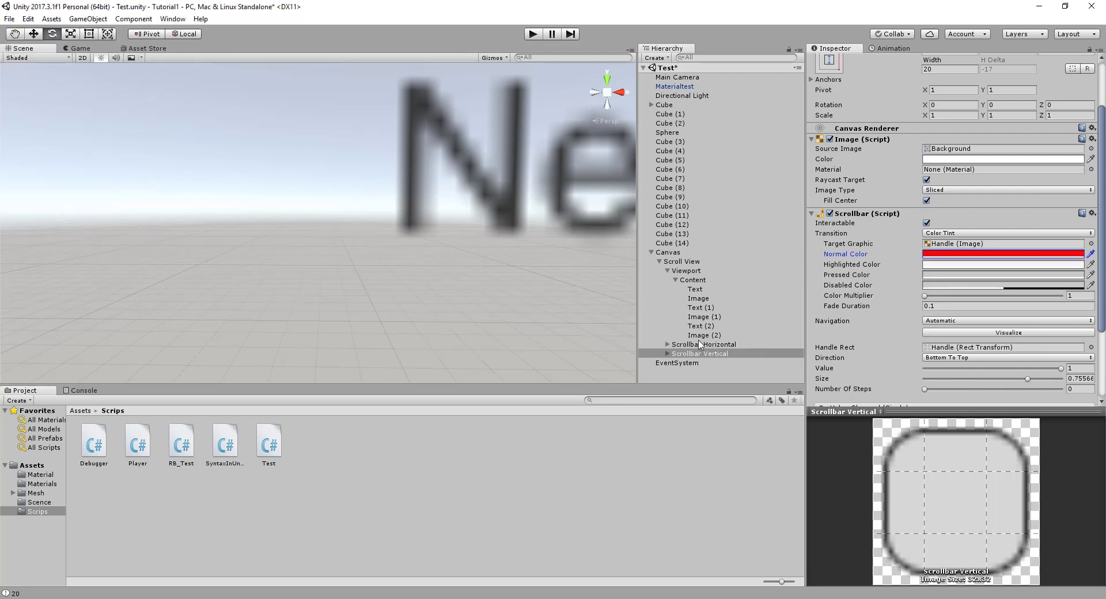
left_click(533, 34)
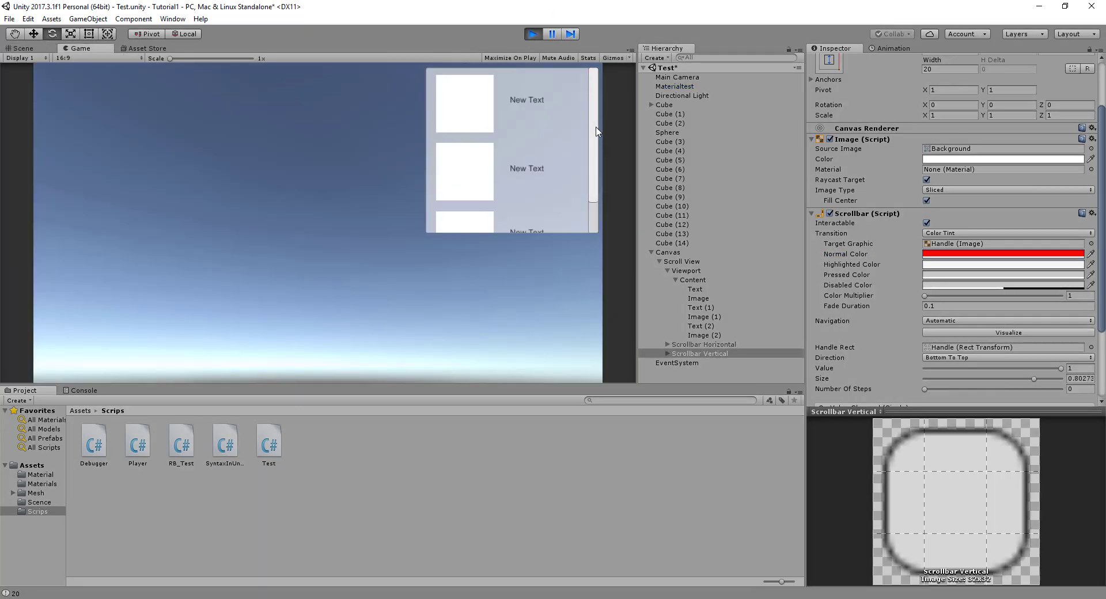
Step: Toggle Interactable off and back on for Scrollbar Vertical, testing the handle in game
left_click(596, 131)
left_click(926, 223)
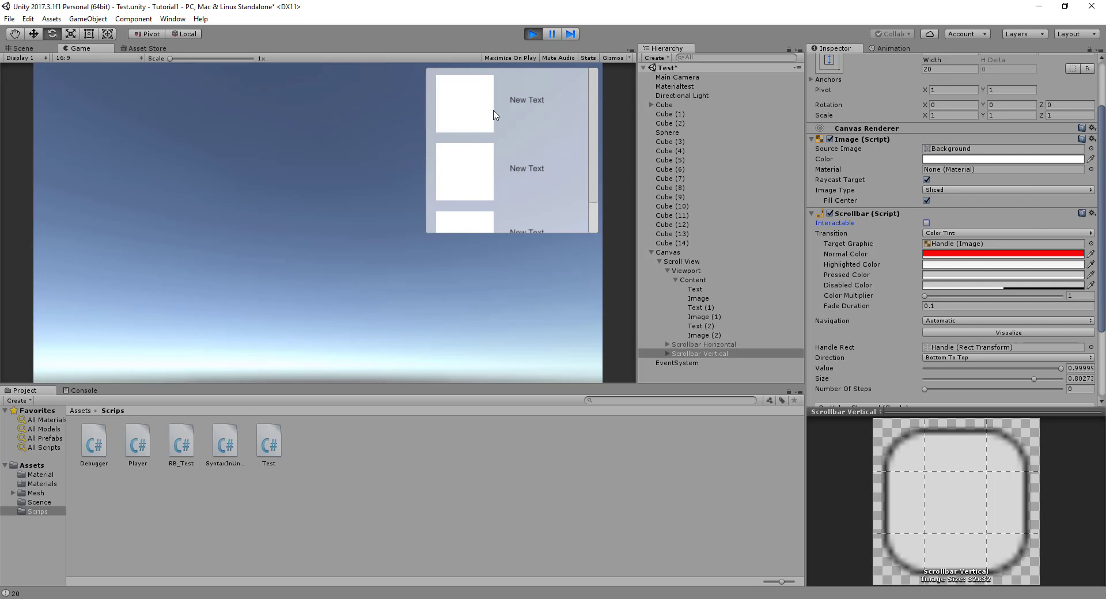
left_click(593, 96)
left_click(926, 223)
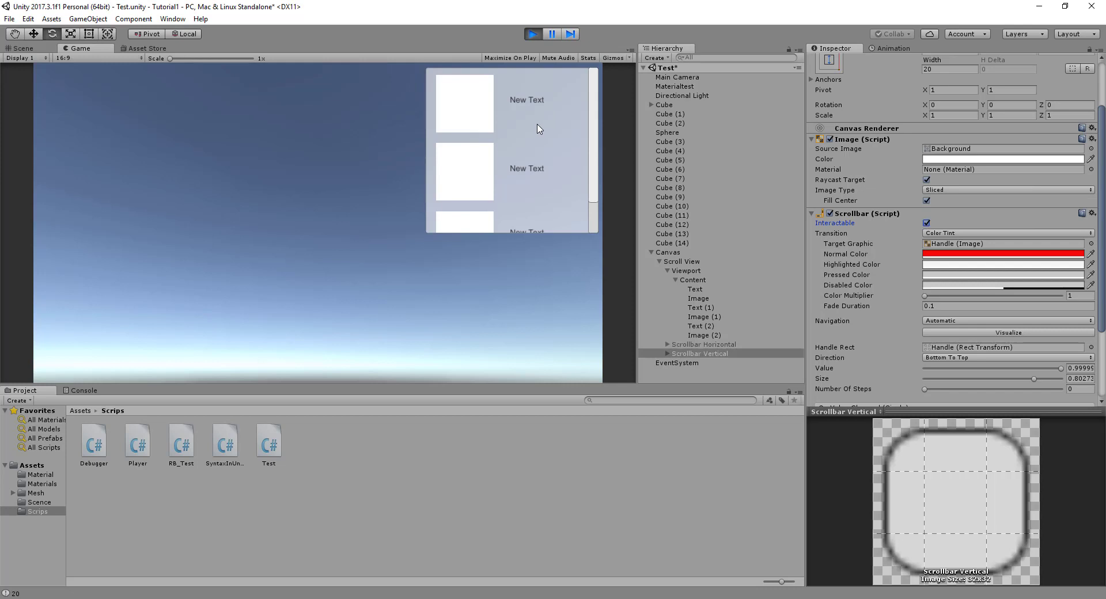
scroll(983, 291, "down", 3)
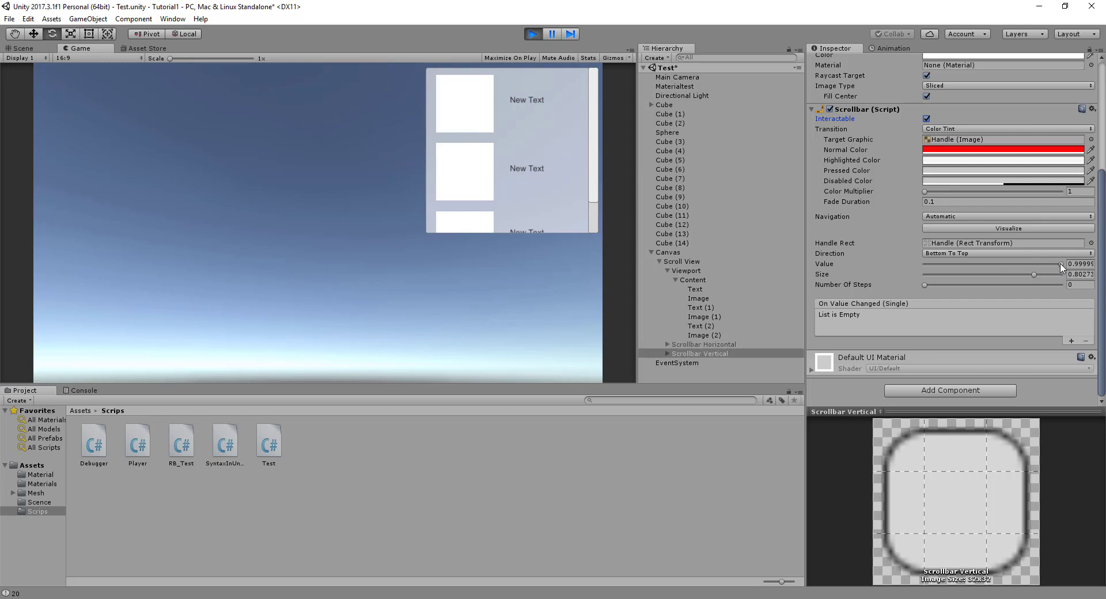
left_click_drag(1061, 264, 850, 265)
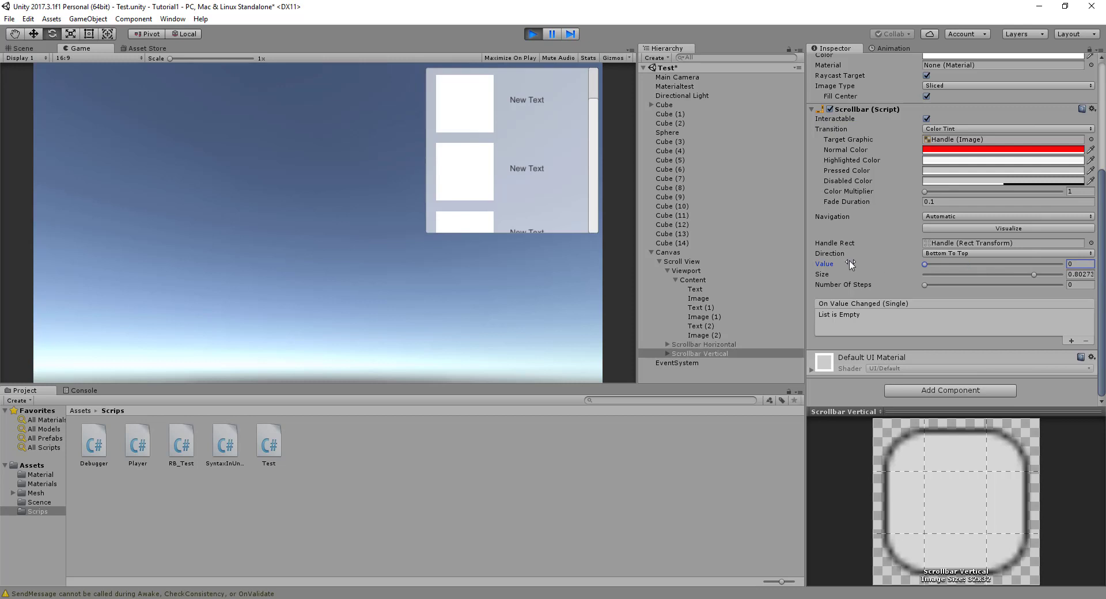
mouse_move(592, 137)
left_mouse_down()
mouse_move(600, 86)
mouse_move(582, 177)
left_mouse_up()
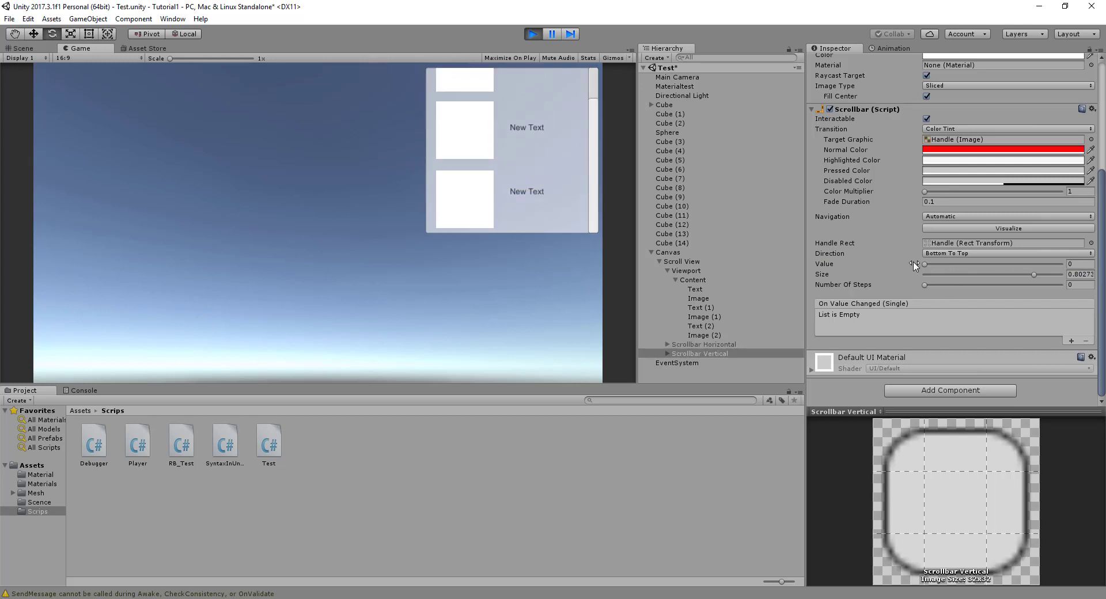
Step: Stop the game, frame the vertical scrollbar in the Scene, and play again
left_click(533, 33)
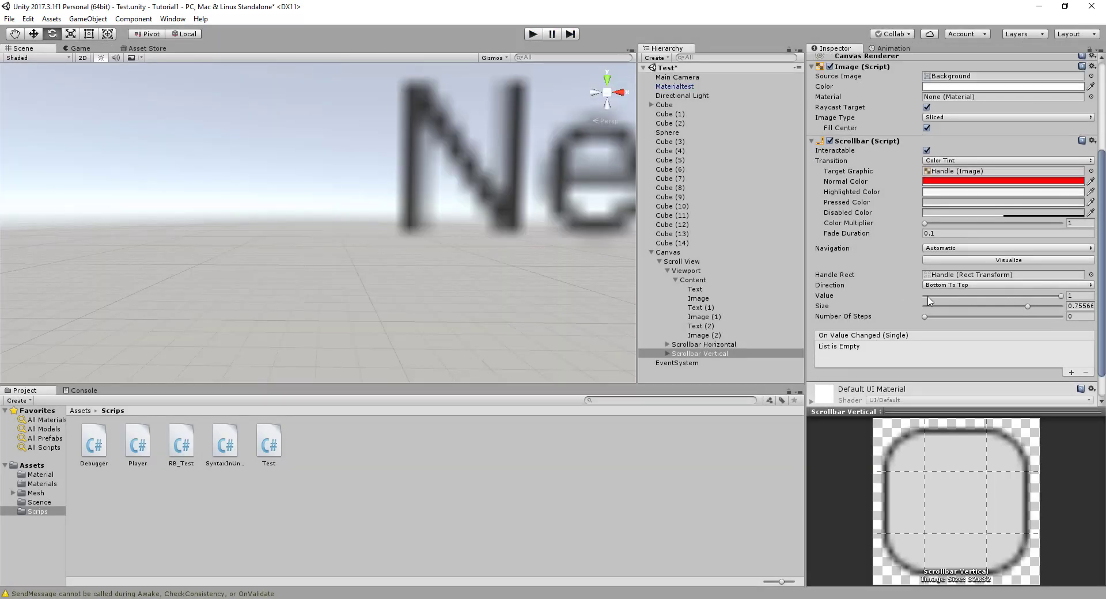
left_click_drag(928, 297, 911, 299)
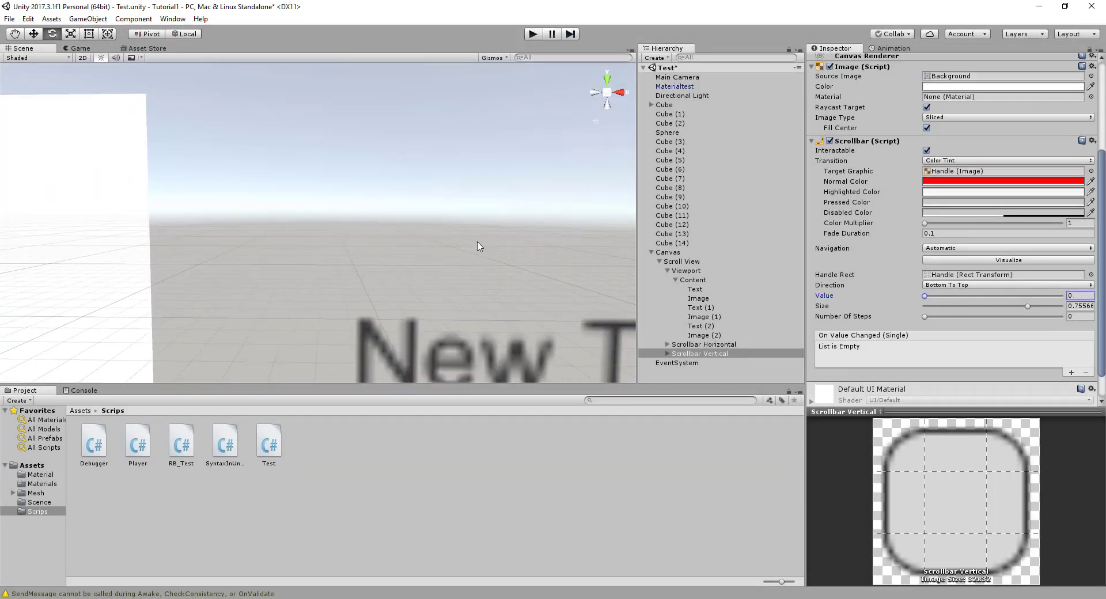
key("f")
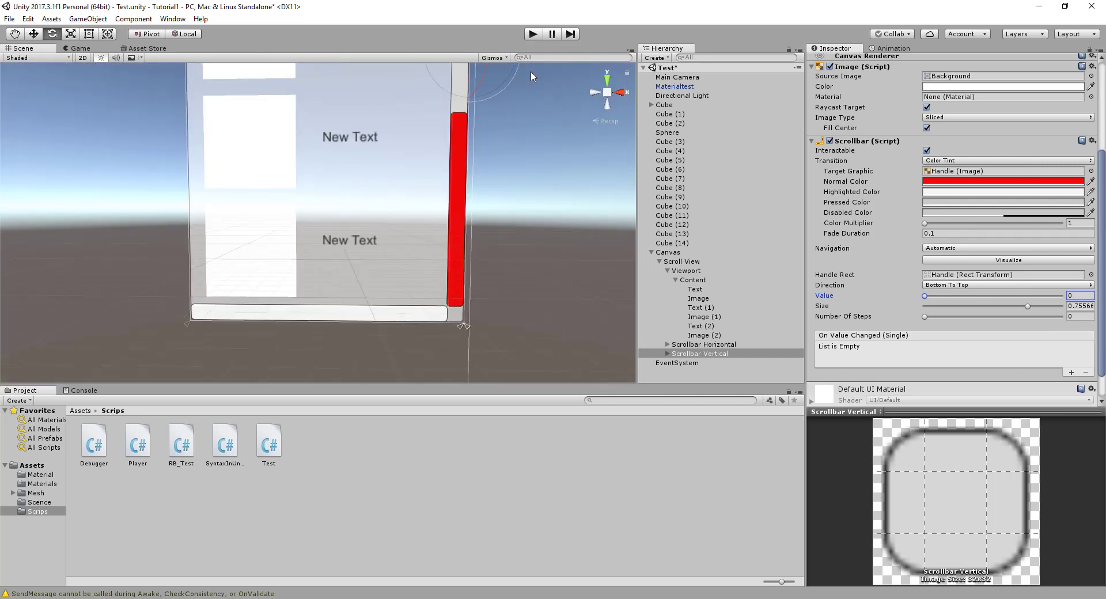
key("ctrl+p")
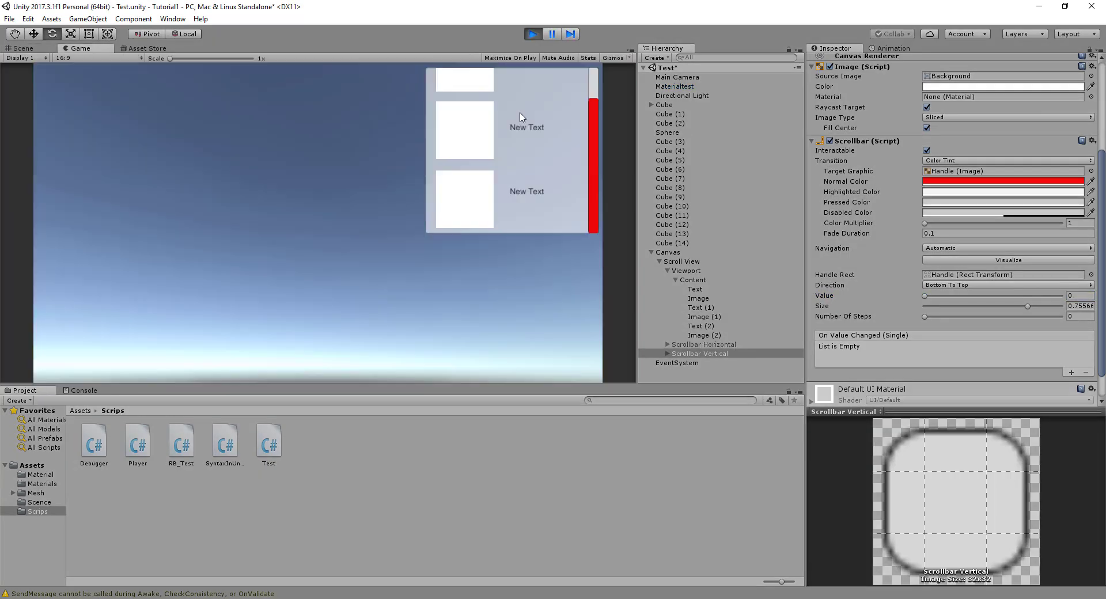
Step: Slide the Value between 0 and 1, then set Number Of Steps to 4
scroll(593, 95, "up", 2)
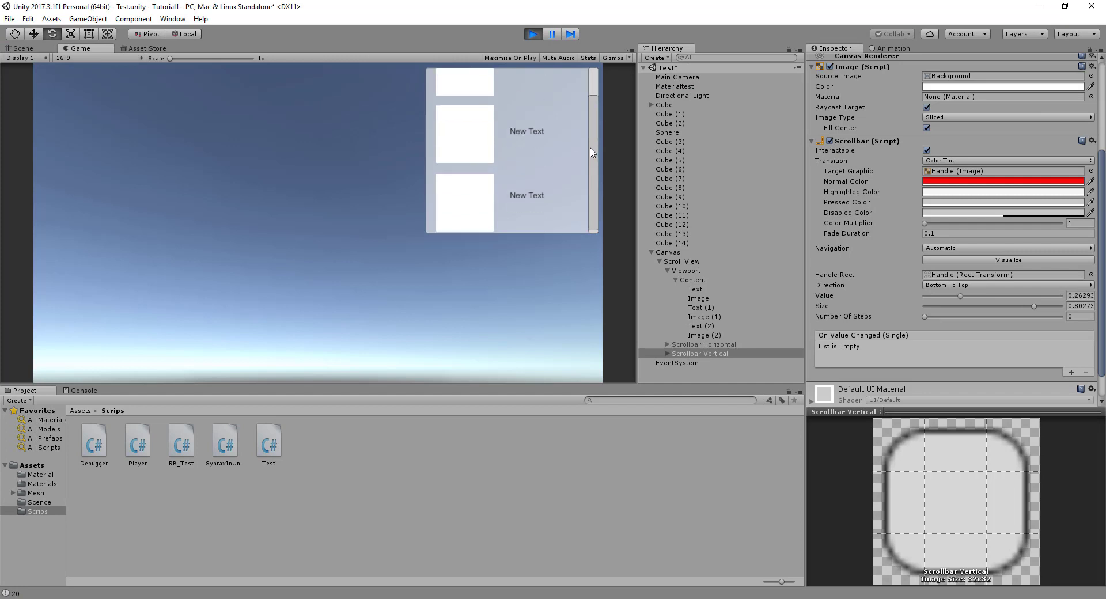
left_click_drag(1061, 295, 860, 295)
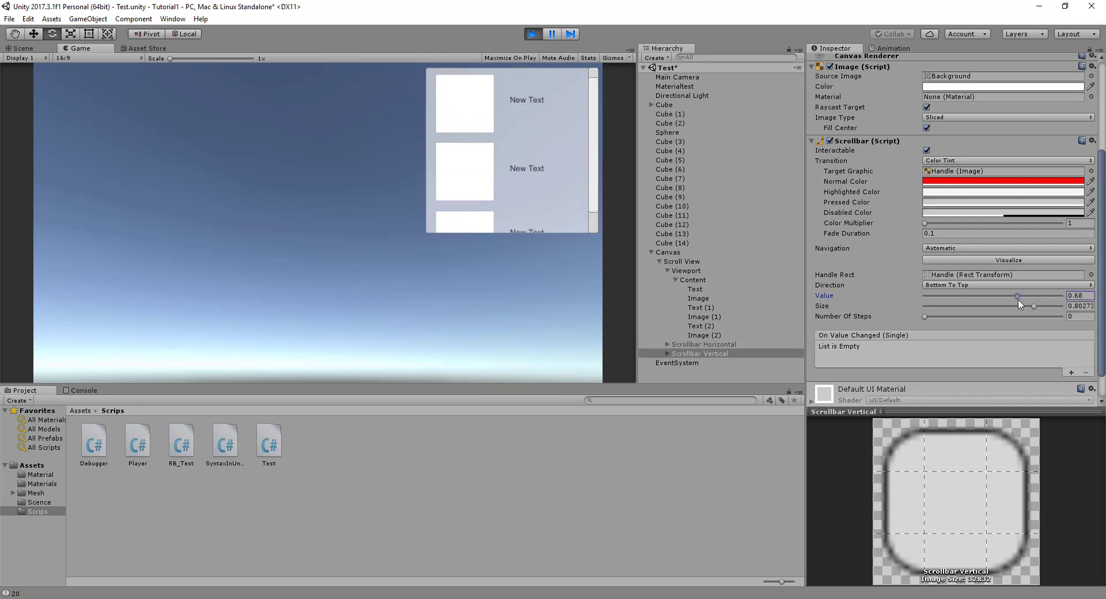
scroll(580, 77, "up", 2)
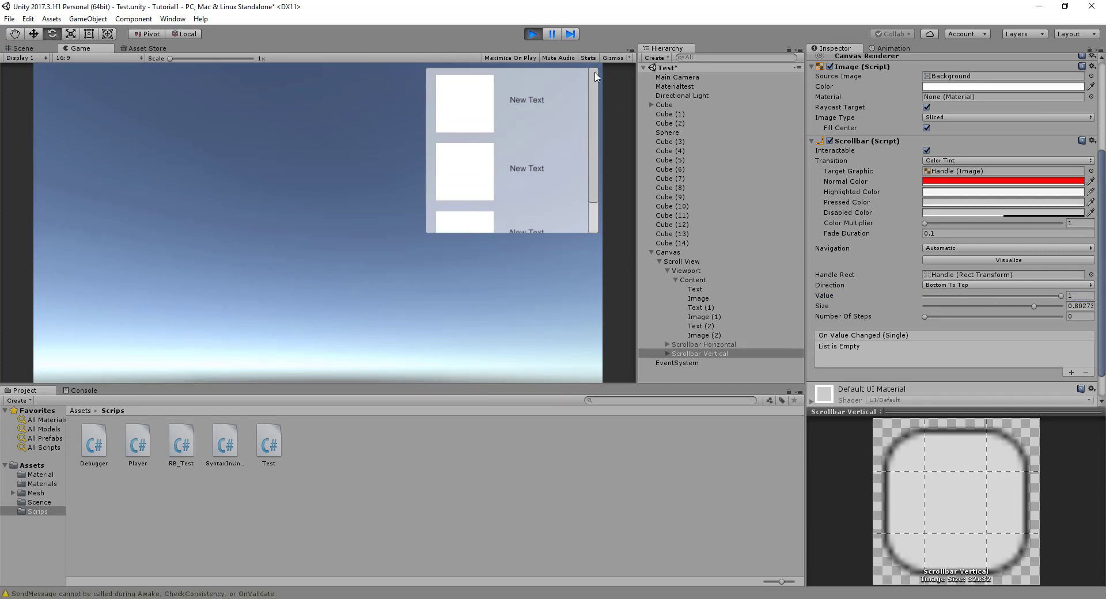
scroll(580, 77, "down", 2)
scroll(596, 134, "up", 1)
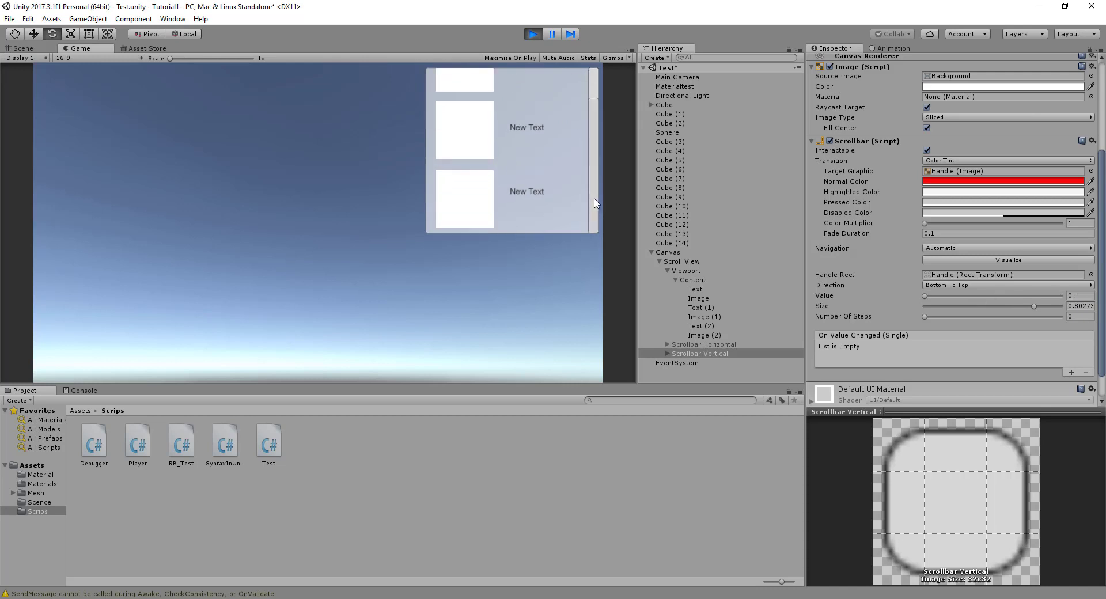
scroll(597, 135, "up", 1)
left_click_drag(966, 296, 887, 293)
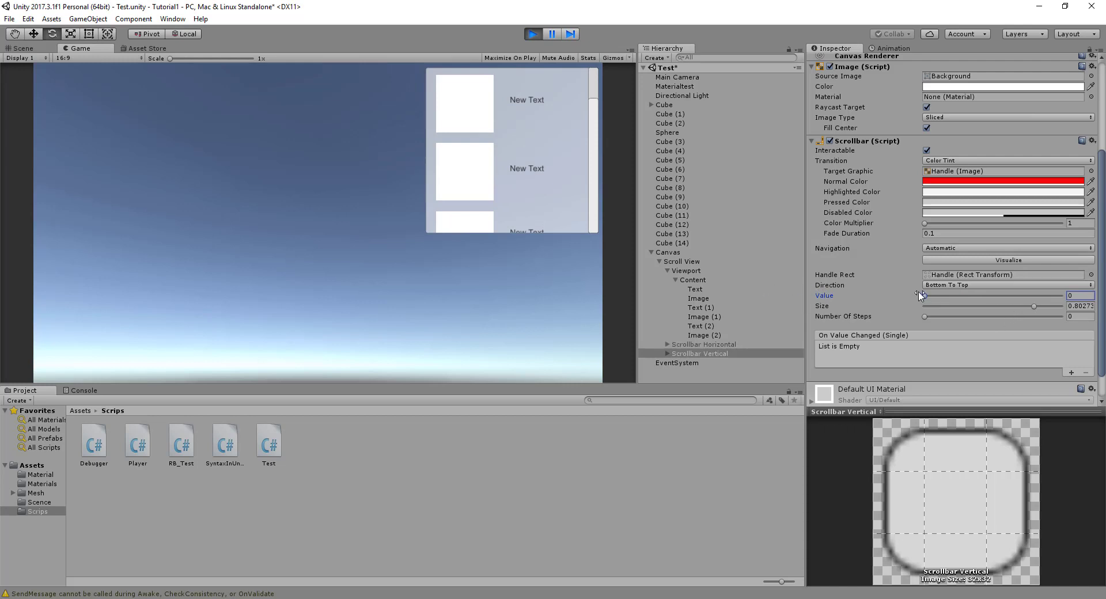
left_click_drag(924, 296, 1086, 295)
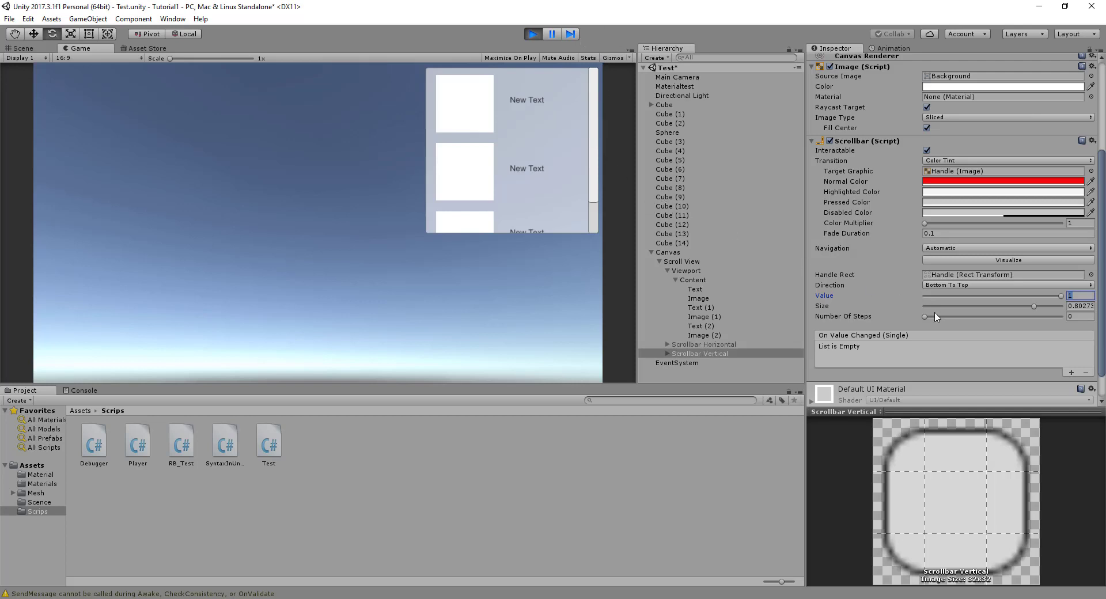
left_click_drag(925, 317, 974, 317)
Step: Restart Play and raise Number Of Steps from 3 to 6 to 8, testing the handle
left_click(533, 34)
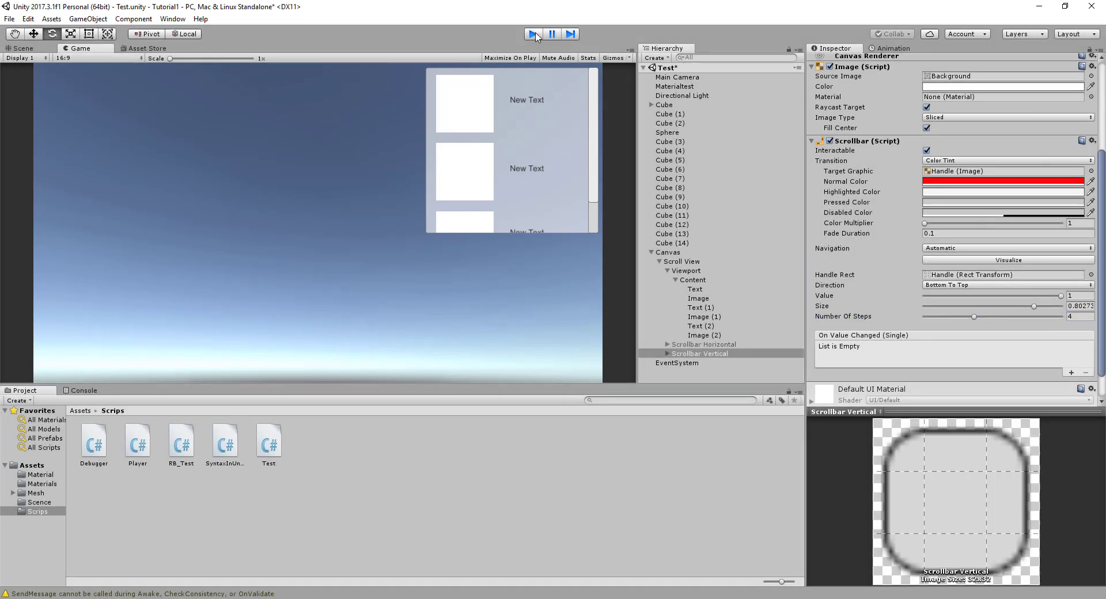
left_click(534, 34)
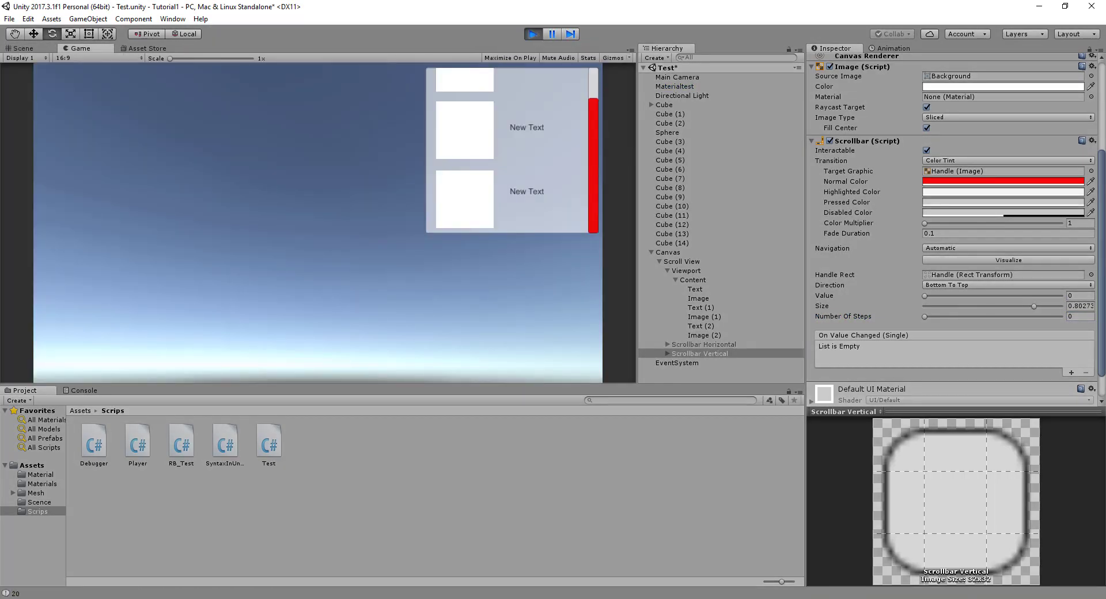
left_click(960, 317)
left_click_drag(594, 130, 589, 87)
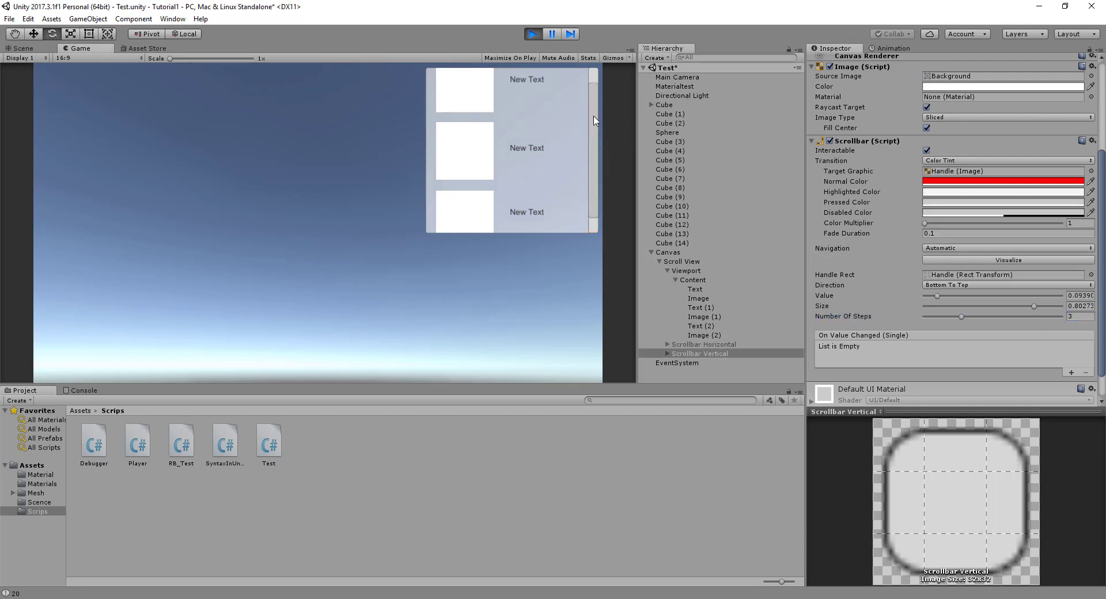
left_click(998, 317)
left_click(1024, 317)
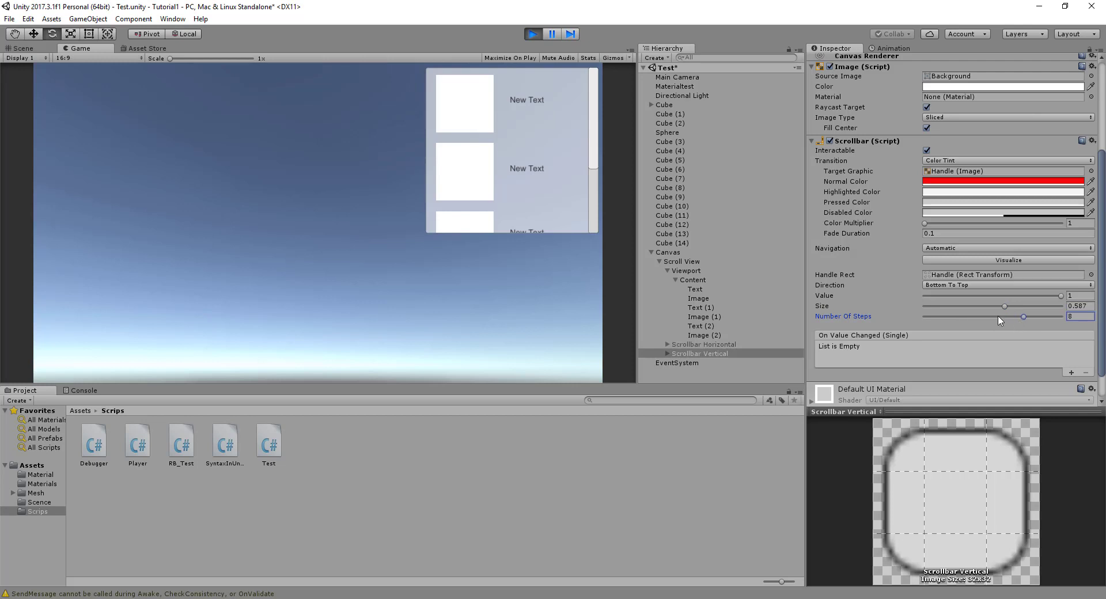
left_click_drag(594, 122, 588, 207)
Step: Set Size to 0.80273 and Value to 0.42857 to see the handle change
left_click_drag(1049, 307, 1063, 307)
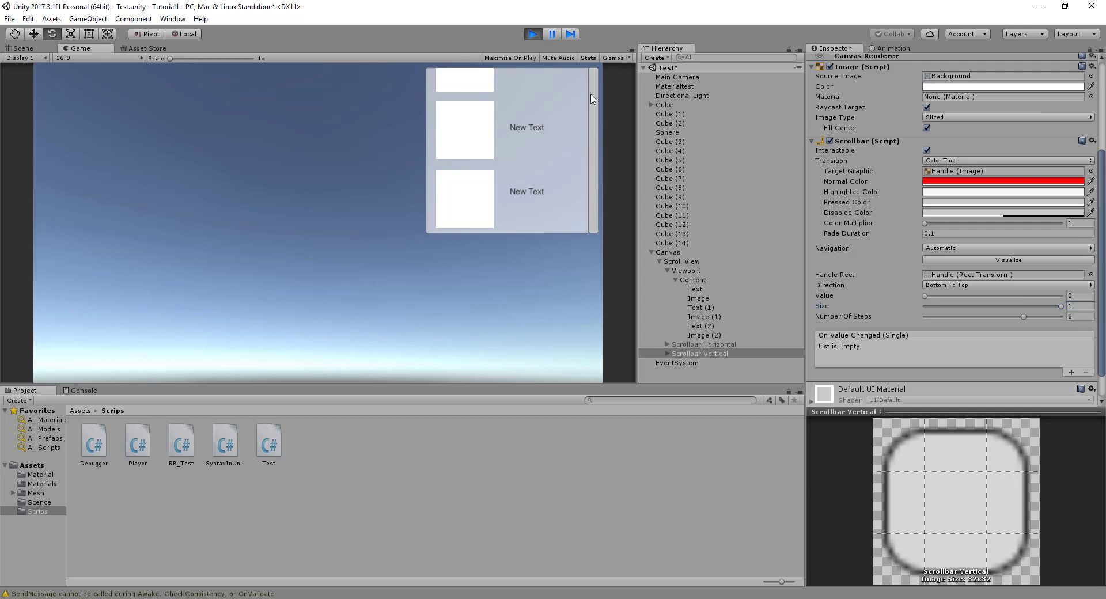
left_click_drag(1035, 308, 928, 307)
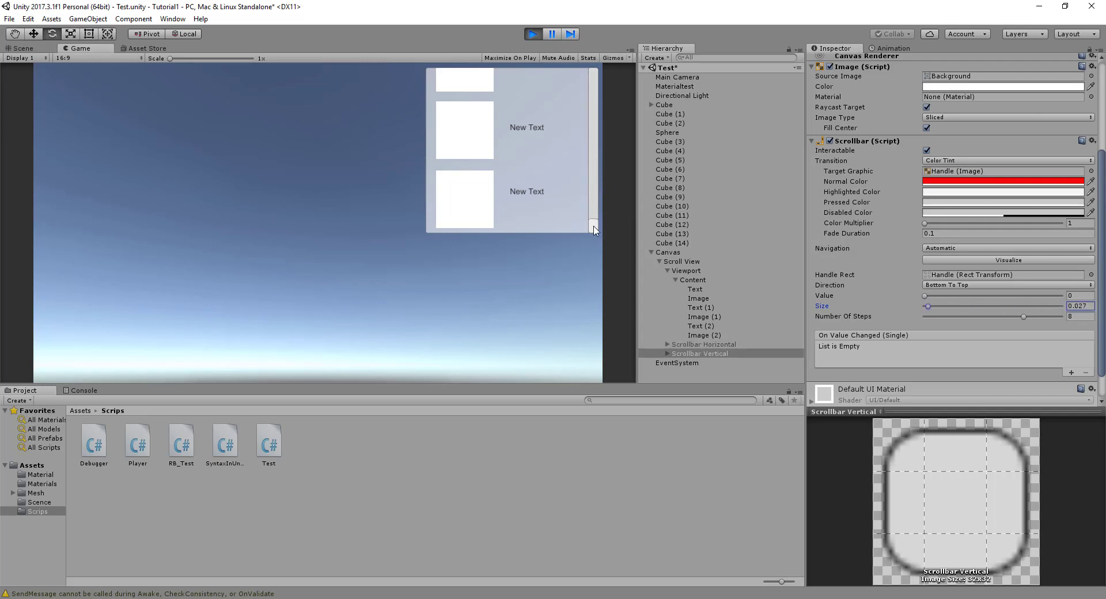
mouse_move(587, 219)
left_mouse_down()
mouse_move(599, 139)
mouse_move(600, 206)
left_mouse_up()
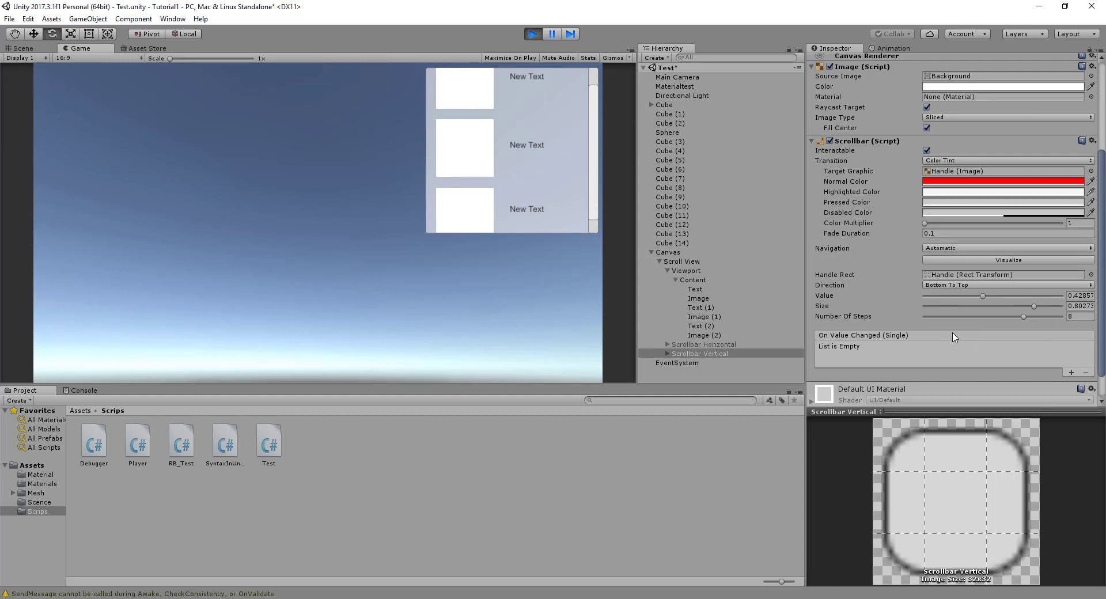
Step: Select Scrollbar Horizontal, then switch back to Scrollbar Vertical
scroll(954, 337, "up", 5)
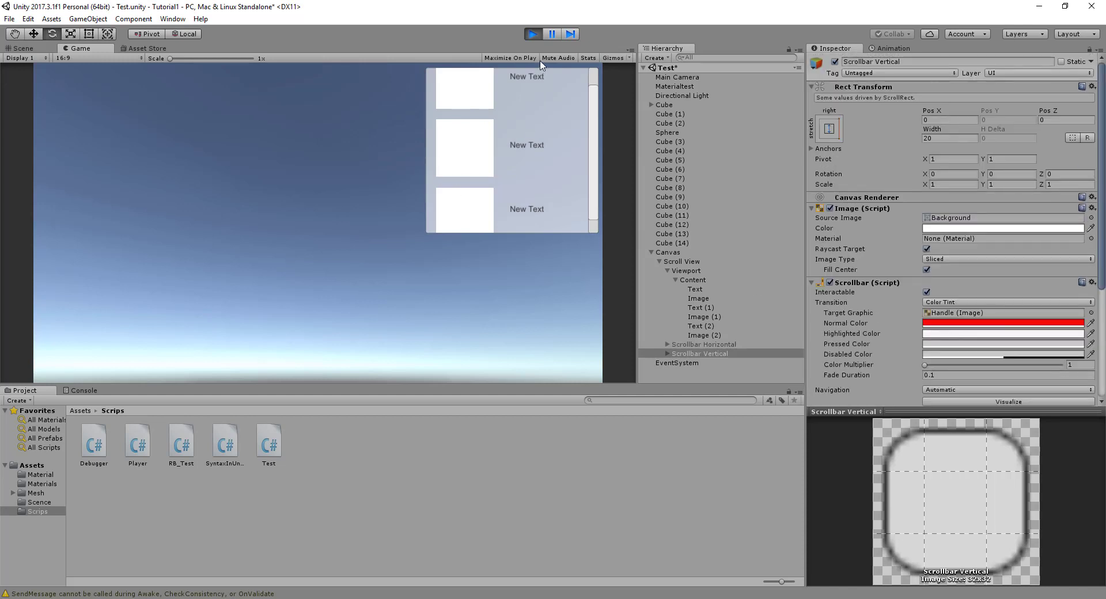
left_click(702, 346)
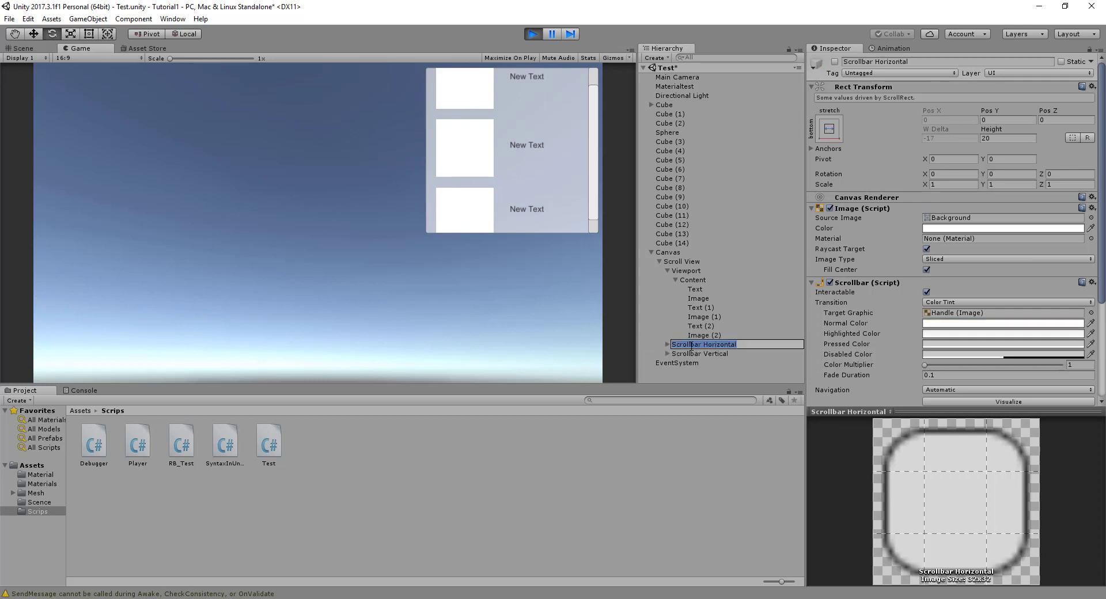
left_click(683, 364)
left_click(691, 346)
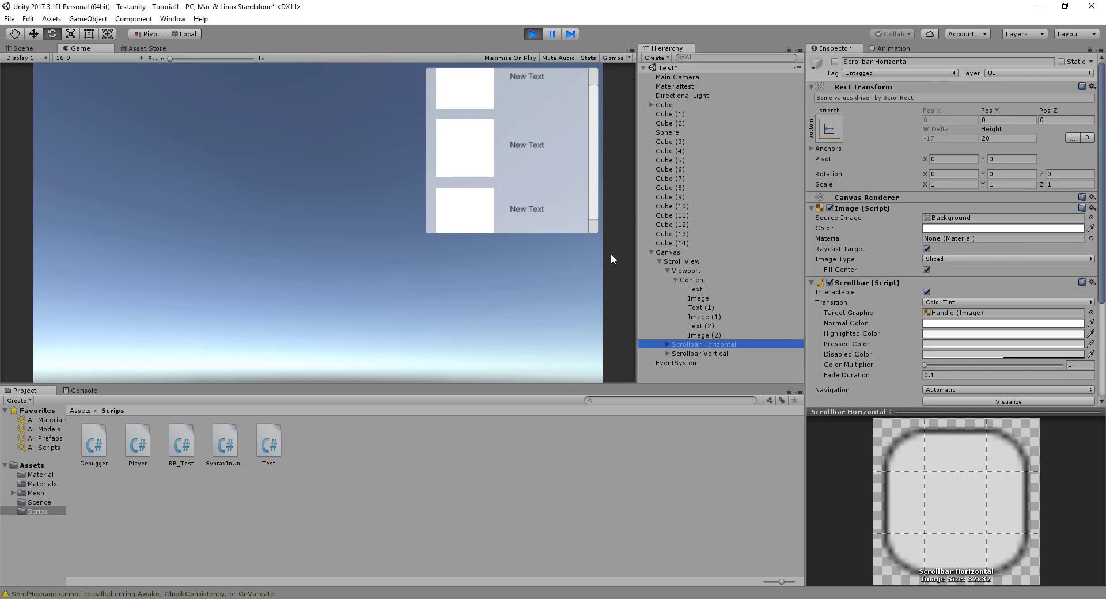
left_click(700, 353)
Step: Exit Play, set Value to 1, zoom out the Scene view and pick the Scroll View
left_click(533, 33)
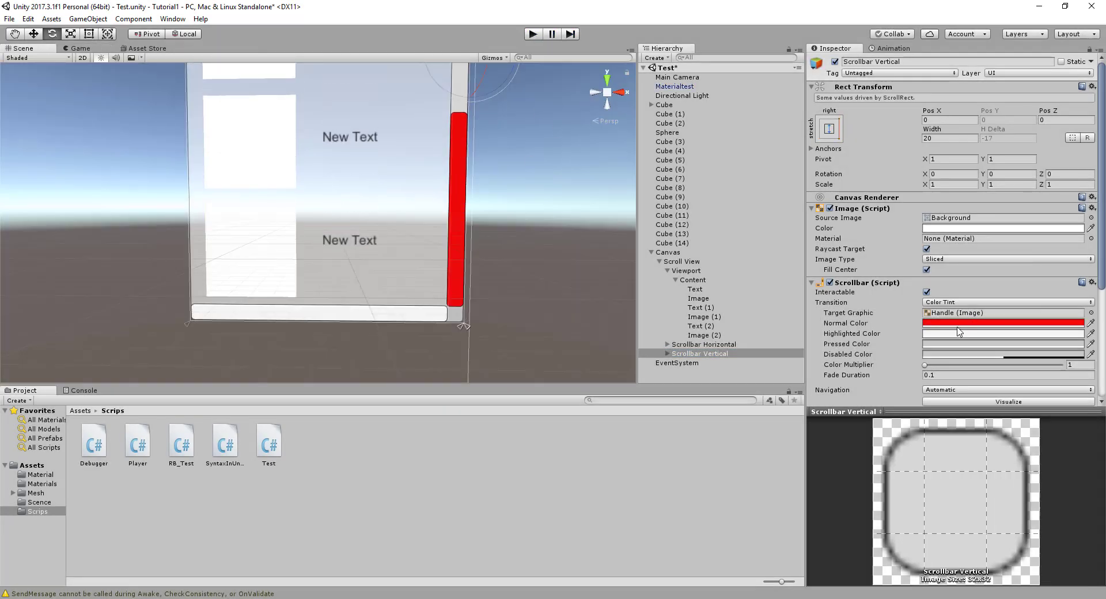
scroll(988, 365, "down", 5)
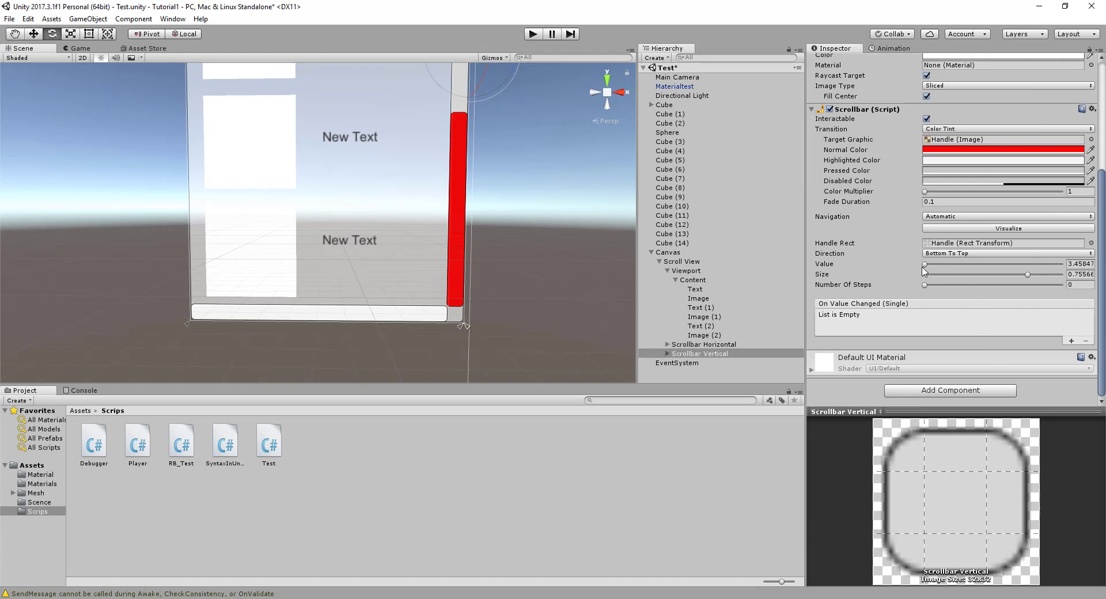
left_click_drag(925, 265, 1058, 266)
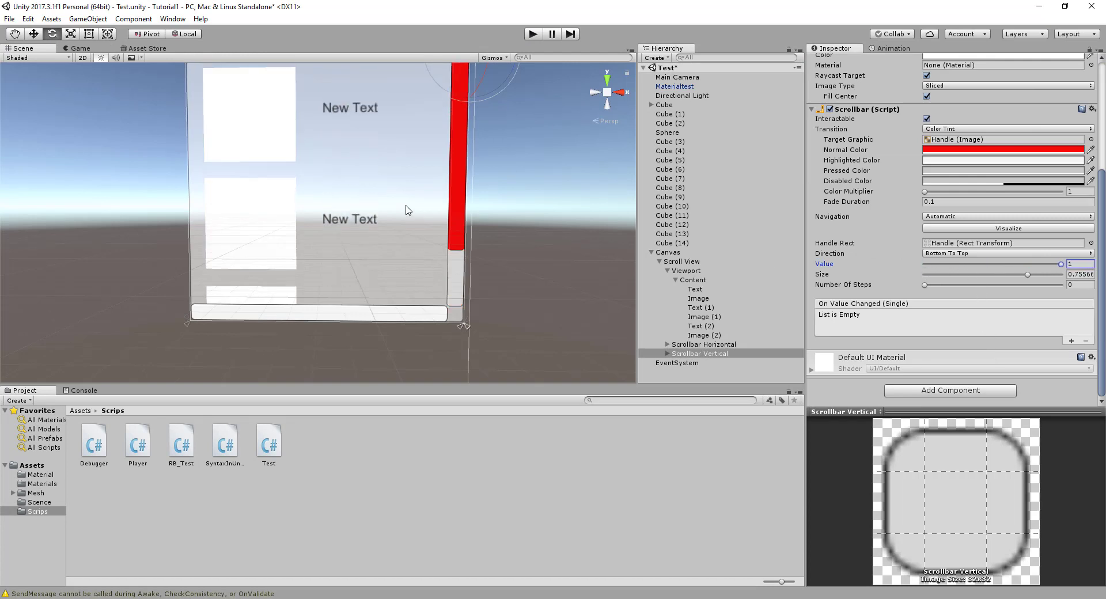
scroll(519, 244, "down", 3)
scroll(519, 244, "down", 2)
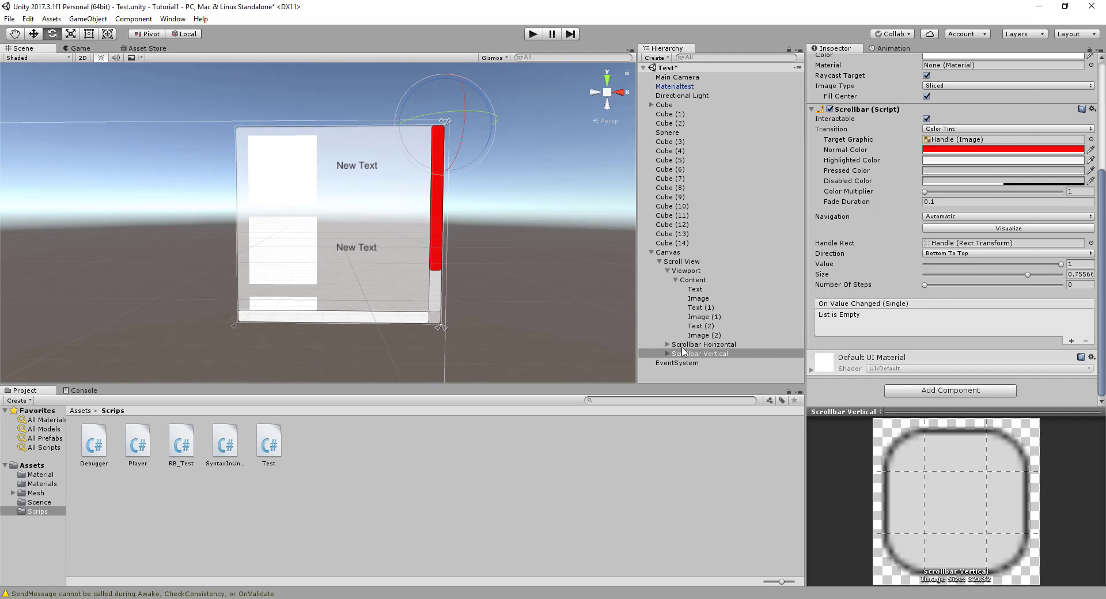
left_click(354, 169)
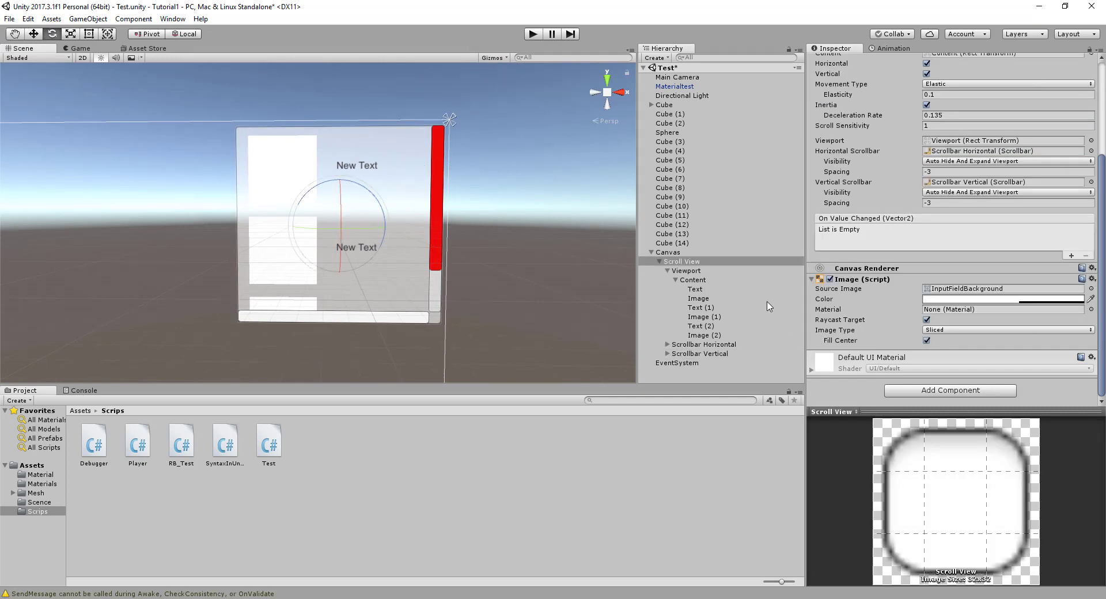
Step: Replace the first Text label's content with 'hahahahahahahahaha'
left_click(702, 291)
right_click(702, 292)
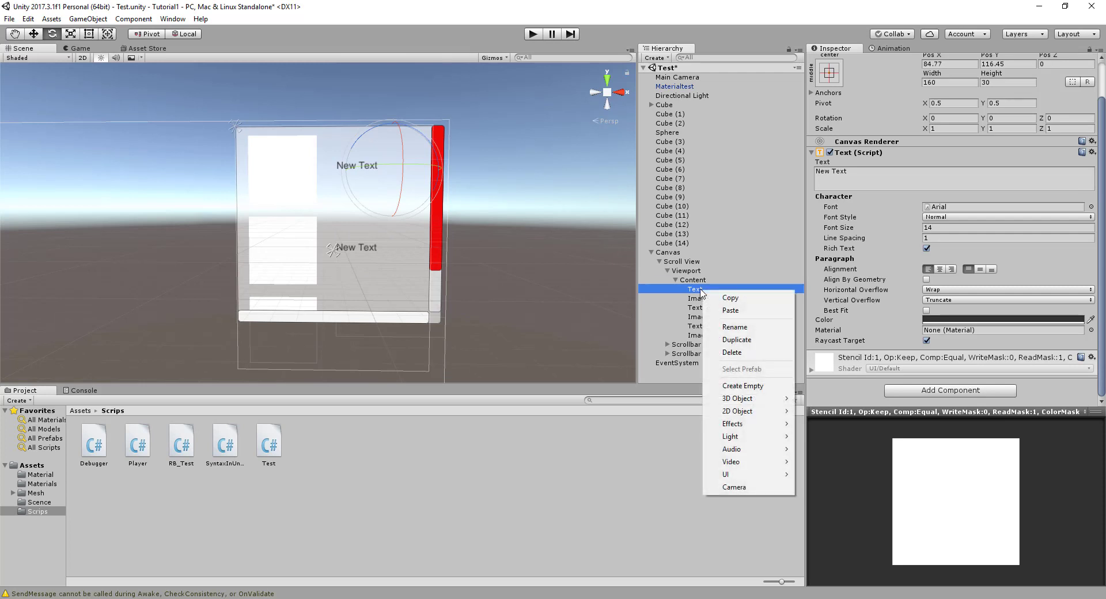
left_click(878, 184)
type("h")
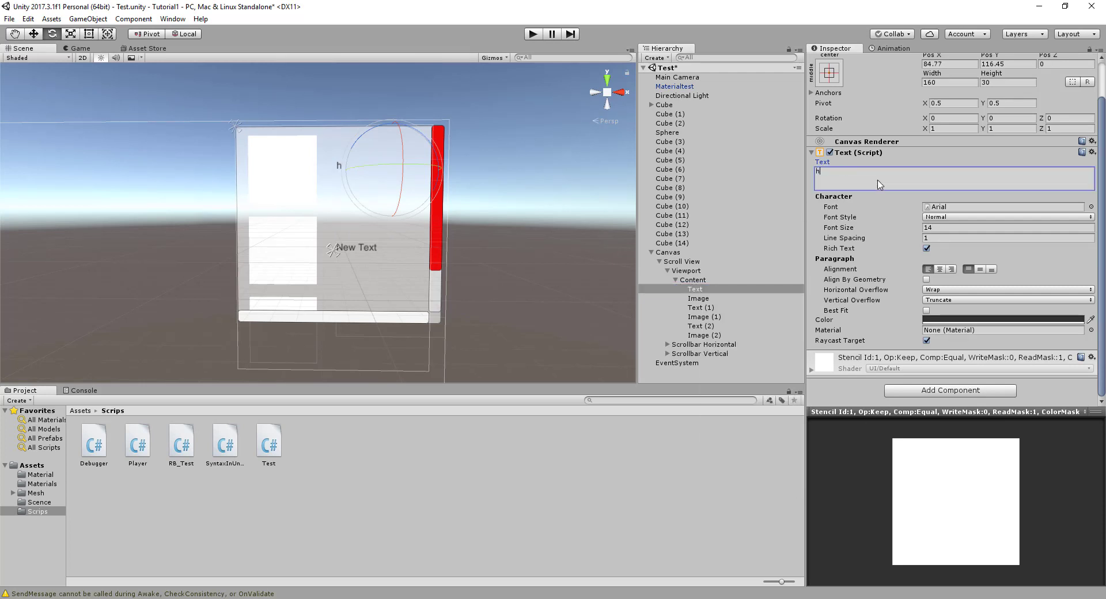
type("ahahahahahahahahahahahahah")
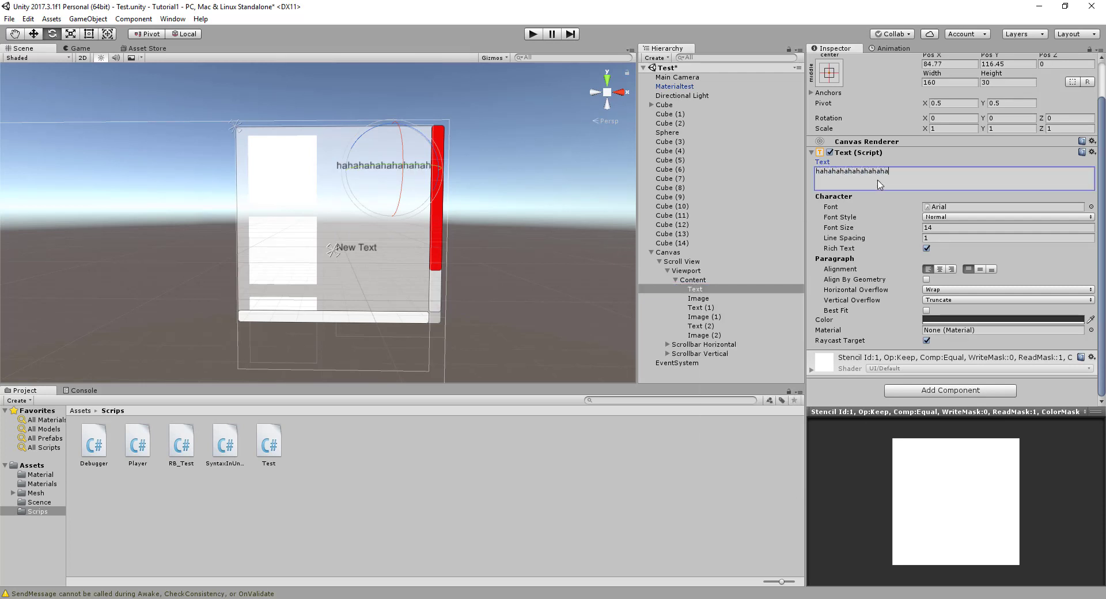
Step: Preview the label in Play mode, then stop and select the Scroll View
left_click(531, 35)
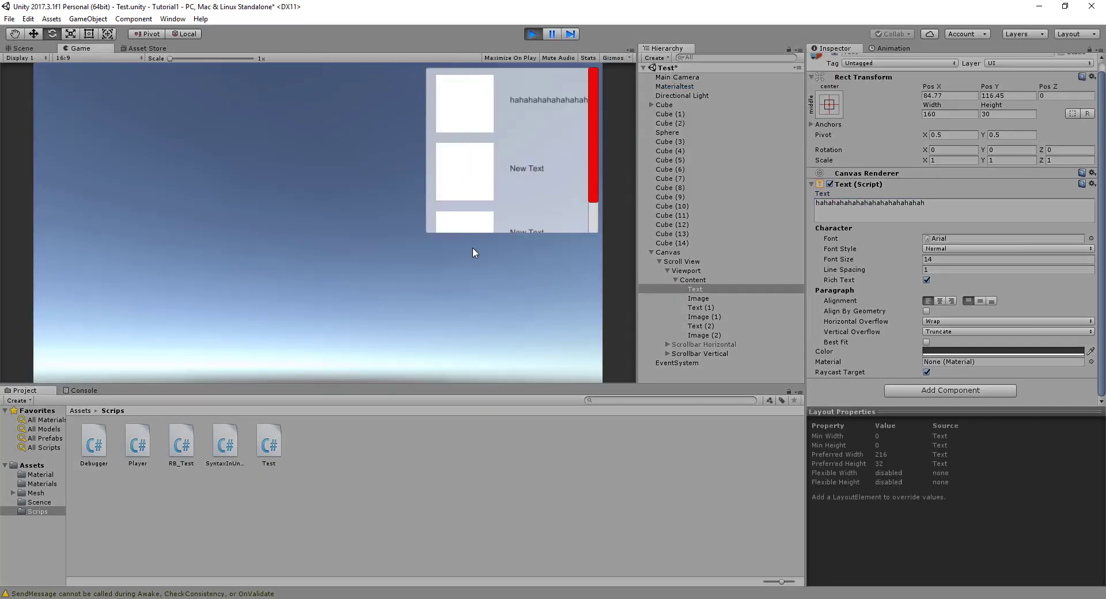
left_click(531, 34)
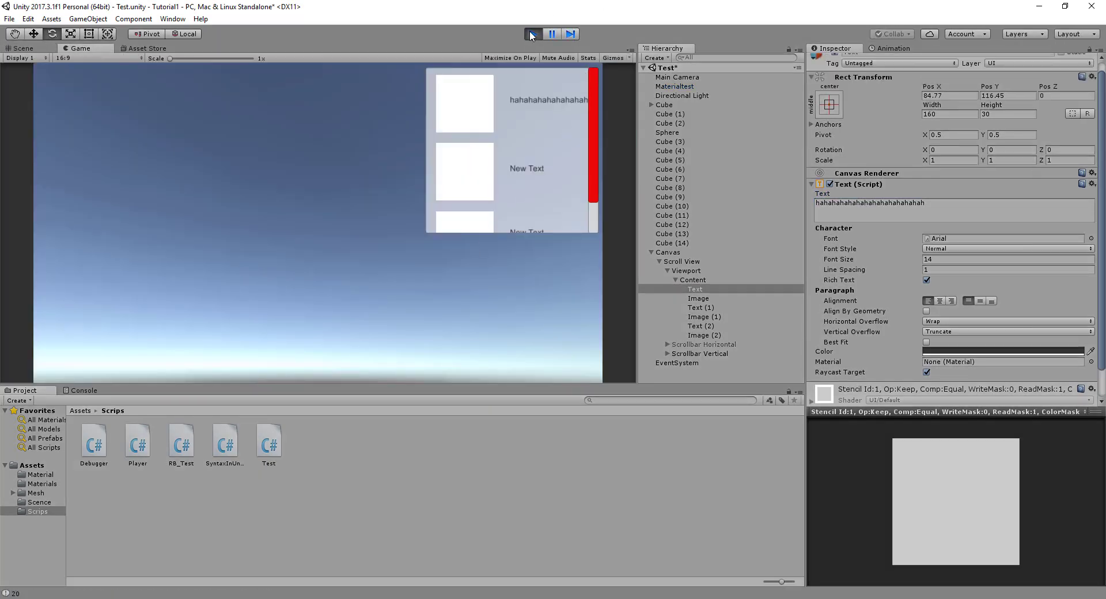
left_click(688, 264)
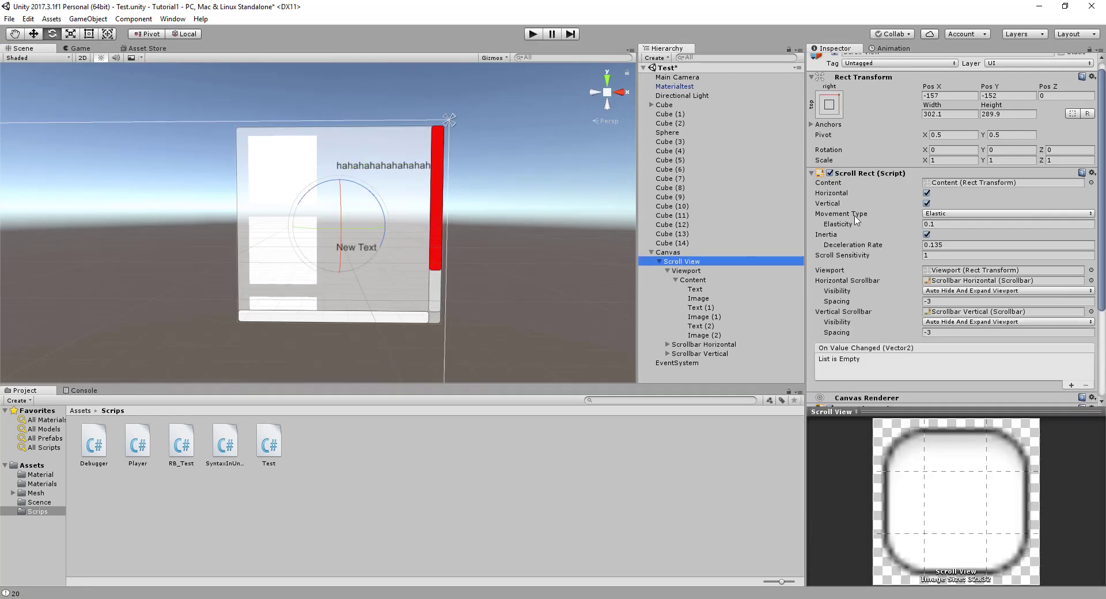
scroll(889, 267, "down", 3)
scroll(889, 267, "down", 3)
scroll(888, 267, "up", 3)
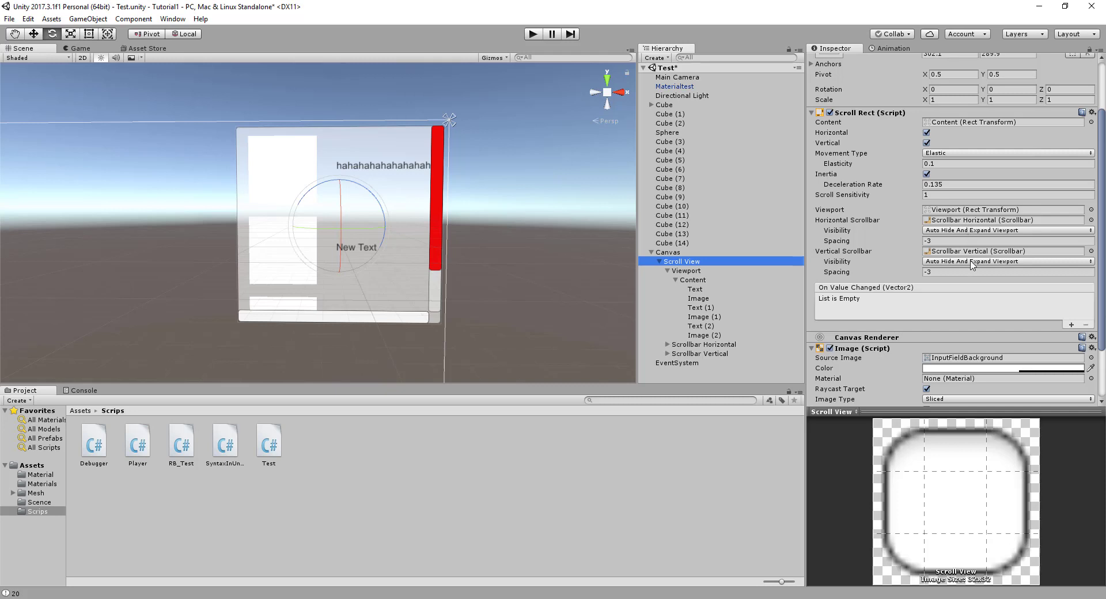
Step: Set Horizontal Scrollbar Visibility to Permanent and enter Play mode
left_click(984, 231)
left_click(979, 243)
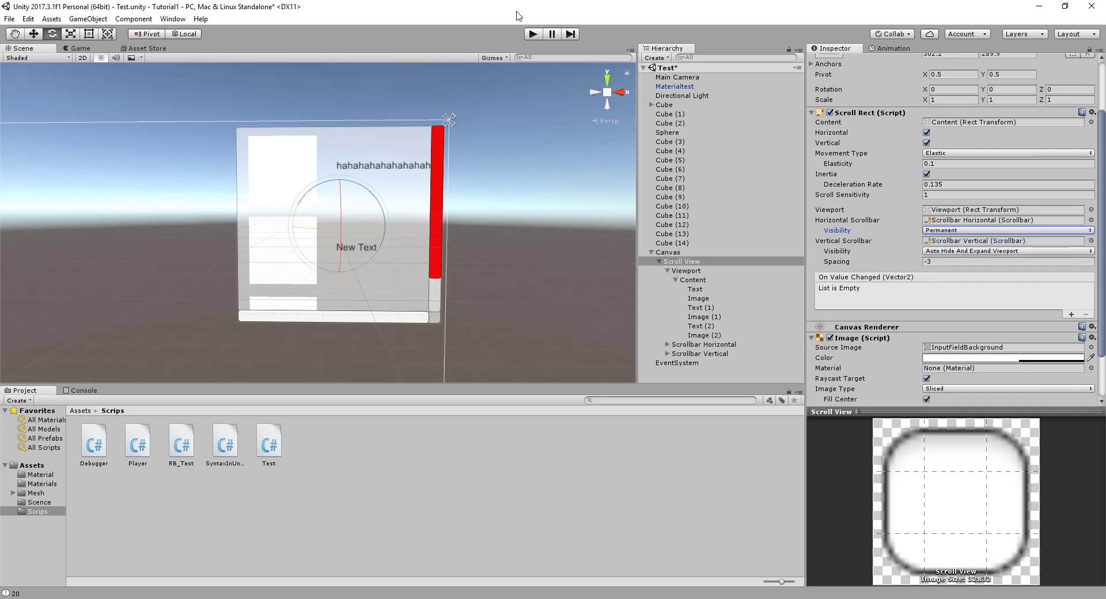
left_click(533, 33)
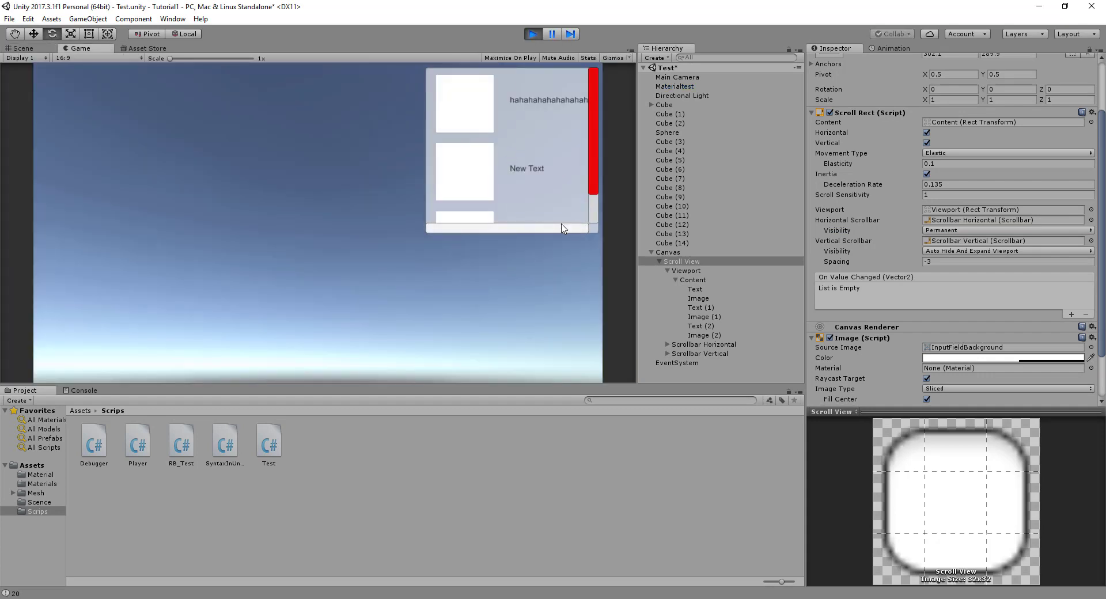
Step: Drag the scroll content around in the Game view to test scrolling
mouse_move(562, 228)
left_mouse_down()
mouse_move(345, 195)
mouse_move(492, 298)
left_mouse_up()
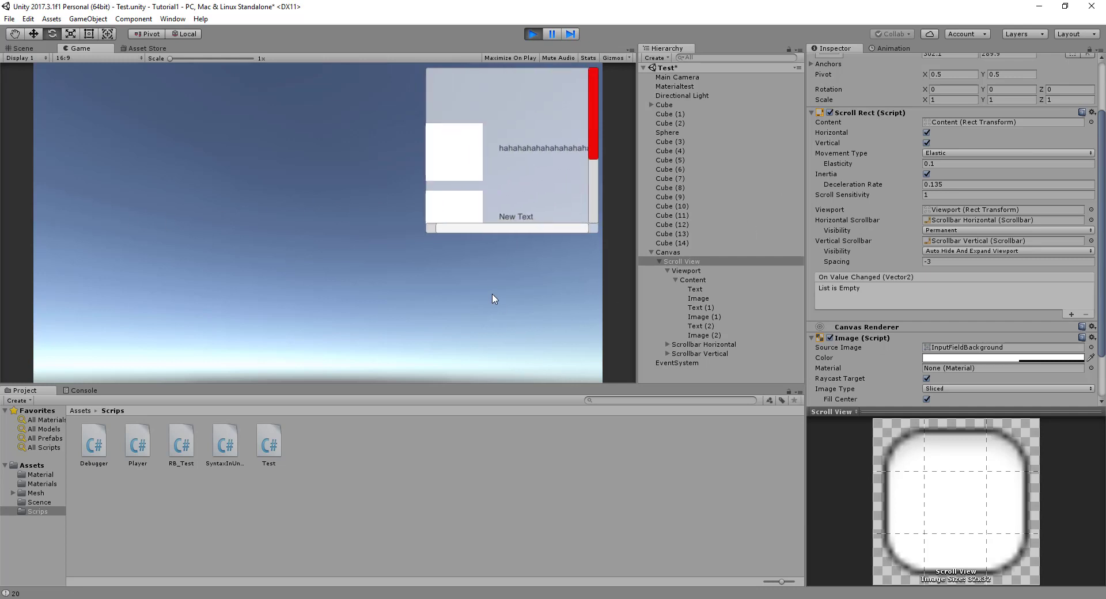
mouse_move(493, 299)
left_mouse_down()
mouse_move(583, 120)
mouse_move(483, 102)
mouse_move(530, 118)
left_mouse_up()
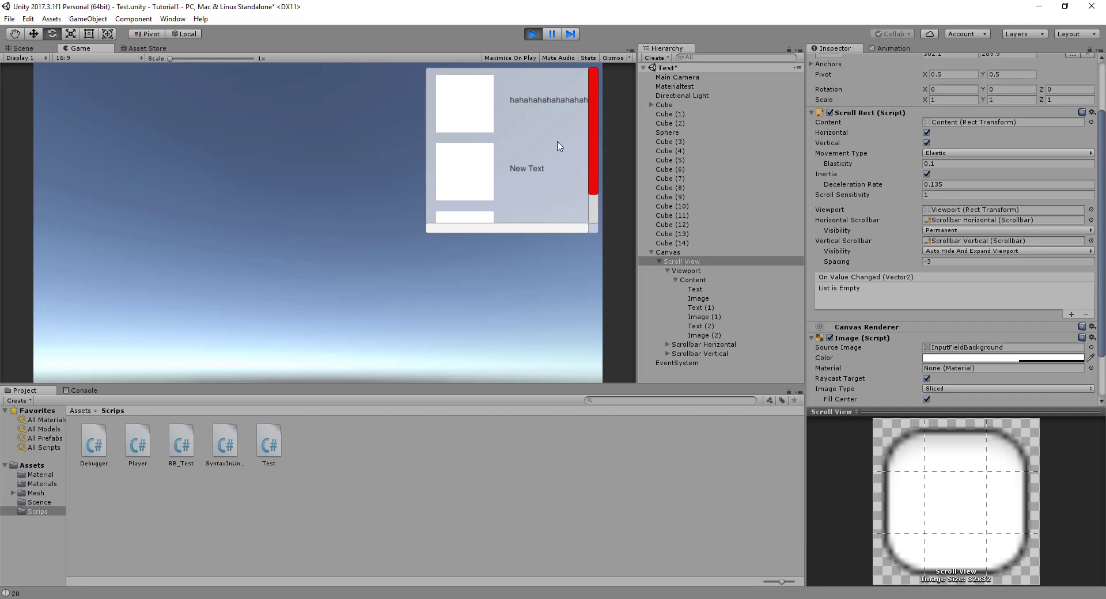
left_click_drag(527, 149, 461, 150)
left_click_drag(526, 183, 513, 95)
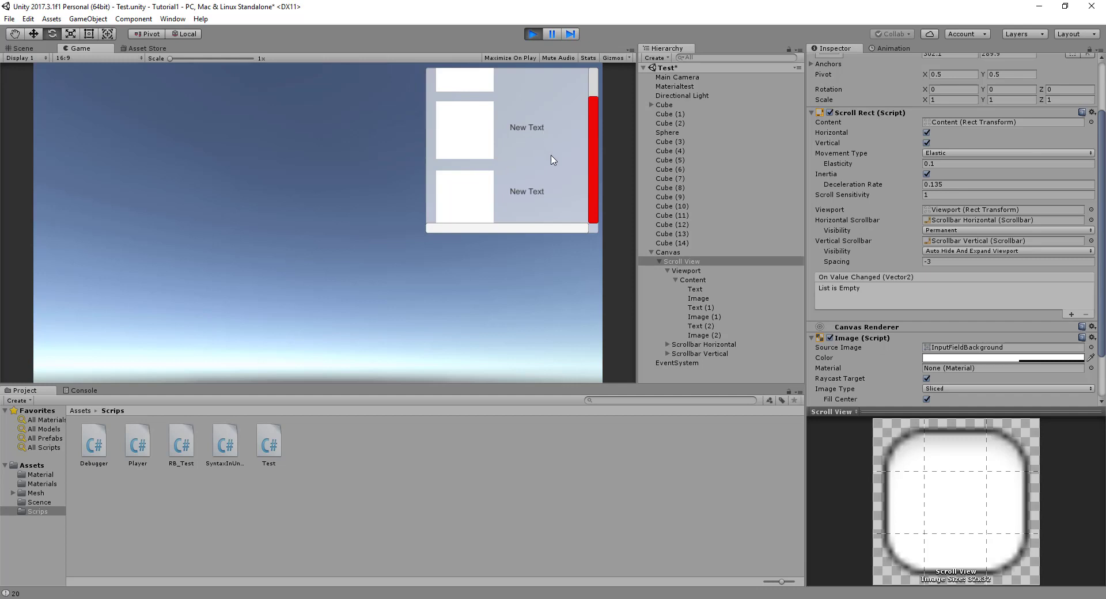
mouse_move(553, 160)
left_mouse_down()
mouse_move(538, 103)
mouse_move(533, 218)
mouse_move(515, 108)
left_mouse_up()
mouse_move(557, 207)
left_mouse_down()
mouse_move(548, 79)
mouse_move(548, 254)
left_mouse_up()
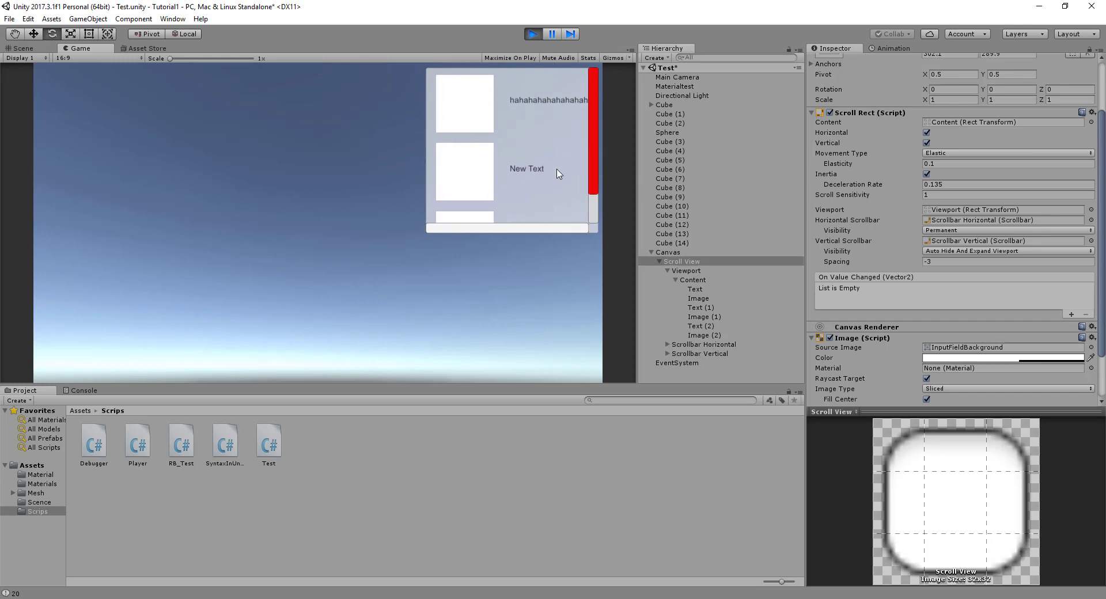
left_click_drag(560, 173, 507, 170)
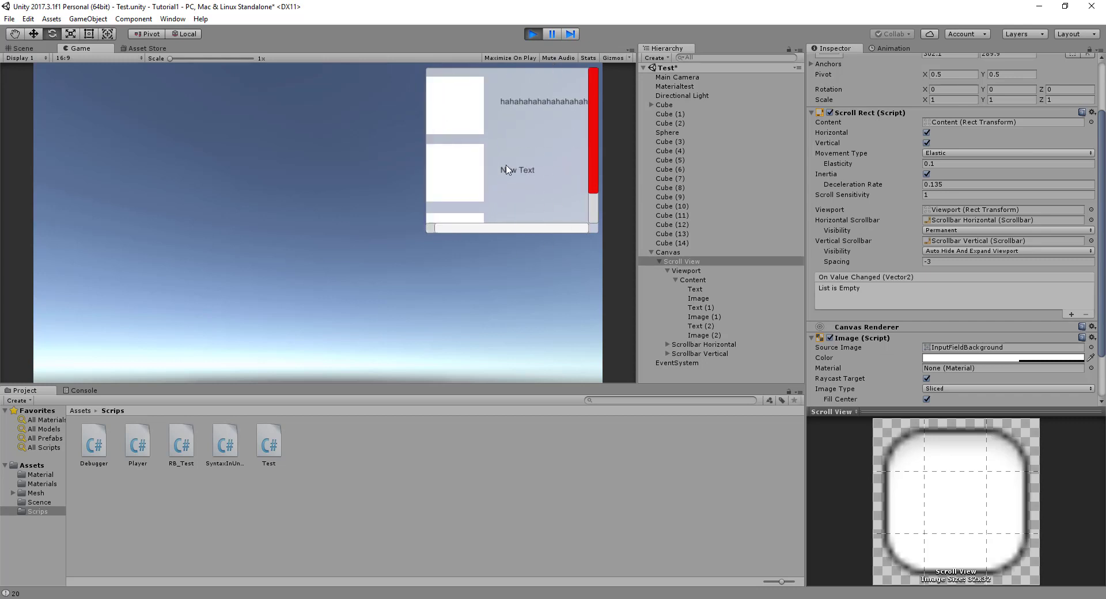
Step: Stop Play, select Scrollbar Horizontal, shrink its Size, and play again
left_click(539, 34)
left_click(704, 345)
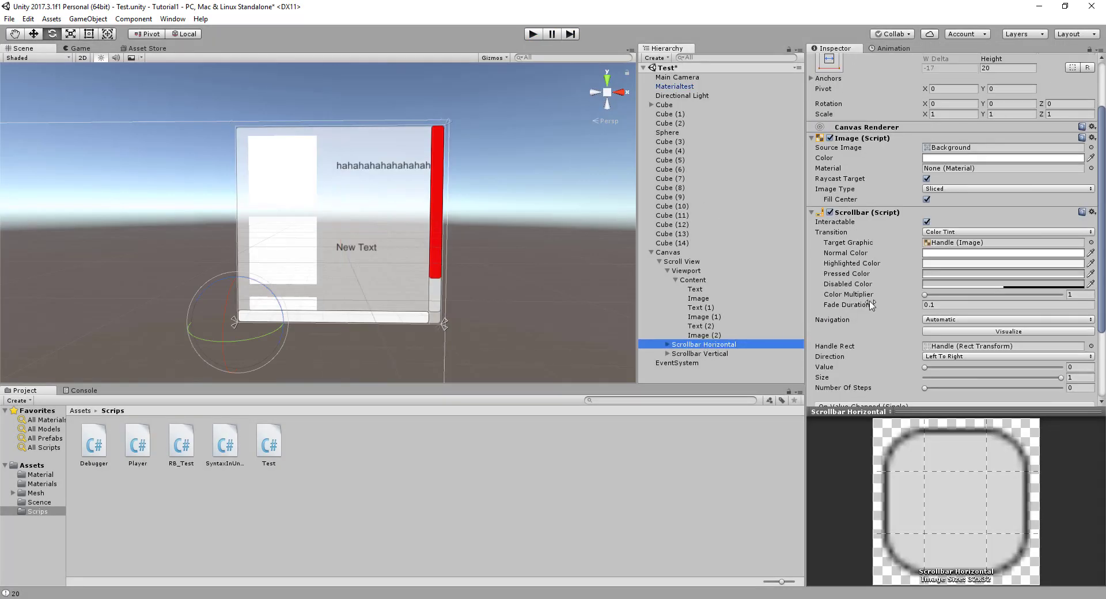
scroll(950, 299, "down", 3)
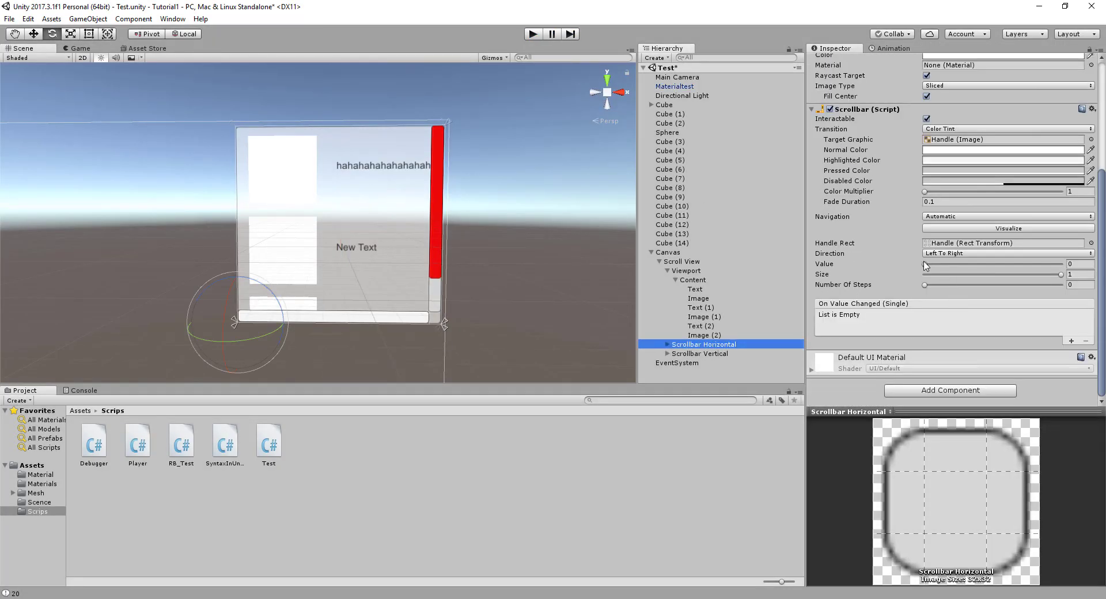
left_click_drag(1061, 274, 1010, 275)
left_click(533, 33)
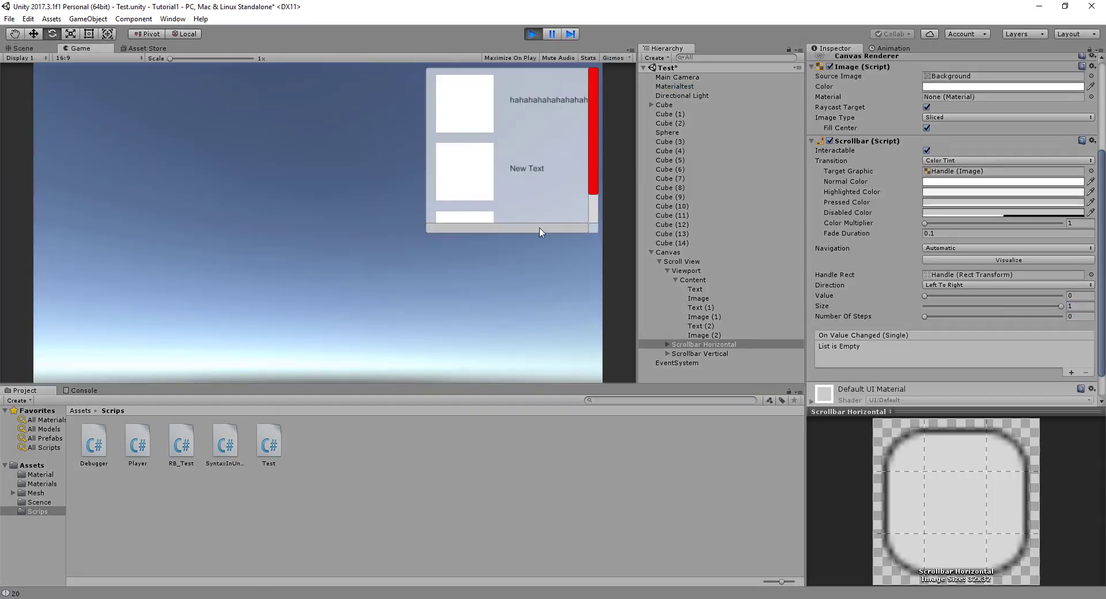
Step: Try different Size and Value settings on the horizontal scrollbar while playing
left_click(541, 228)
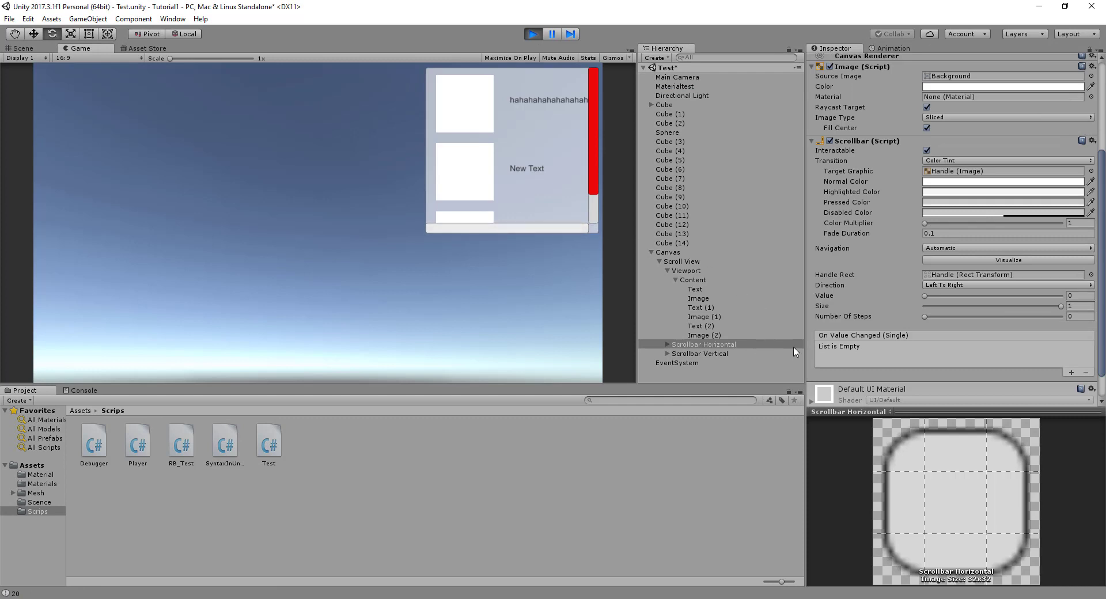
left_click_drag(1015, 309, 1004, 311)
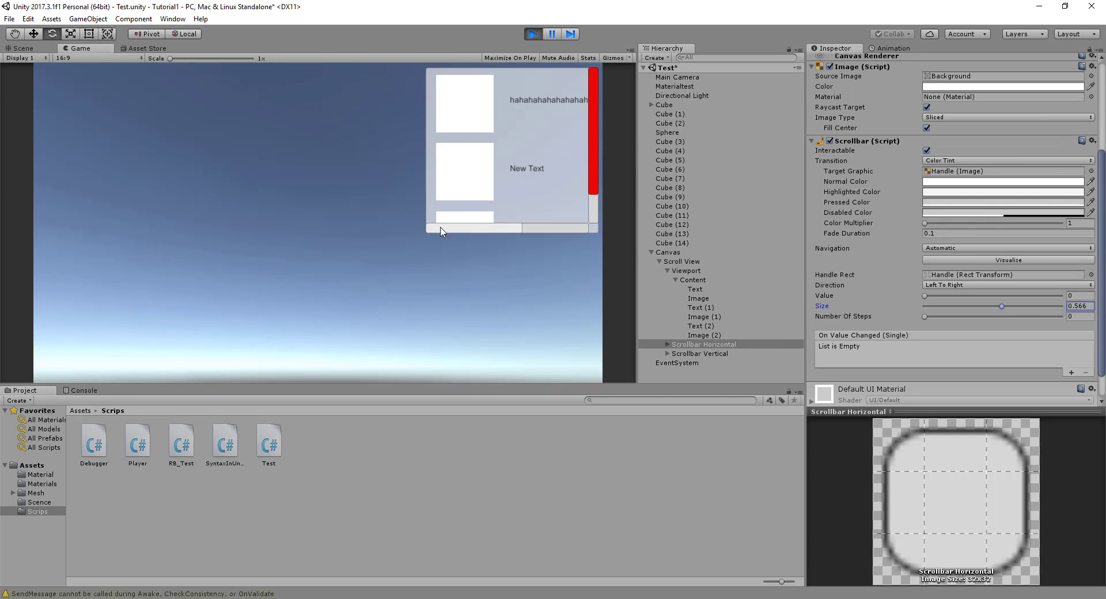
mouse_move(474, 229)
left_mouse_down()
mouse_move(533, 233)
mouse_move(476, 232)
left_mouse_up()
left_click_drag(936, 298, 1062, 296)
left_click_drag(583, 230, 577, 231)
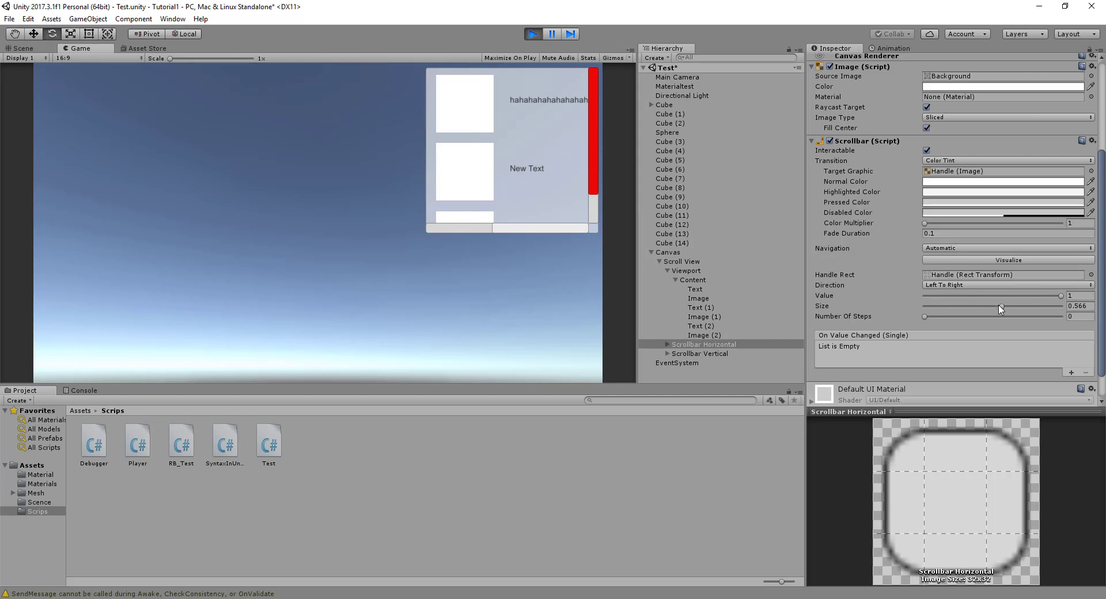
Step: Reset the horizontal scrollbar to Size 1 and Value 0 and try it in game
left_click_drag(1002, 306, 1066, 306)
left_click_drag(944, 297, 923, 296)
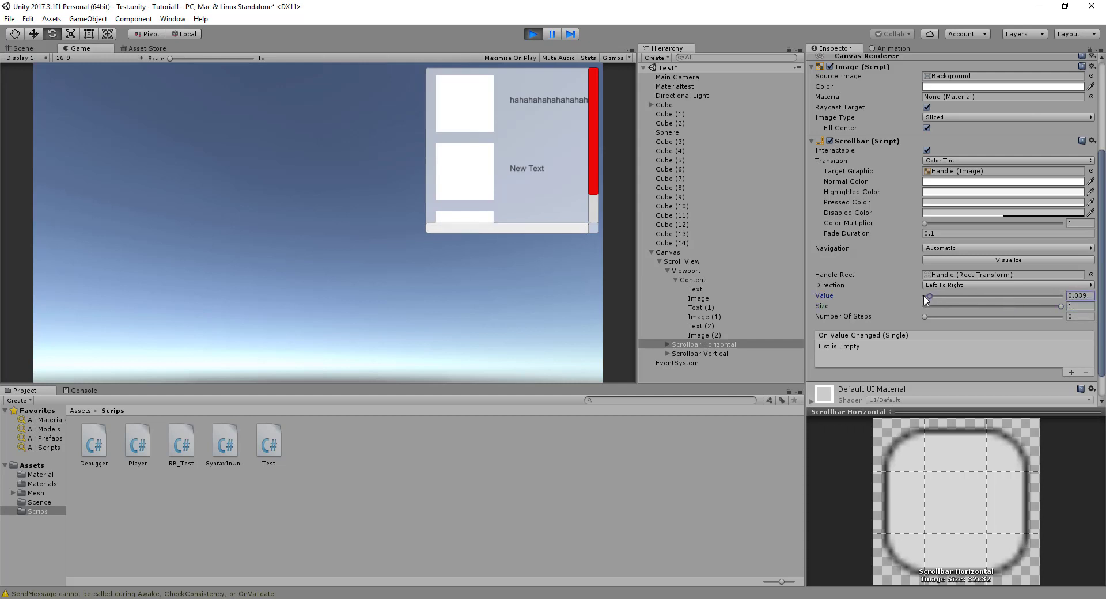
left_click(473, 233)
scroll(564, 151, "down", 2)
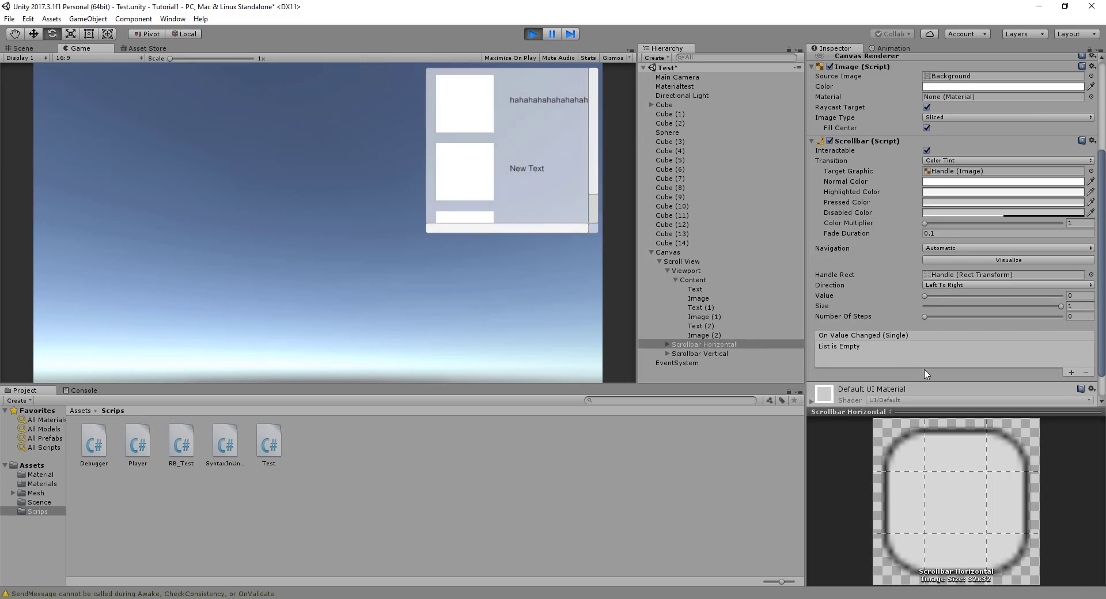
Step: Select the Scroll View, review its Scroll Rect settings, and enter Play mode again
left_click(689, 263)
scroll(957, 232, "up", 3)
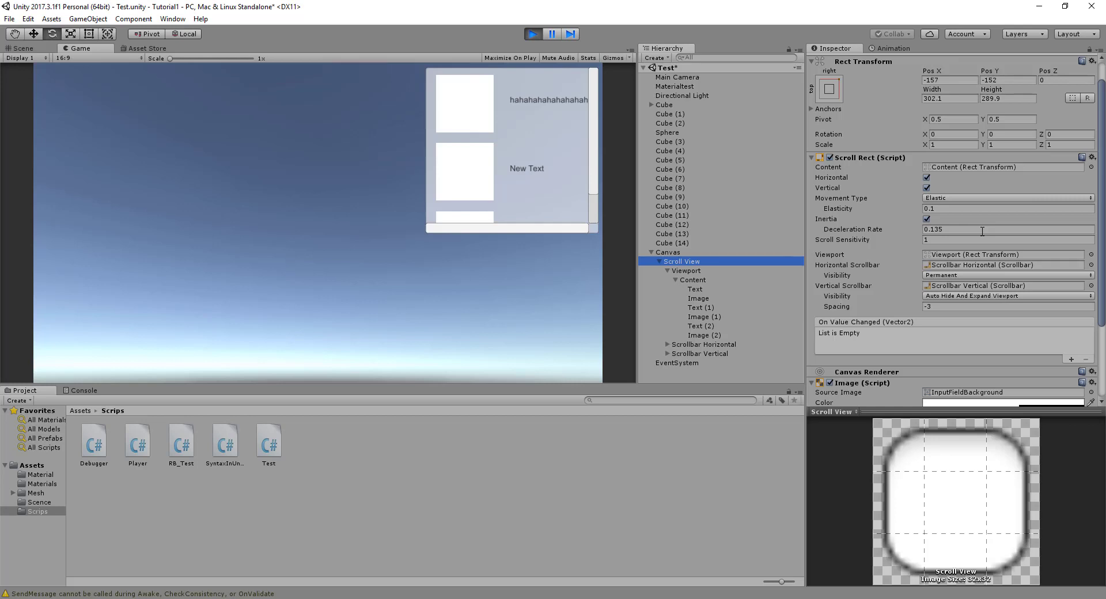
scroll(982, 231, "down", 2)
scroll(983, 235, "down", 1)
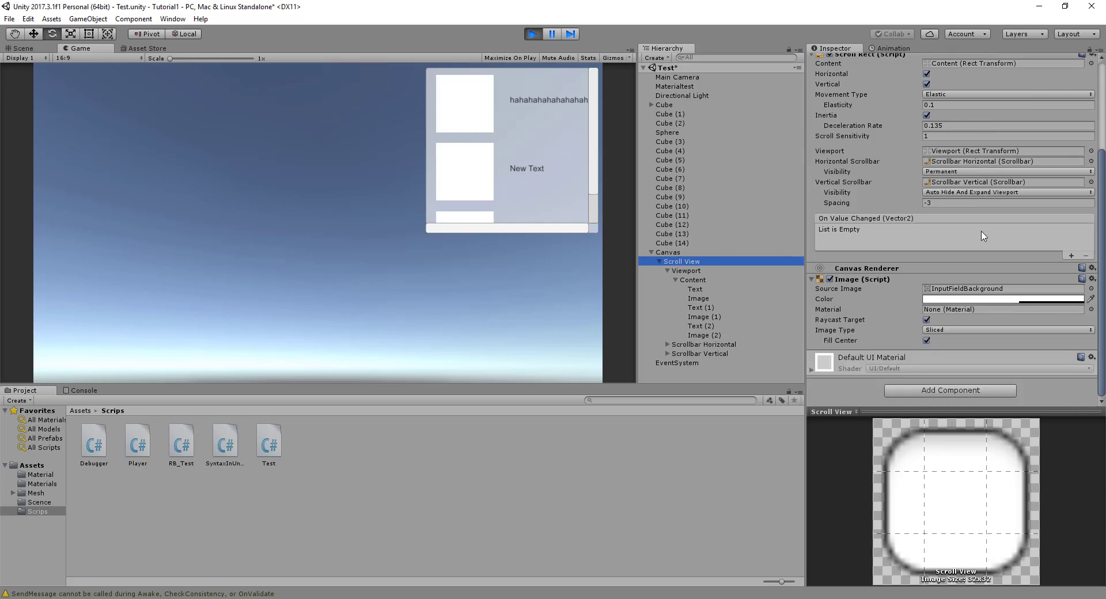
scroll(956, 258, "up", 3)
key("ctrl+p")
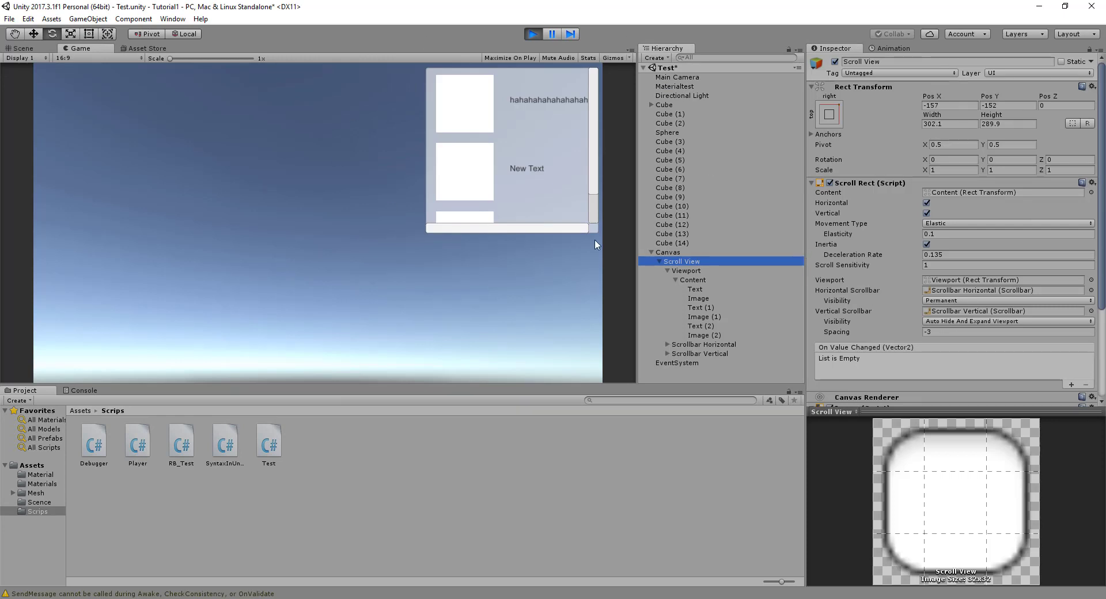
mouse_move(594, 125)
left_mouse_down()
mouse_move(594, 150)
mouse_move(594, 122)
left_mouse_up()
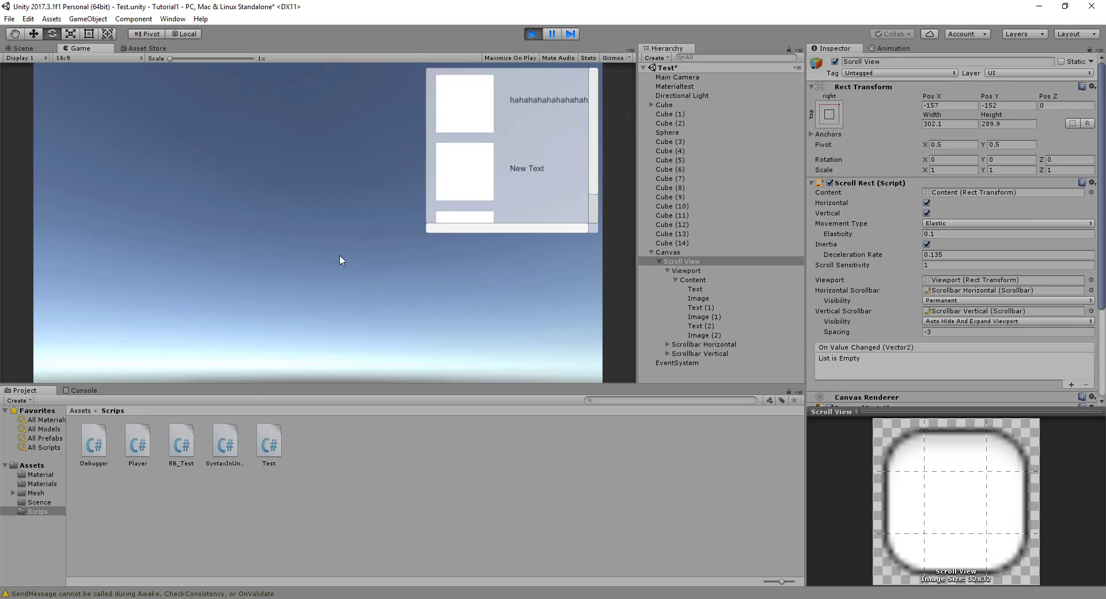